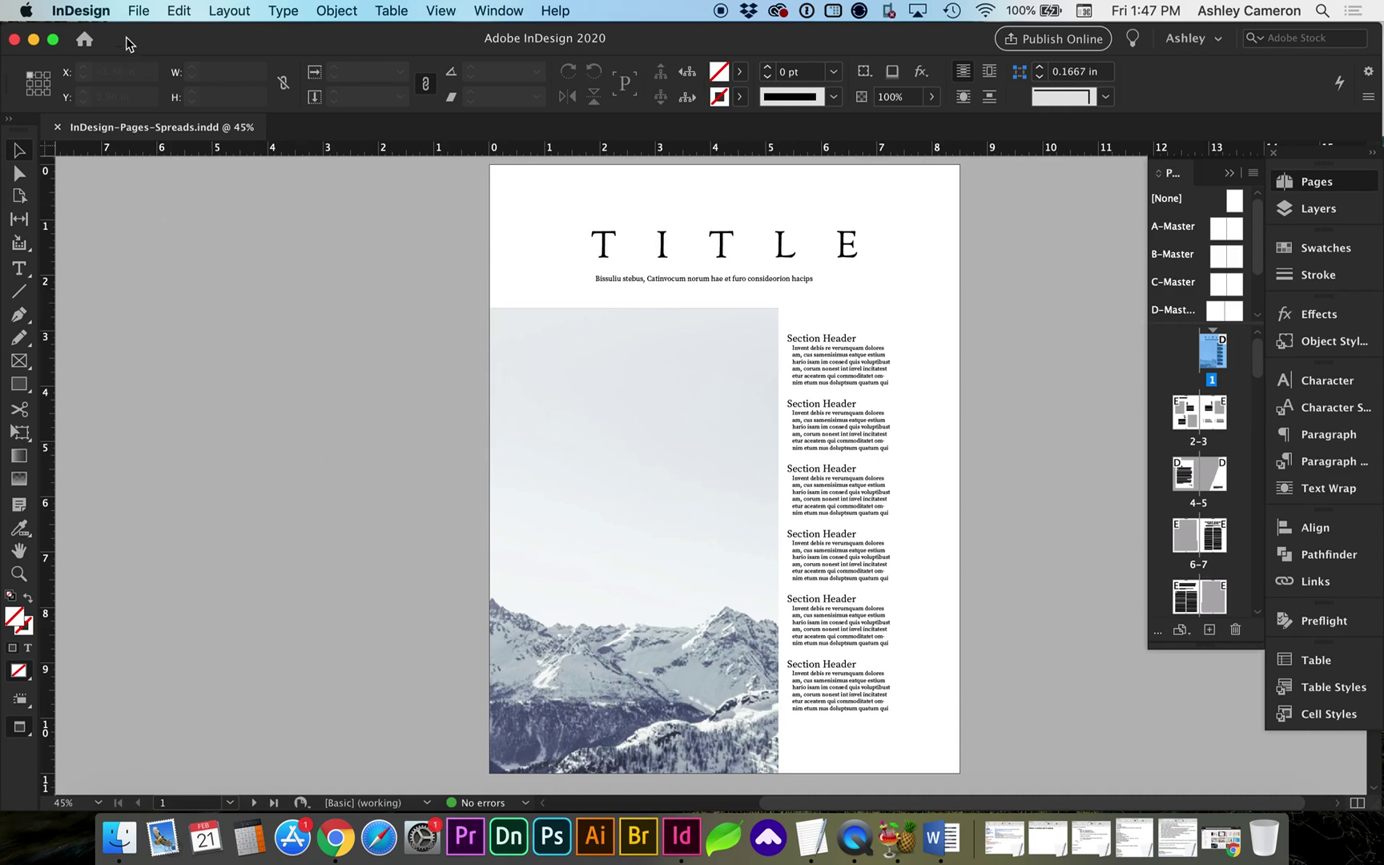
Open InDesign's File menu to begin exporting the magazine
click(136, 14)
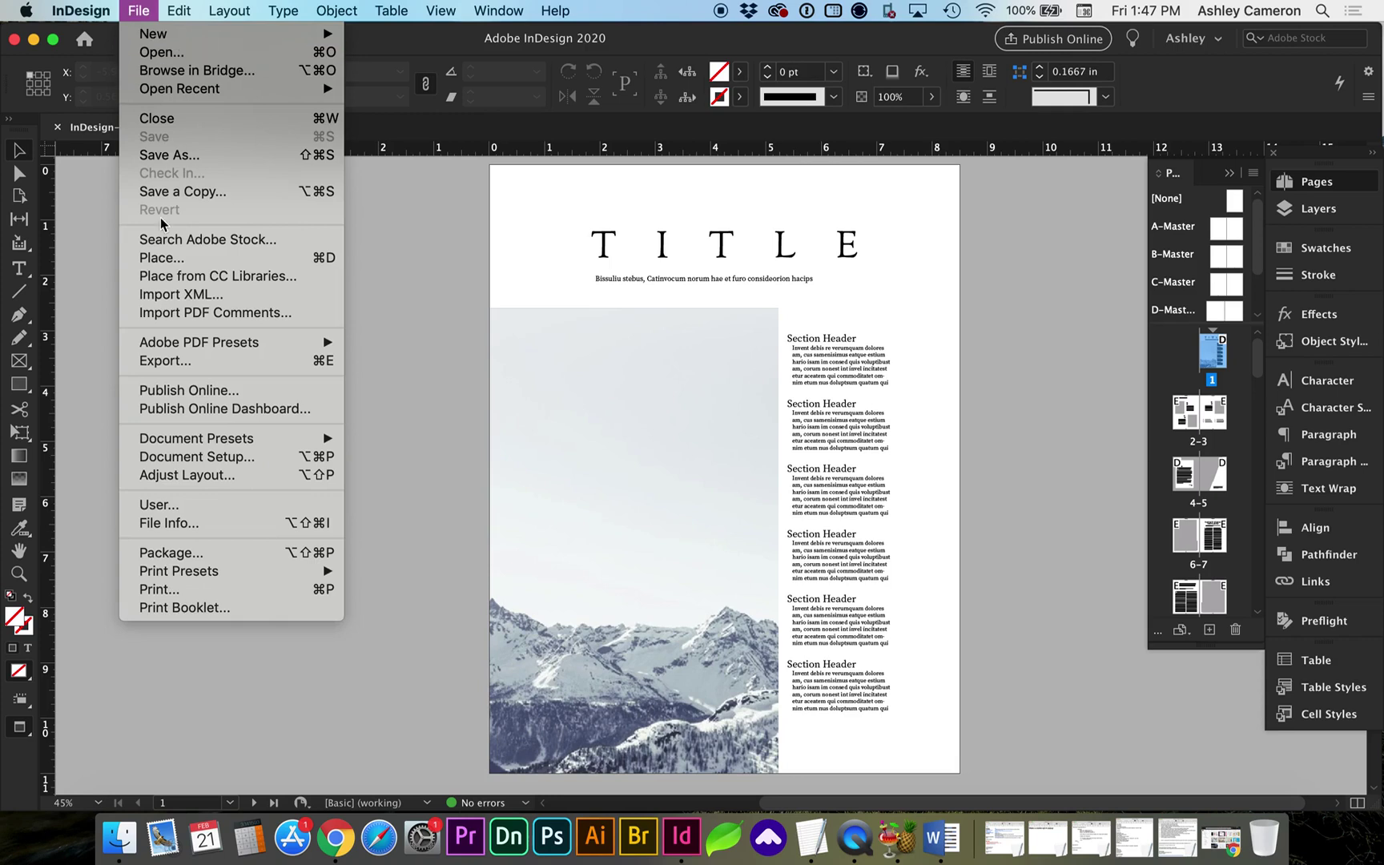
Export as Adobe PDF (Interactive), overwriting the existing InDesign-Pages-Spreads.pdf
click(168, 362)
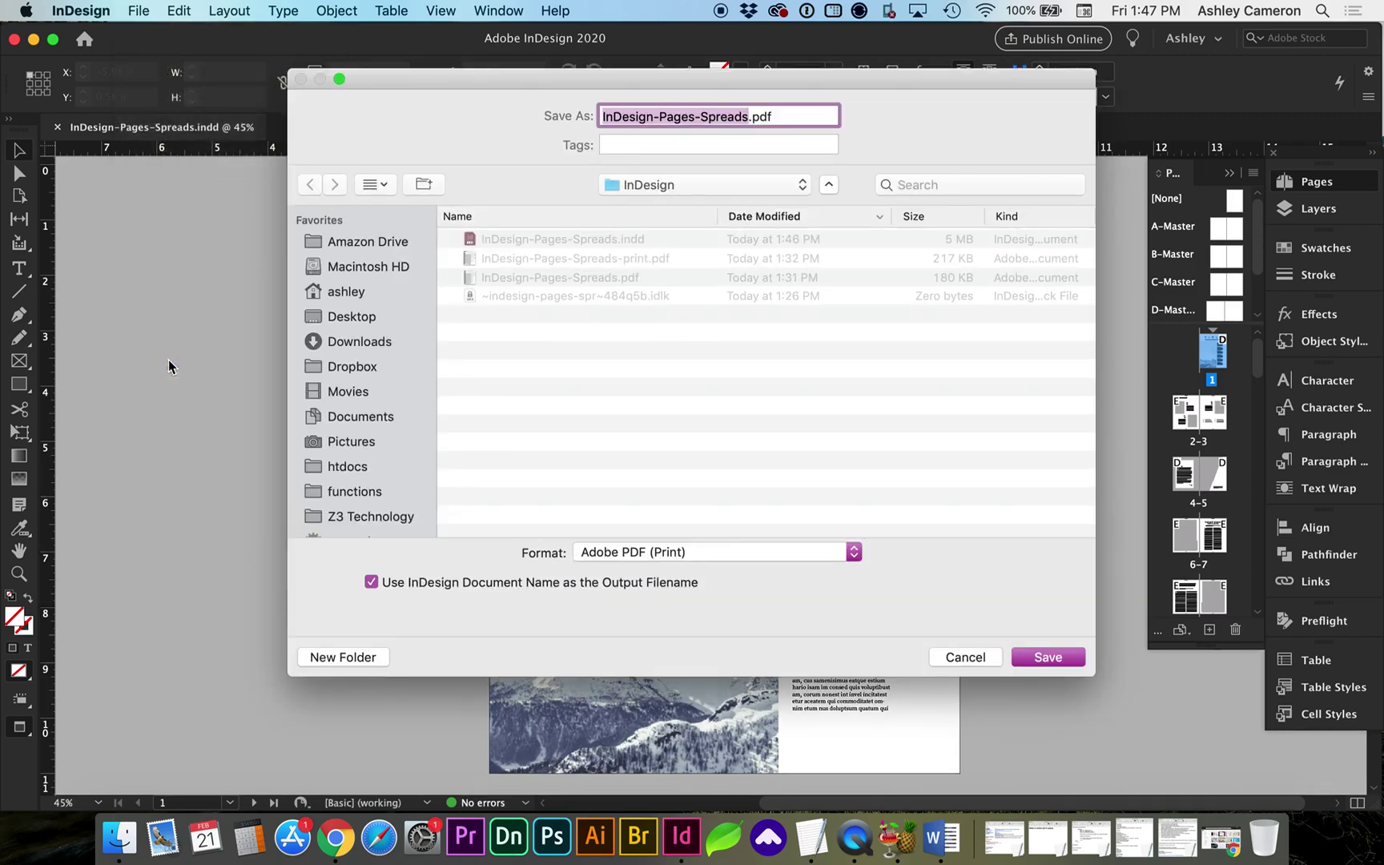
click(614, 551)
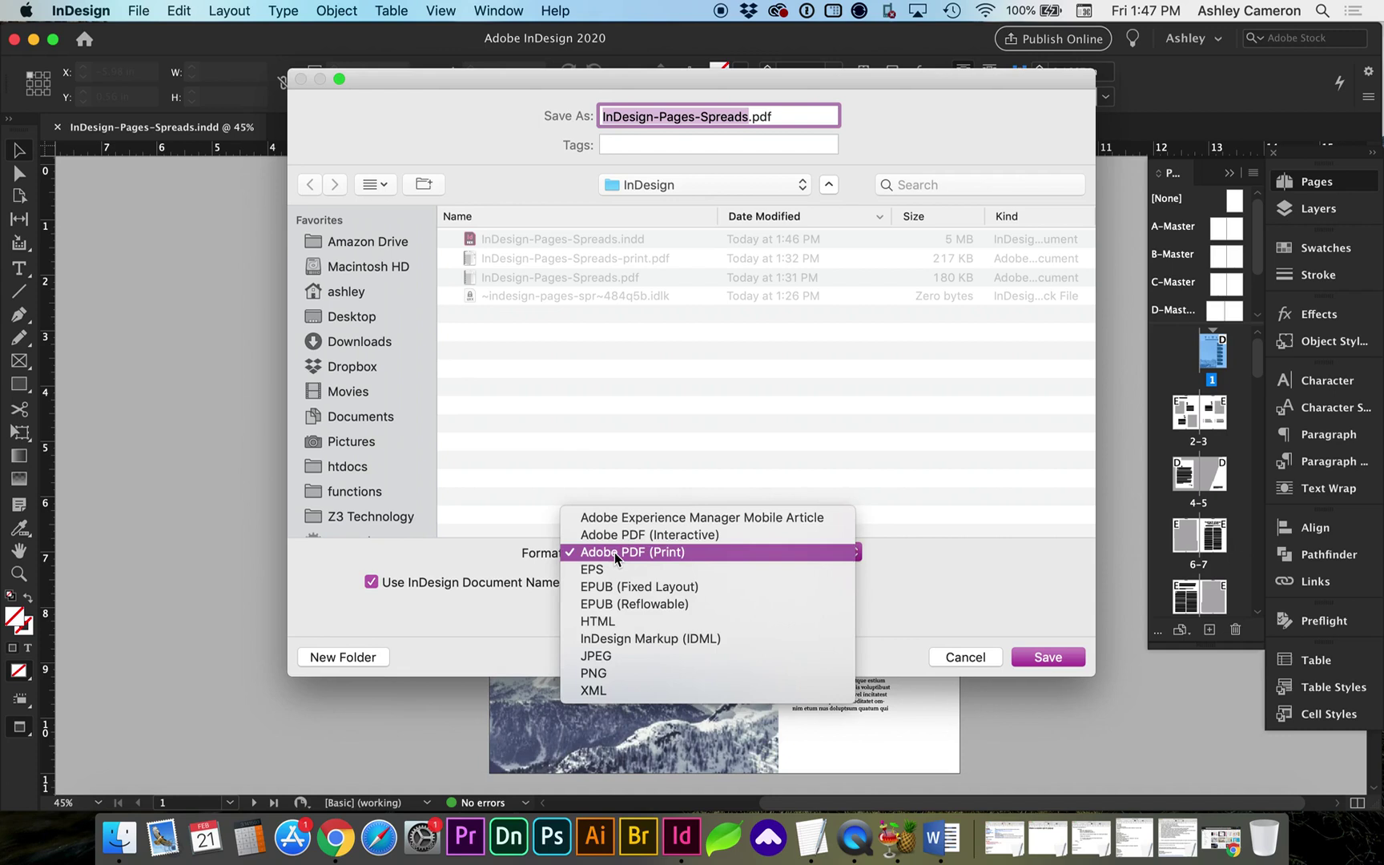
click(615, 536)
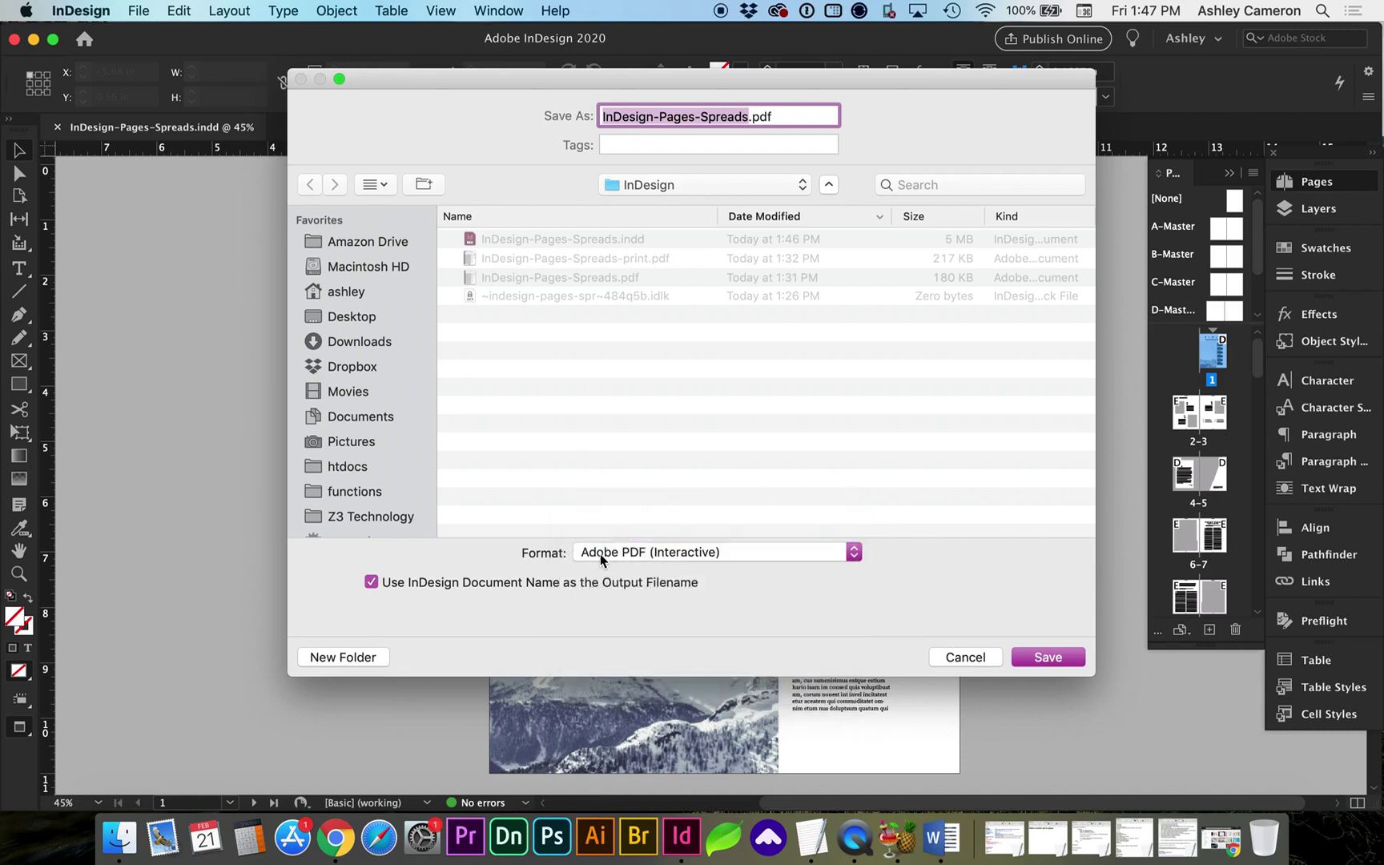
click(1044, 658)
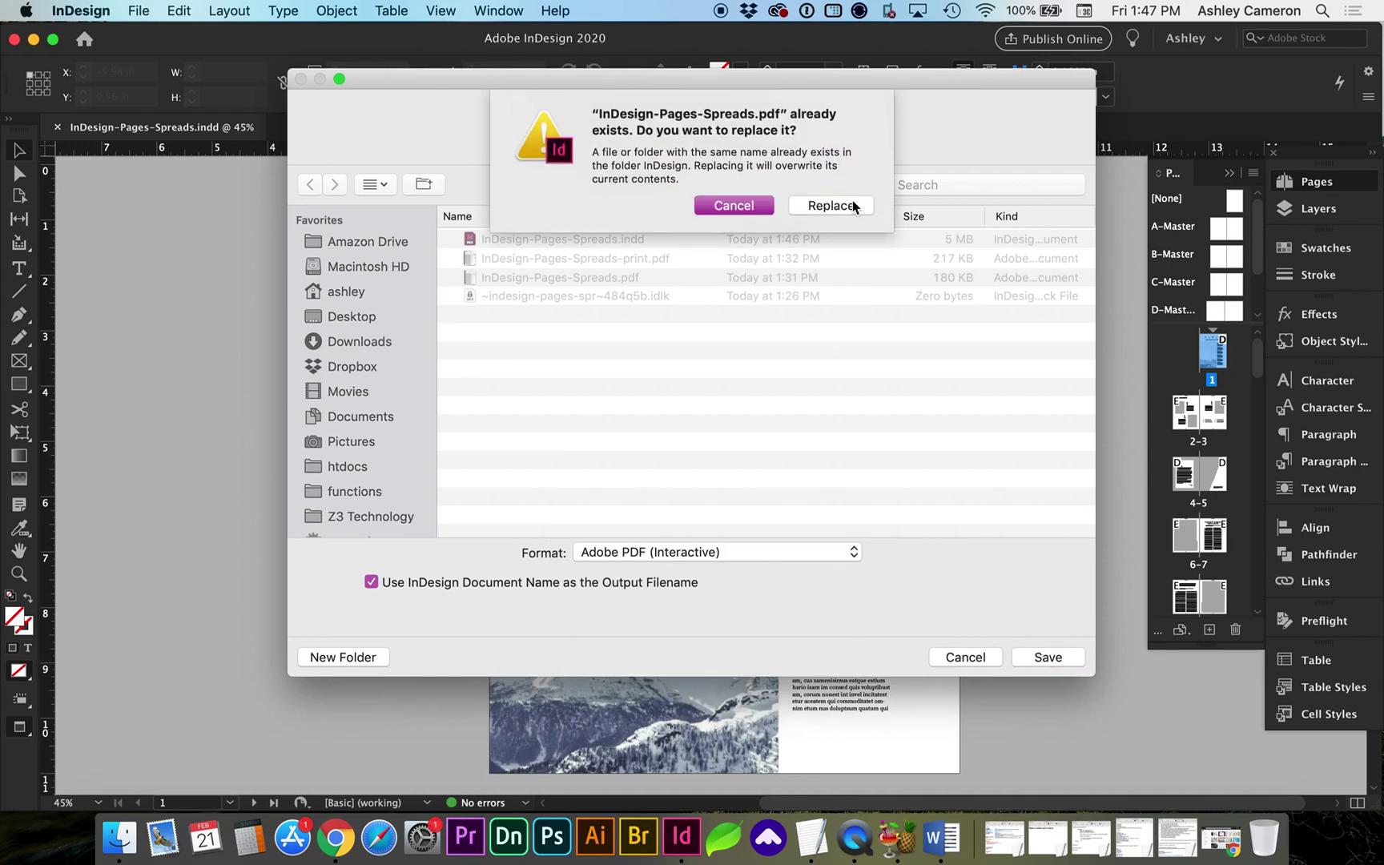
click(831, 206)
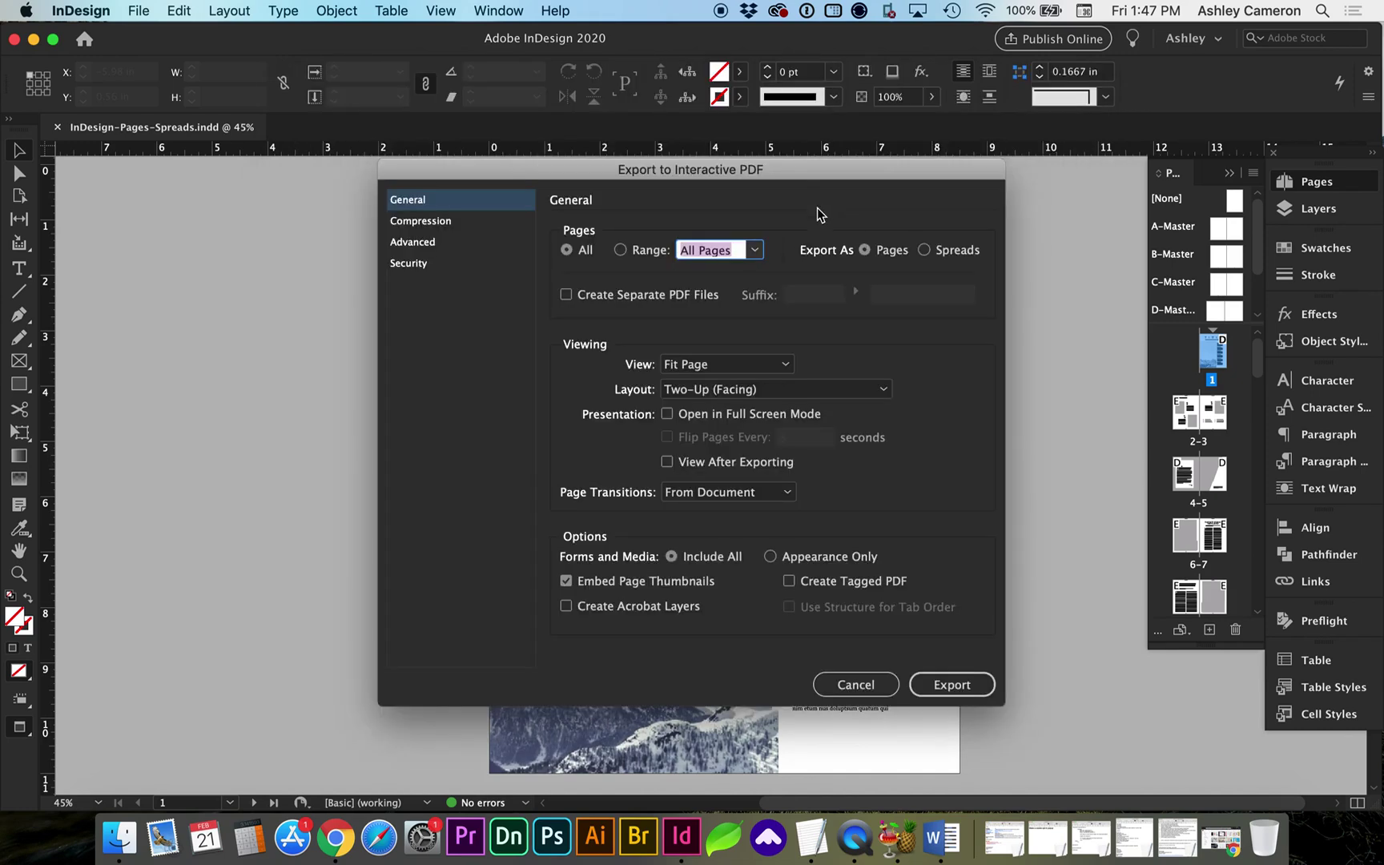
Export as Pages with Single Page layout, keeping JPEG High compression at 144 ppi
click(870, 251)
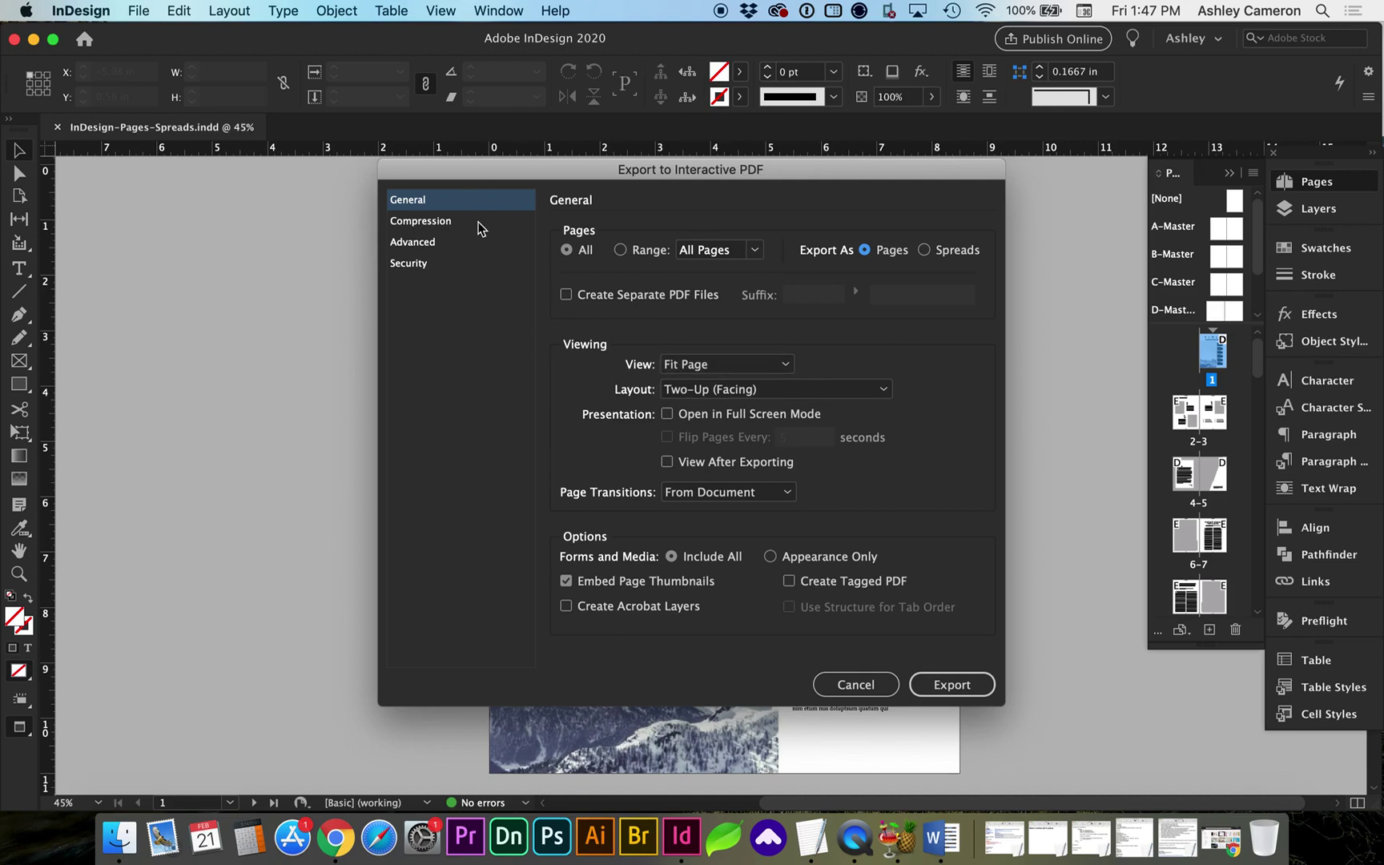
click(714, 391)
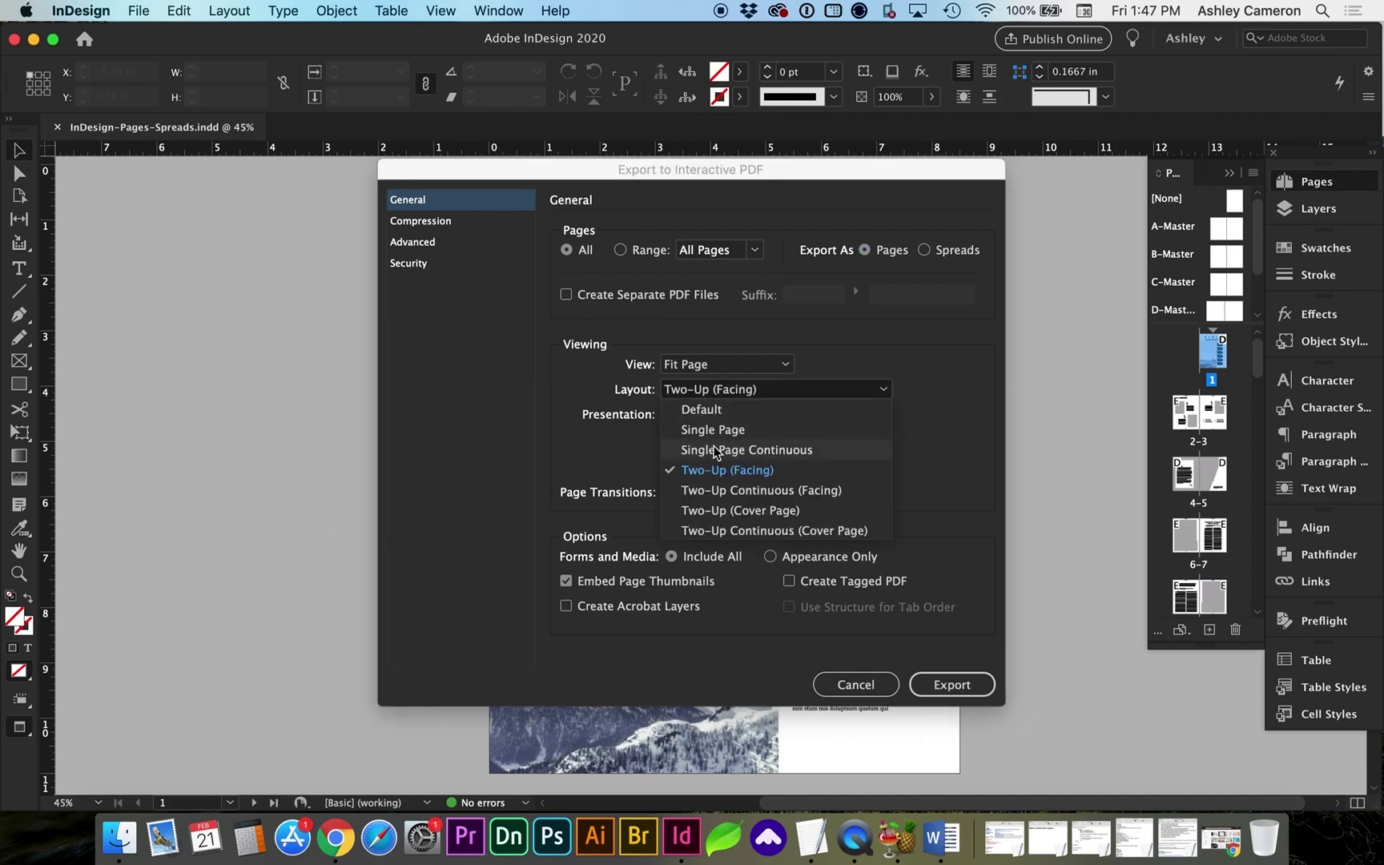
click(713, 432)
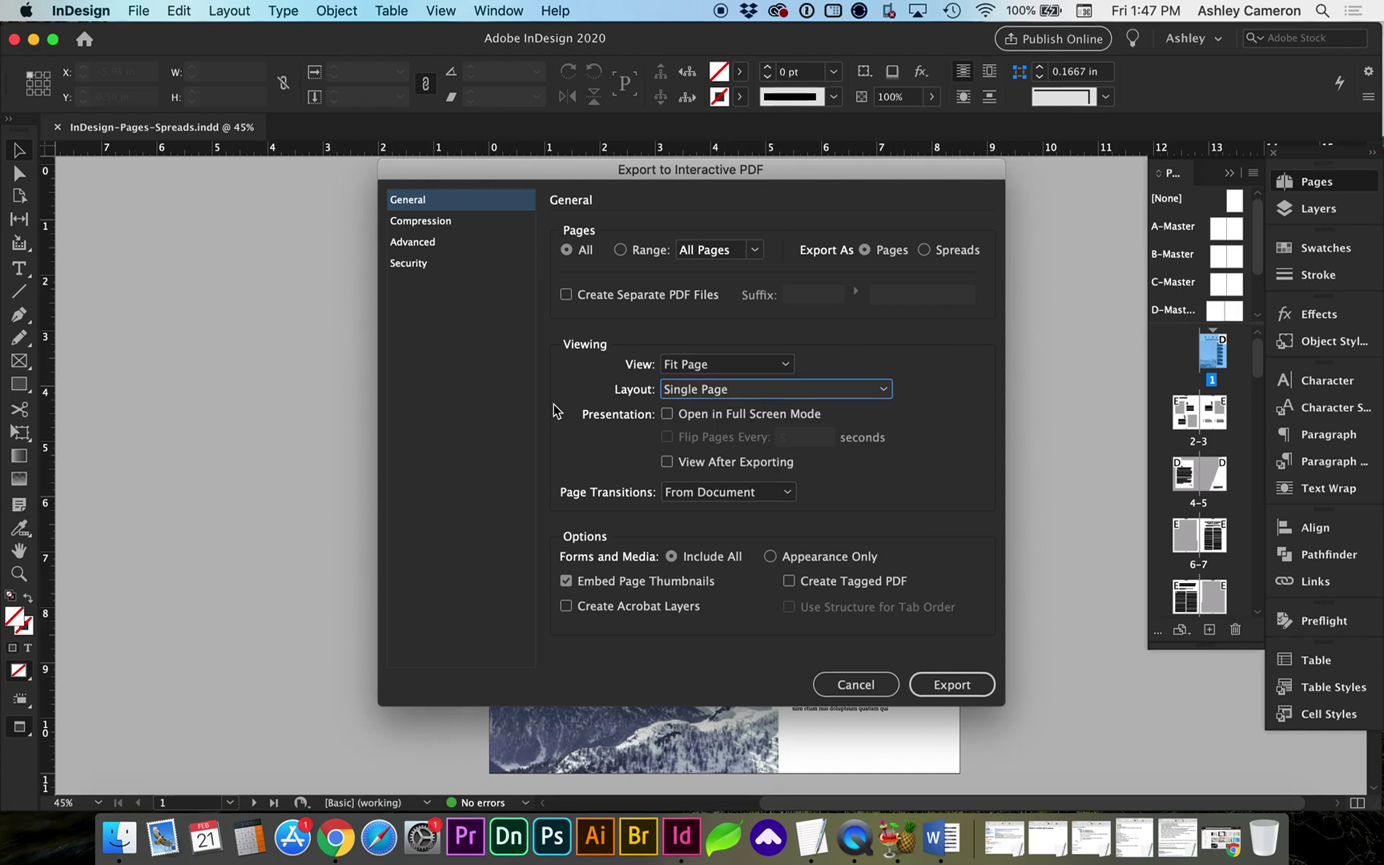
click(451, 223)
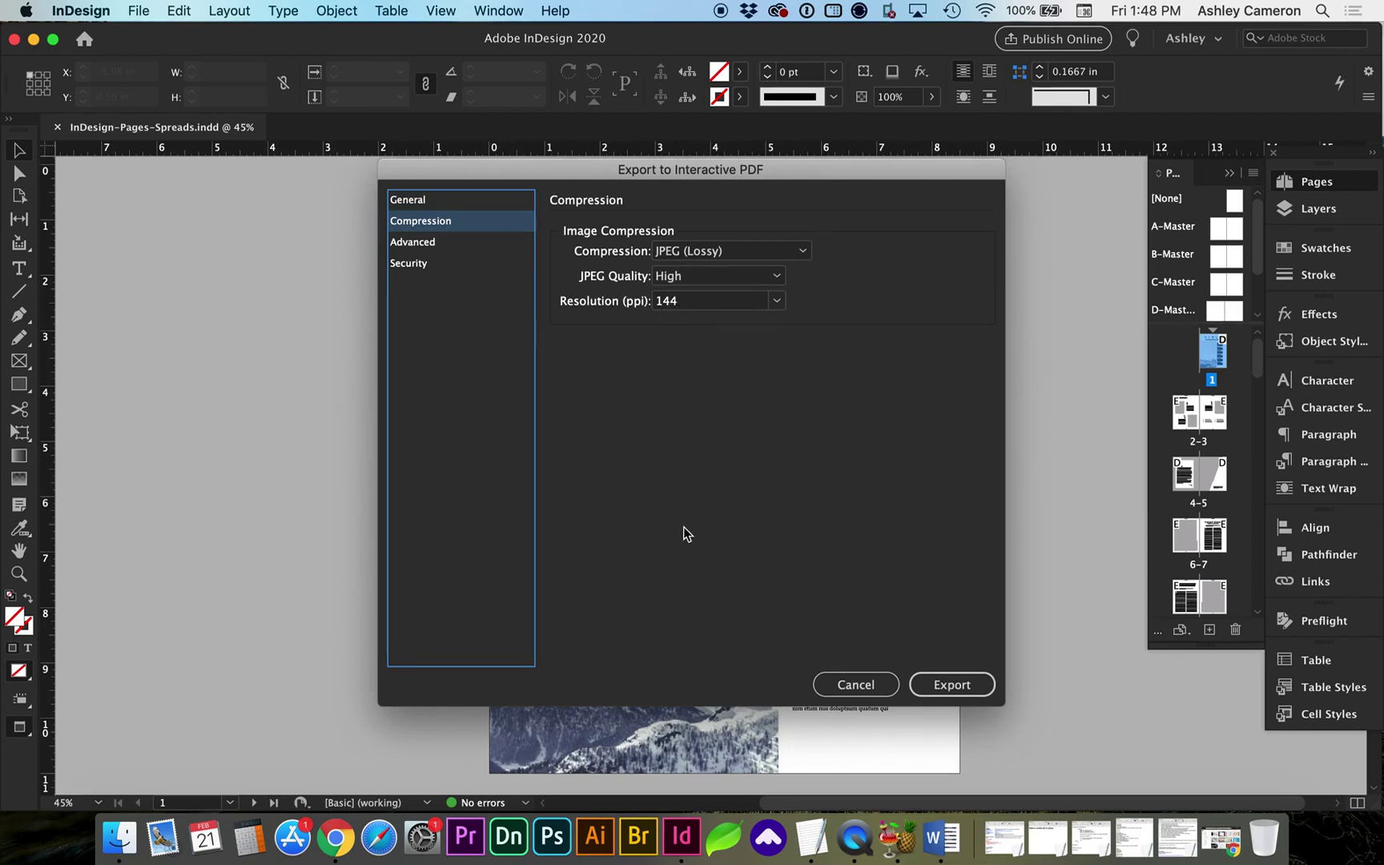
click(950, 683)
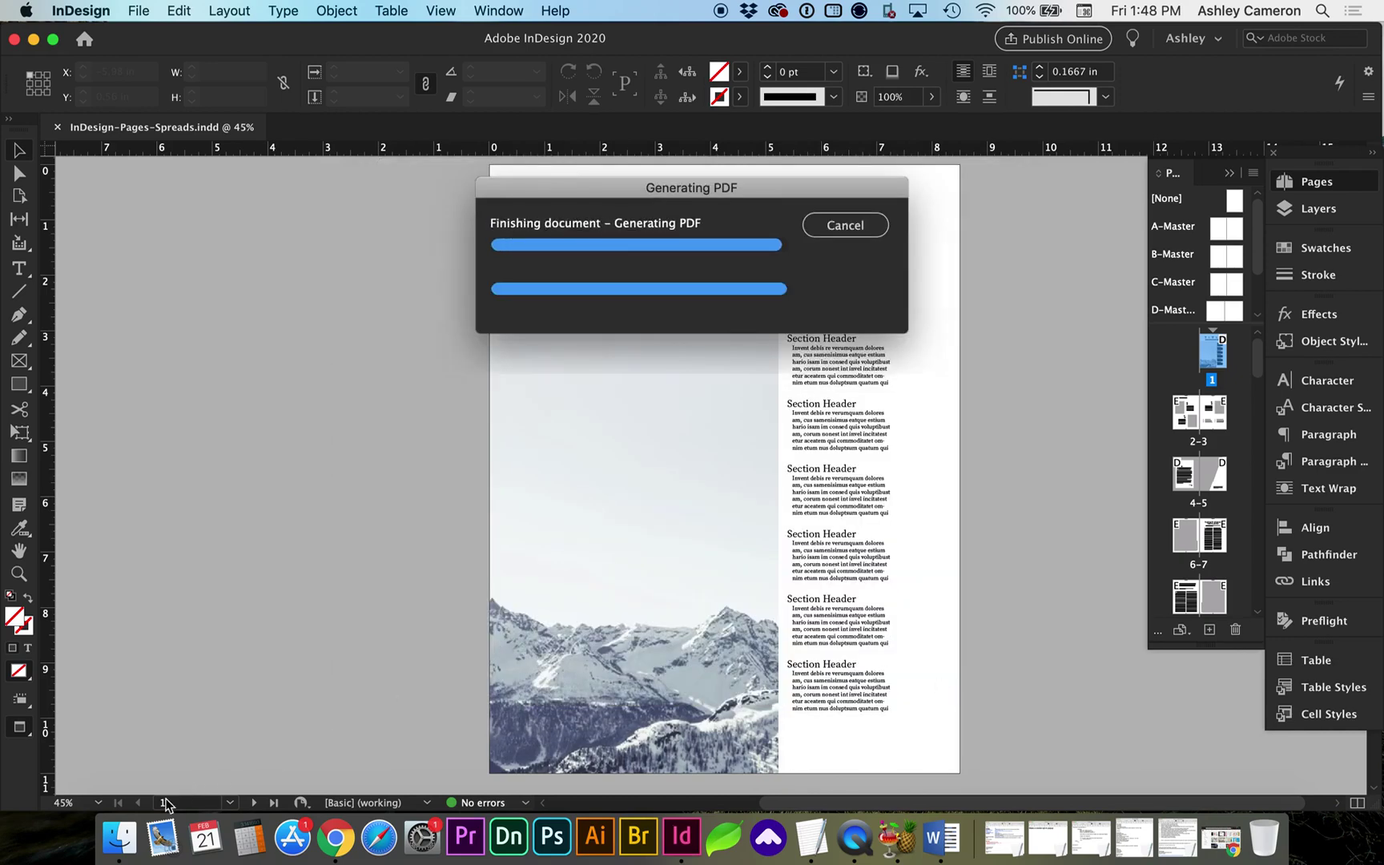
In Finder's InDesign folder, open a Quick Look preview of InDesign-Pages-Spreads.pdf
click(120, 837)
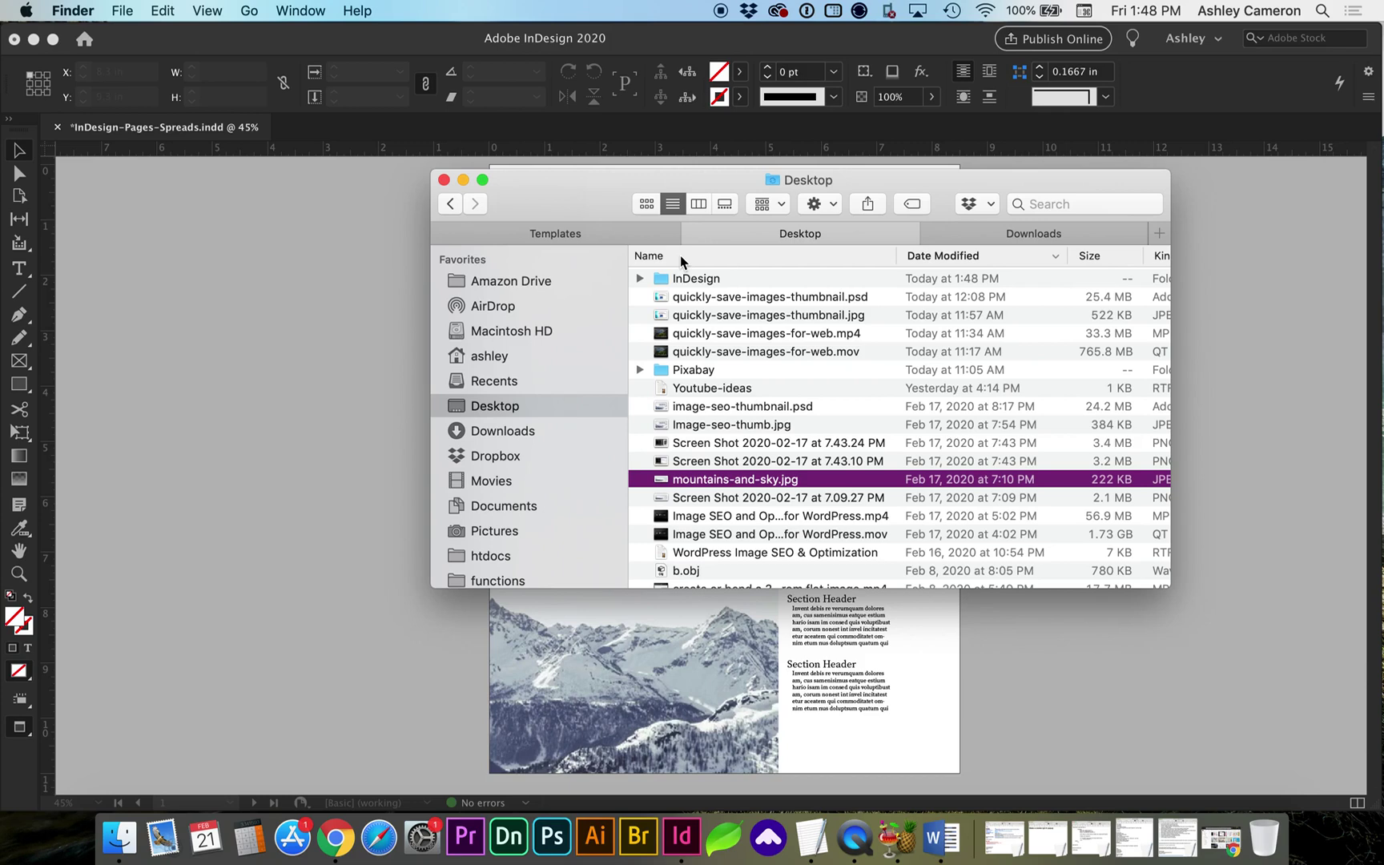
double_click(689, 280)
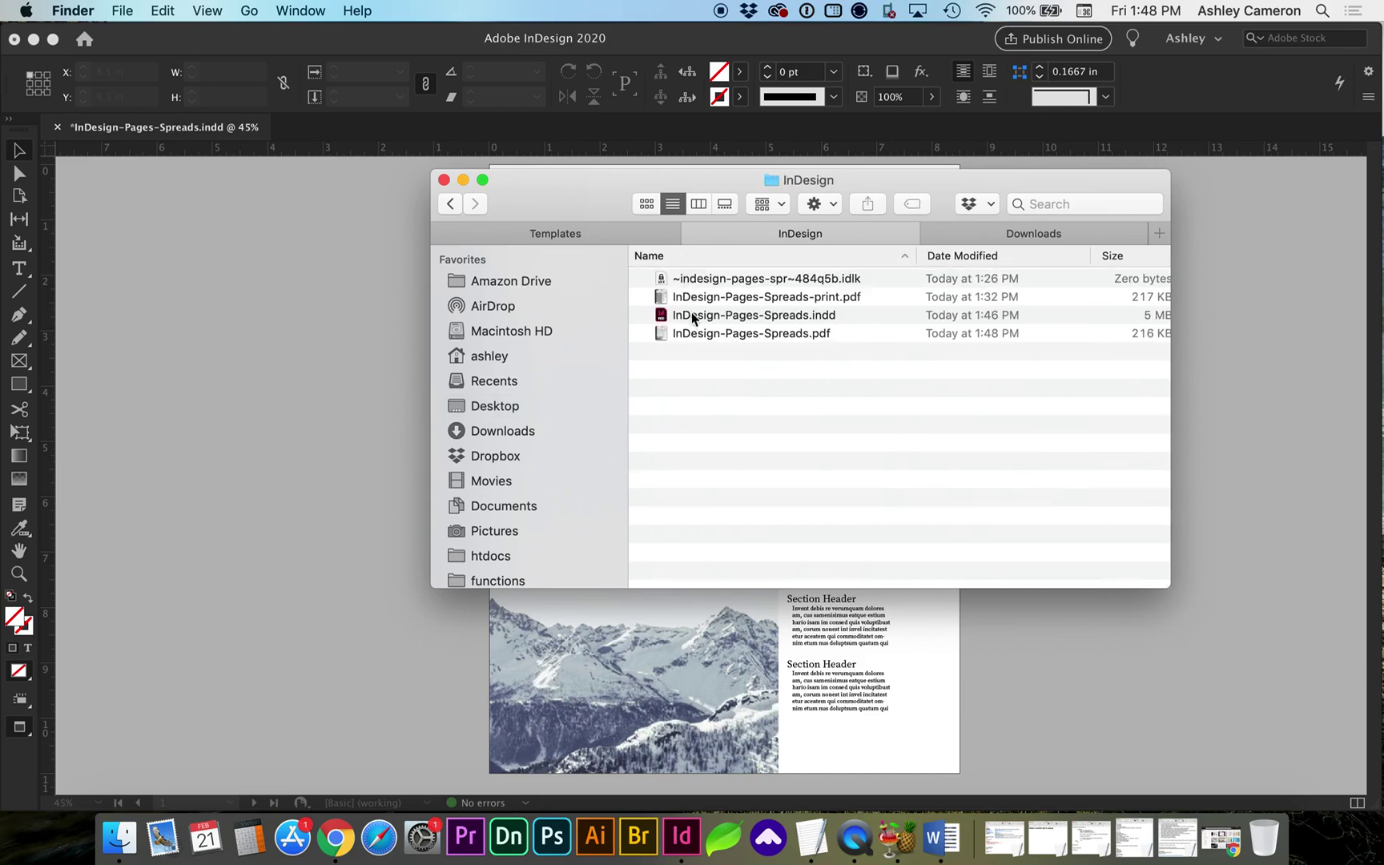
click(697, 333)
key(space)
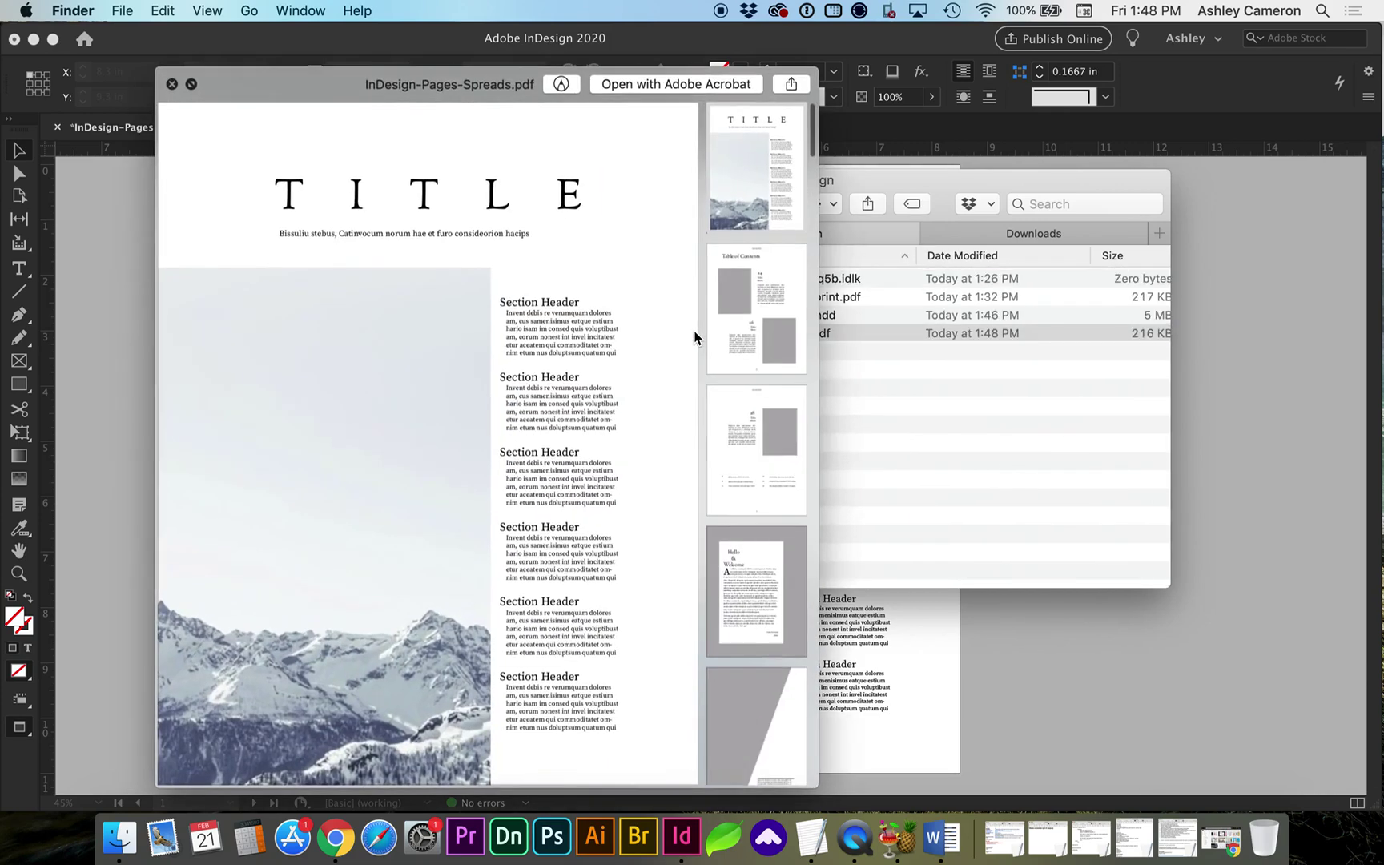
View the Table of Contents, page 3 and Hello & Welcome pages, then return to InDesign
click(742, 312)
click(745, 458)
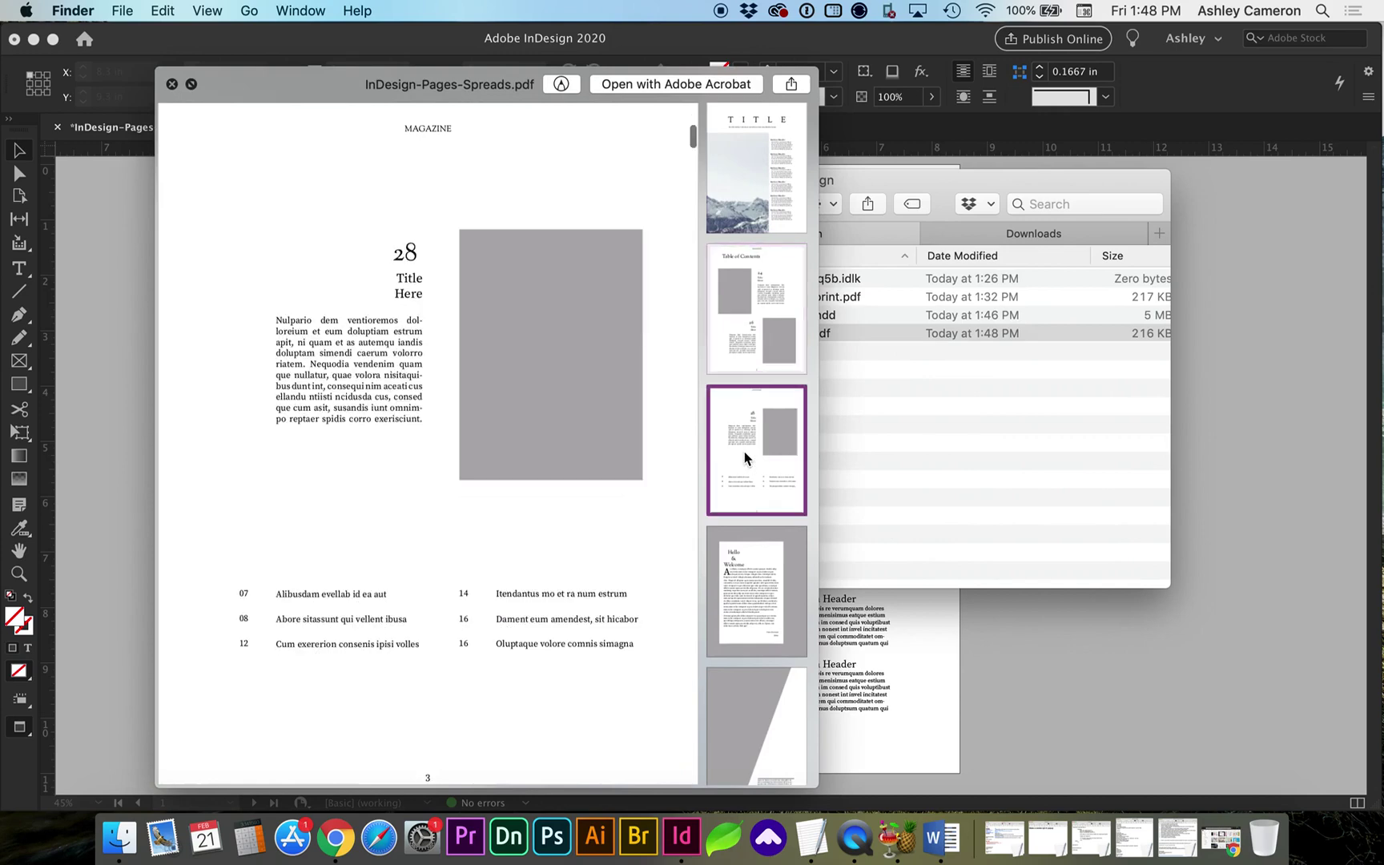
click(745, 590)
scroll(745, 590, down, 2)
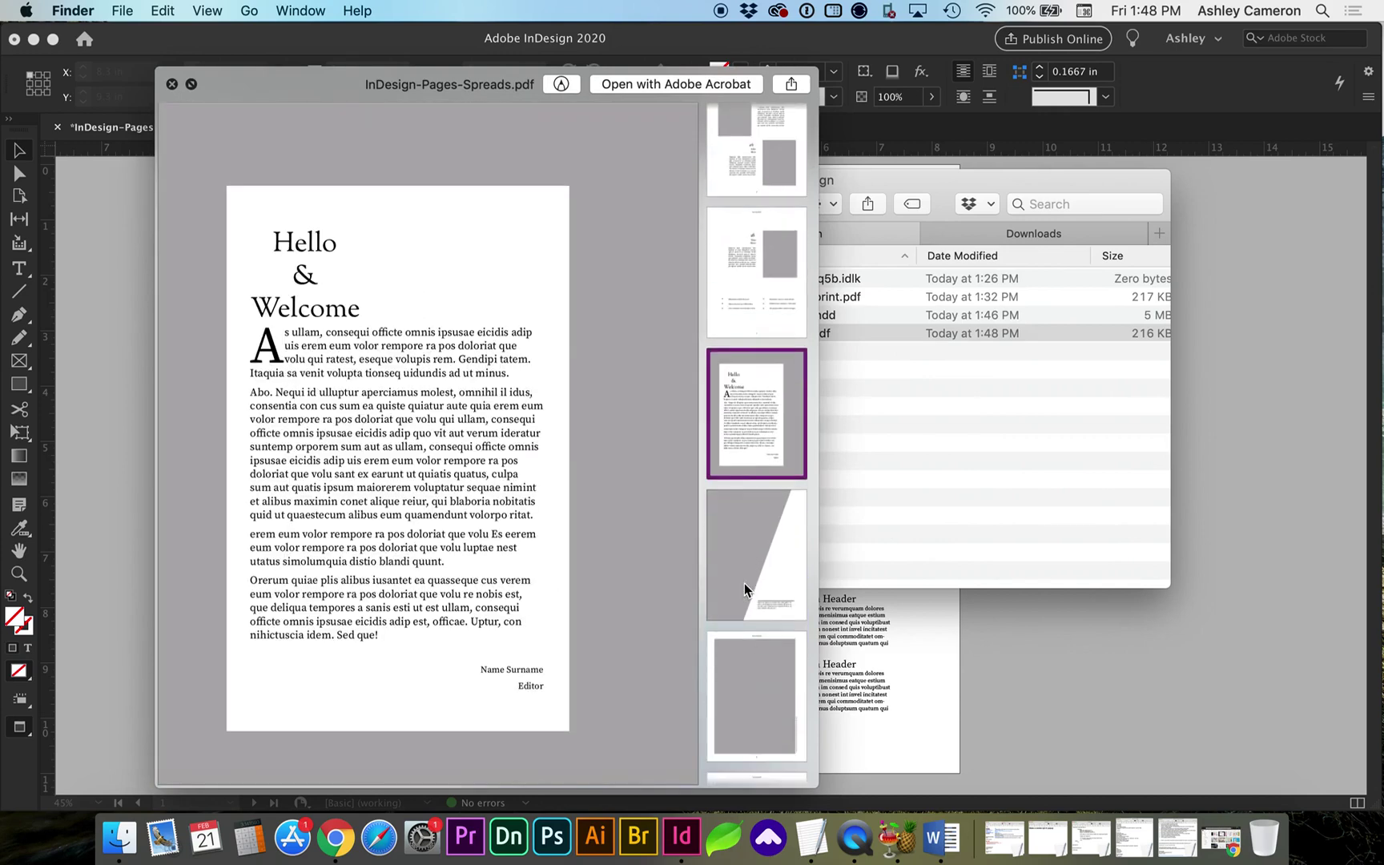
key(space)
click(303, 498)
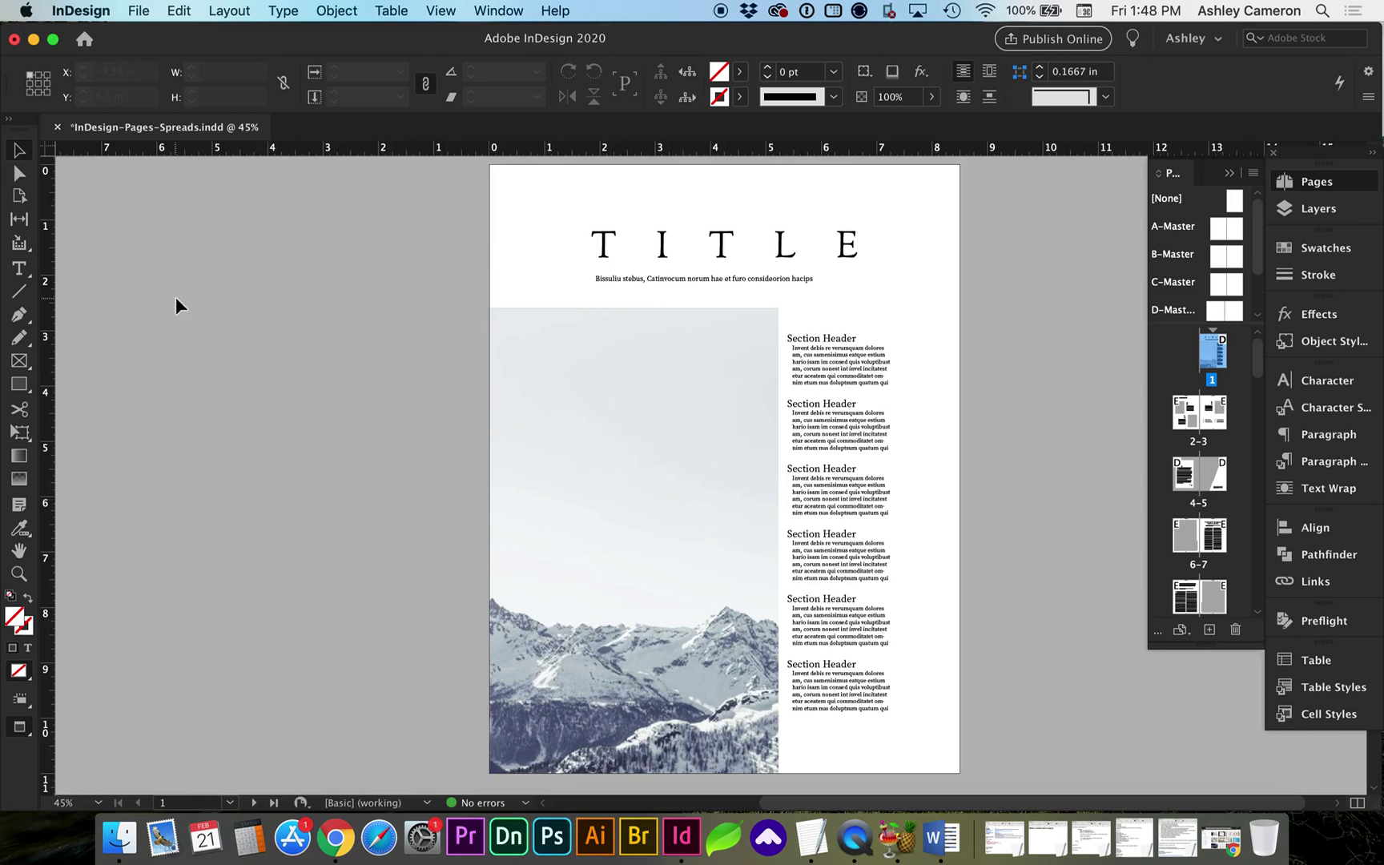
Export again as InDesign-Pages-Spreads-spreads.pdf with Export As set to Spreads
click(149, 17)
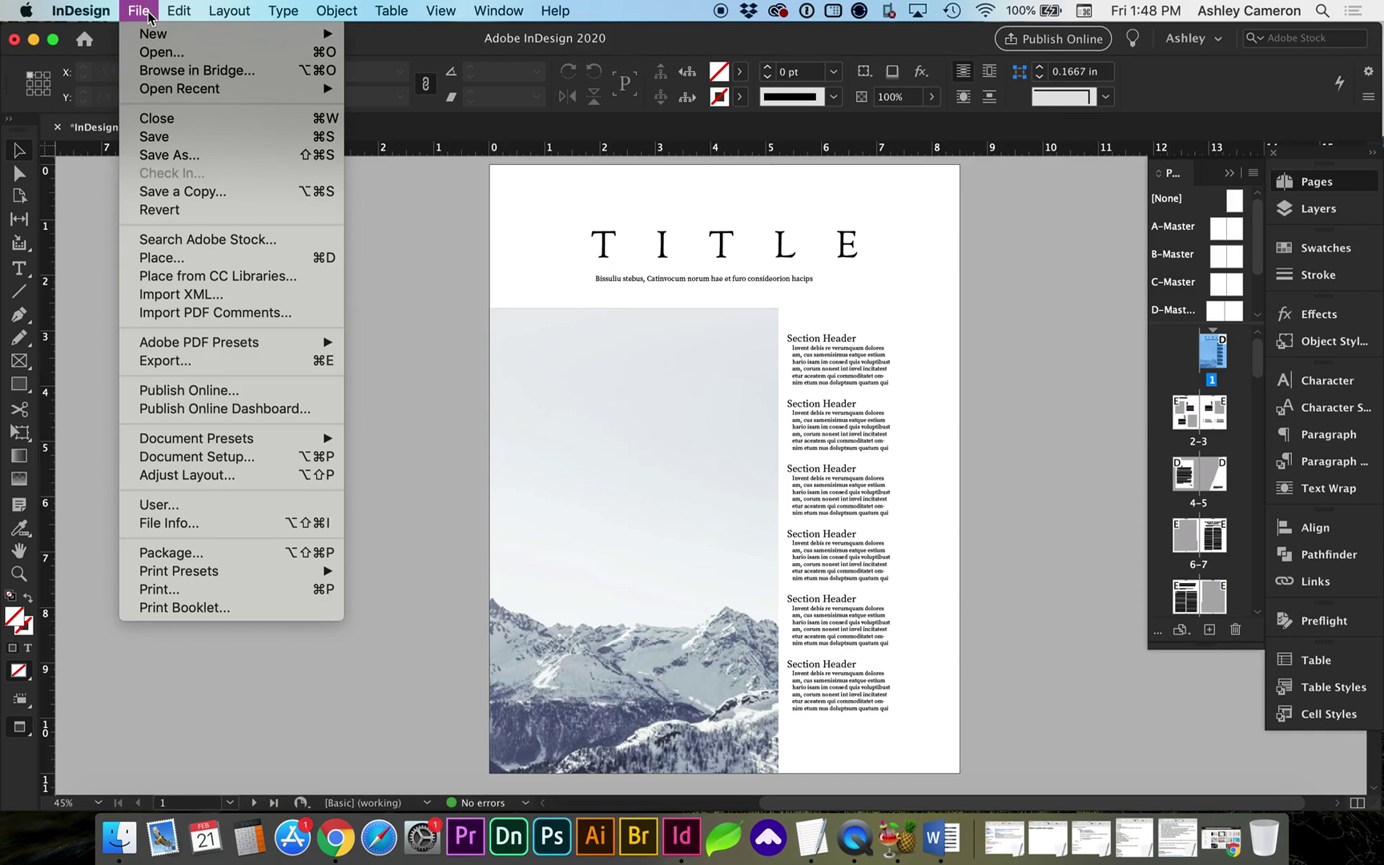
click(164, 361)
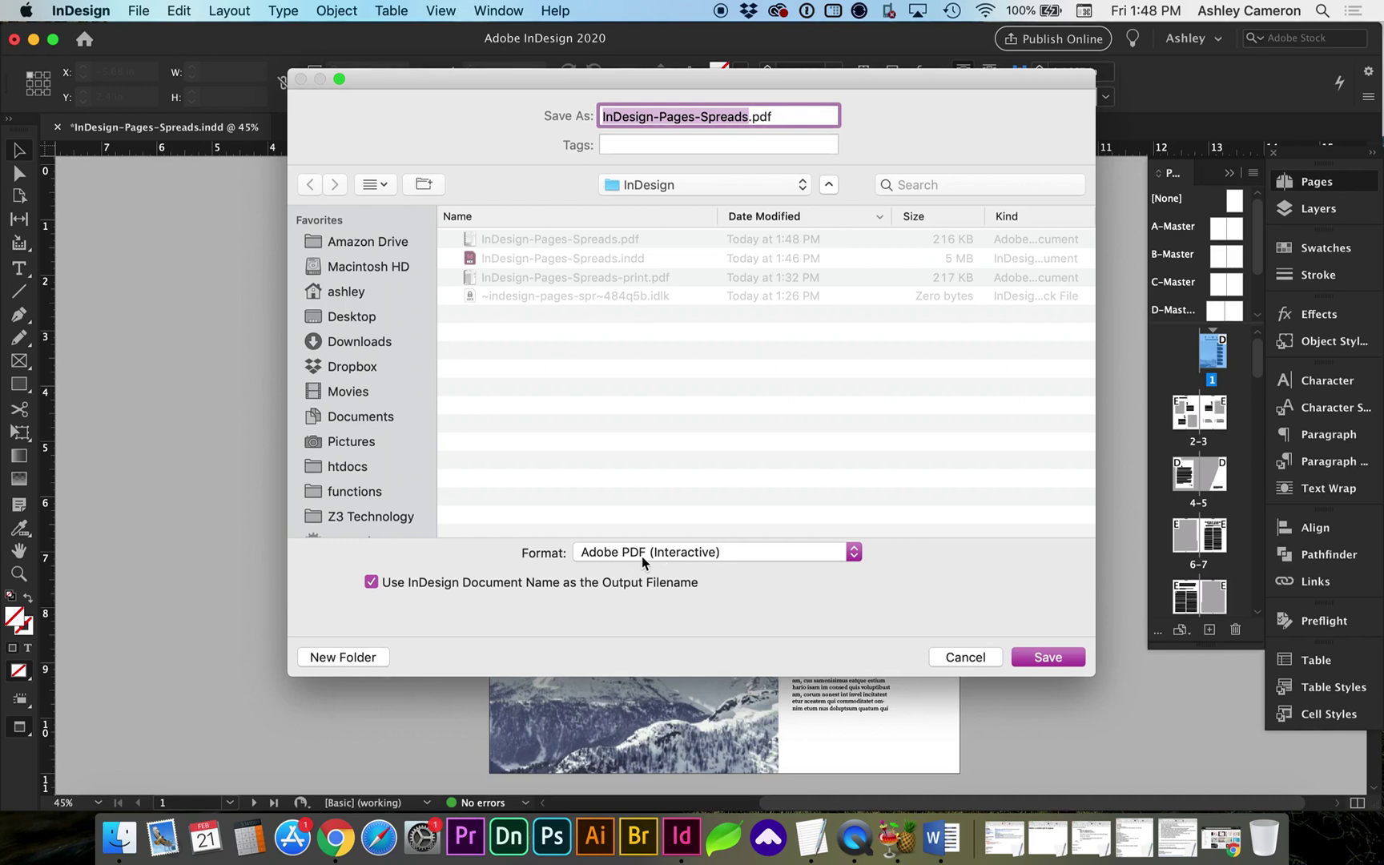
key(Right)
text(-)
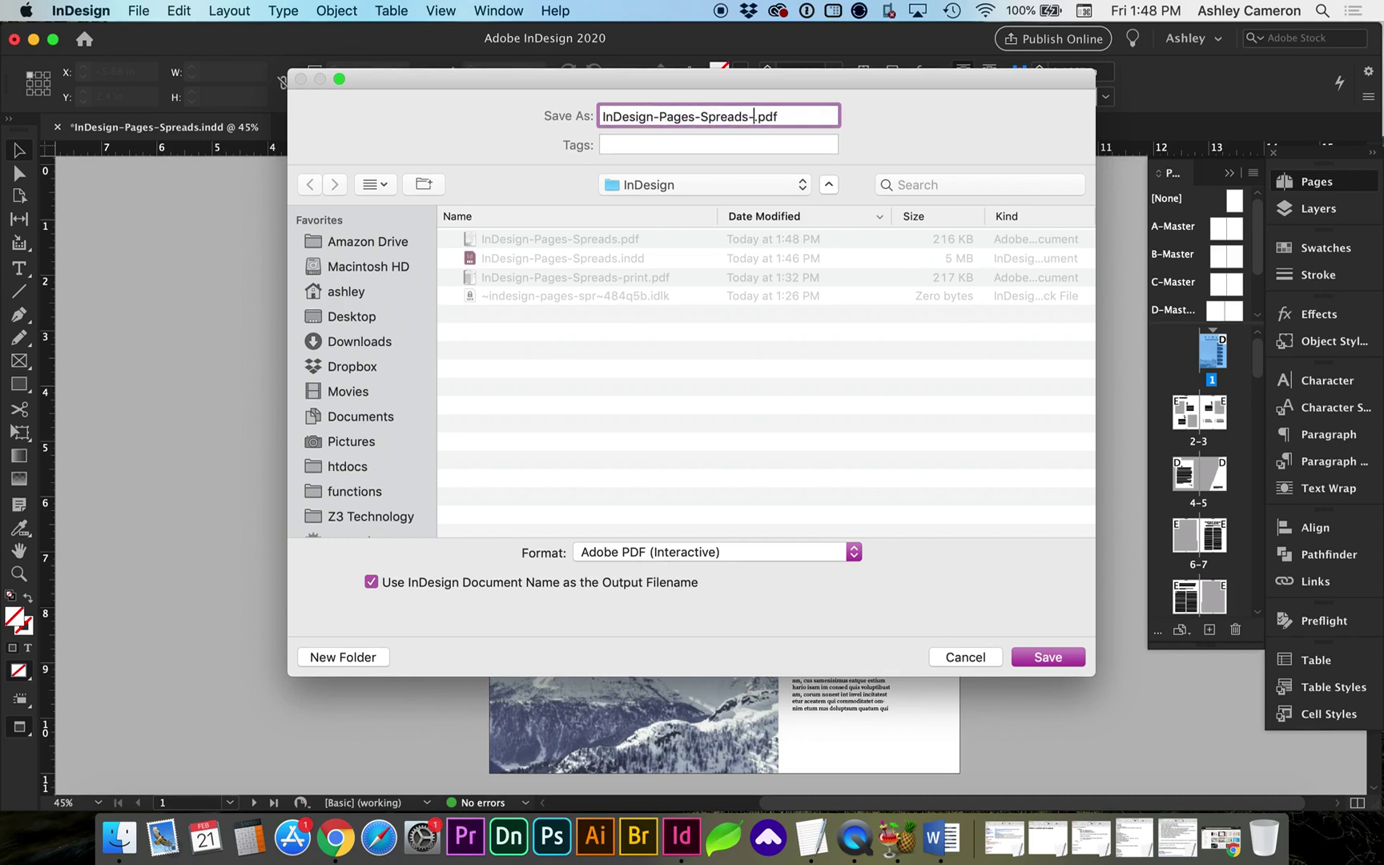
text(spreads)
key(Return)
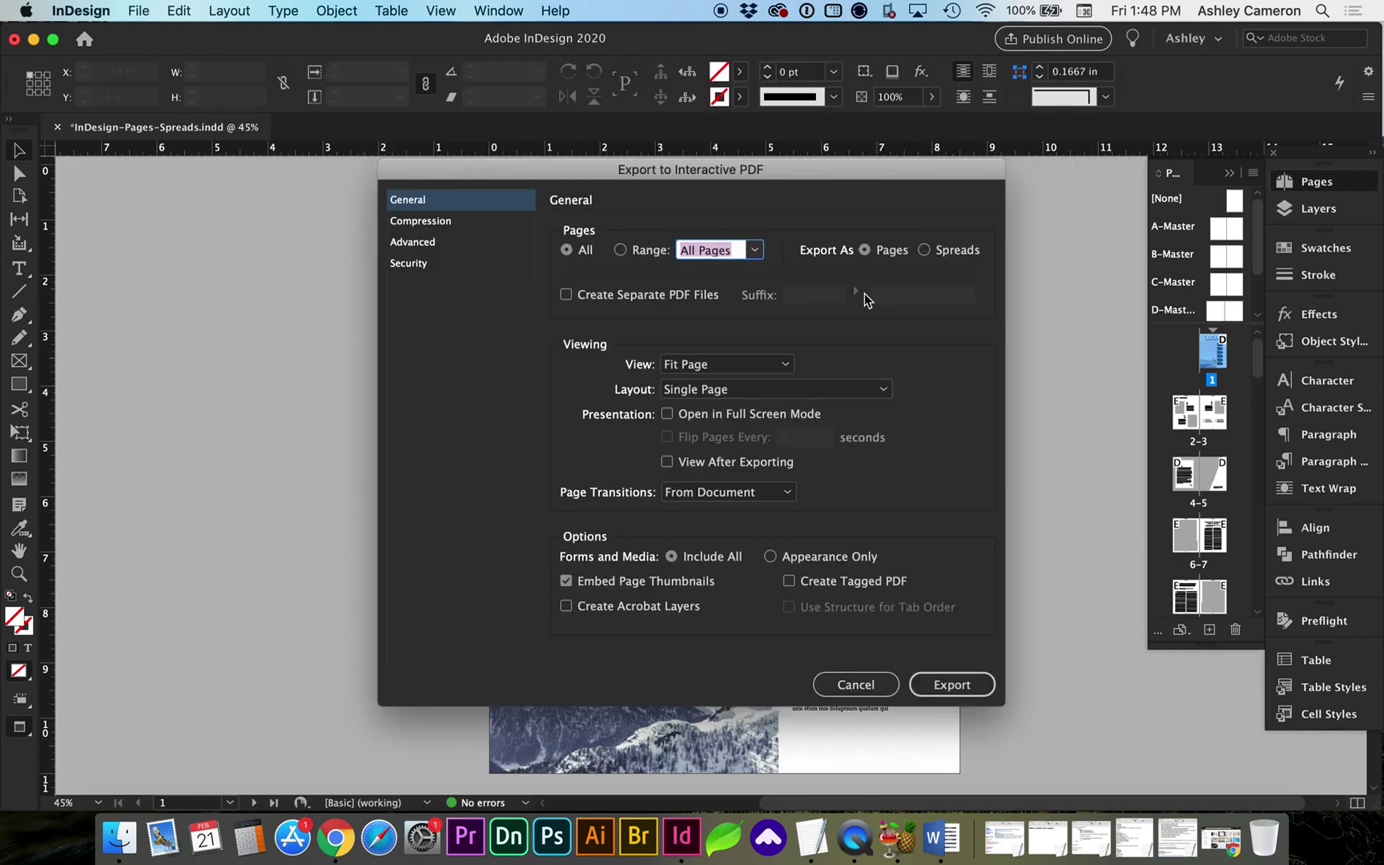
click(924, 251)
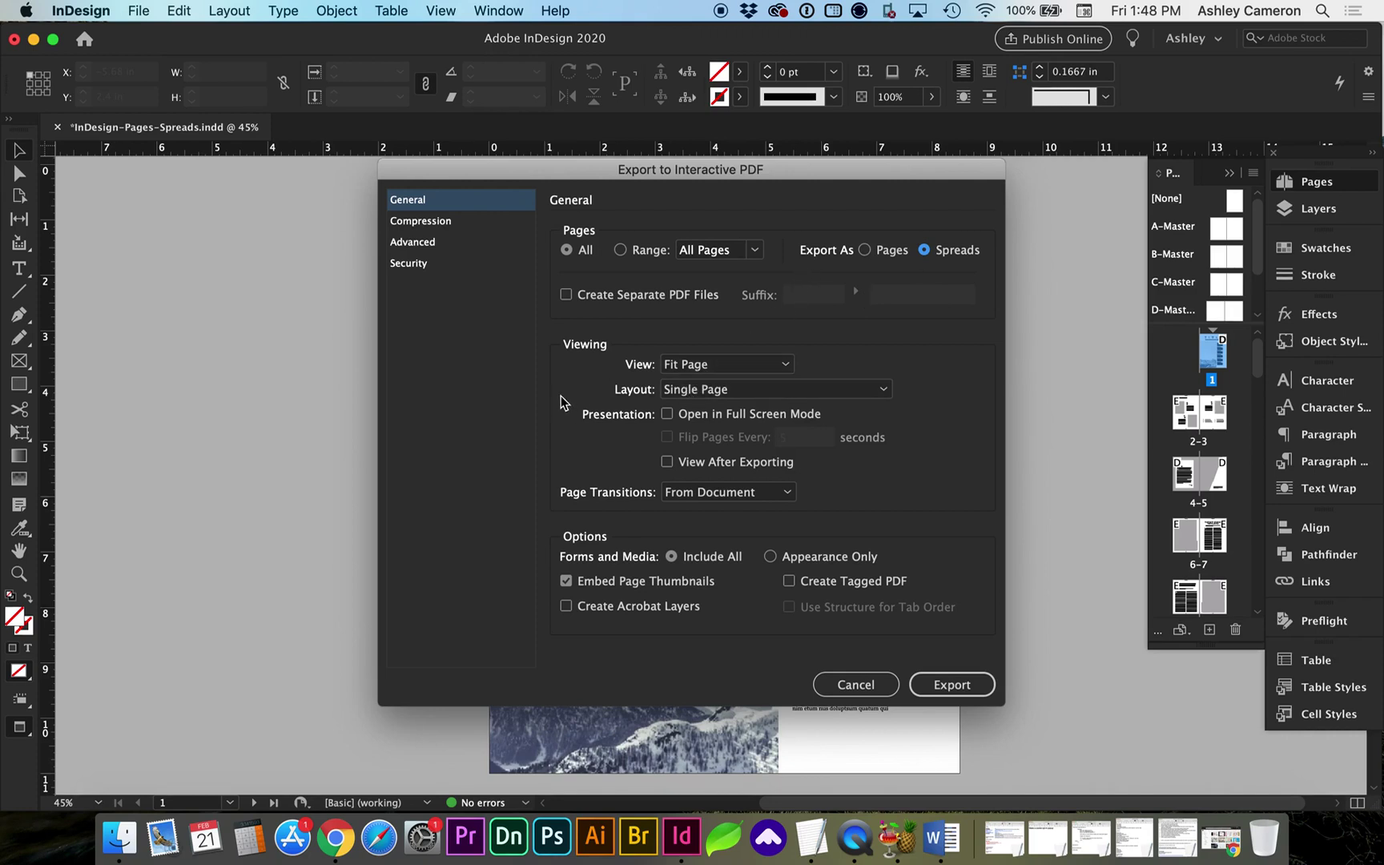
Generate the interactive spreads PDF
click(965, 691)
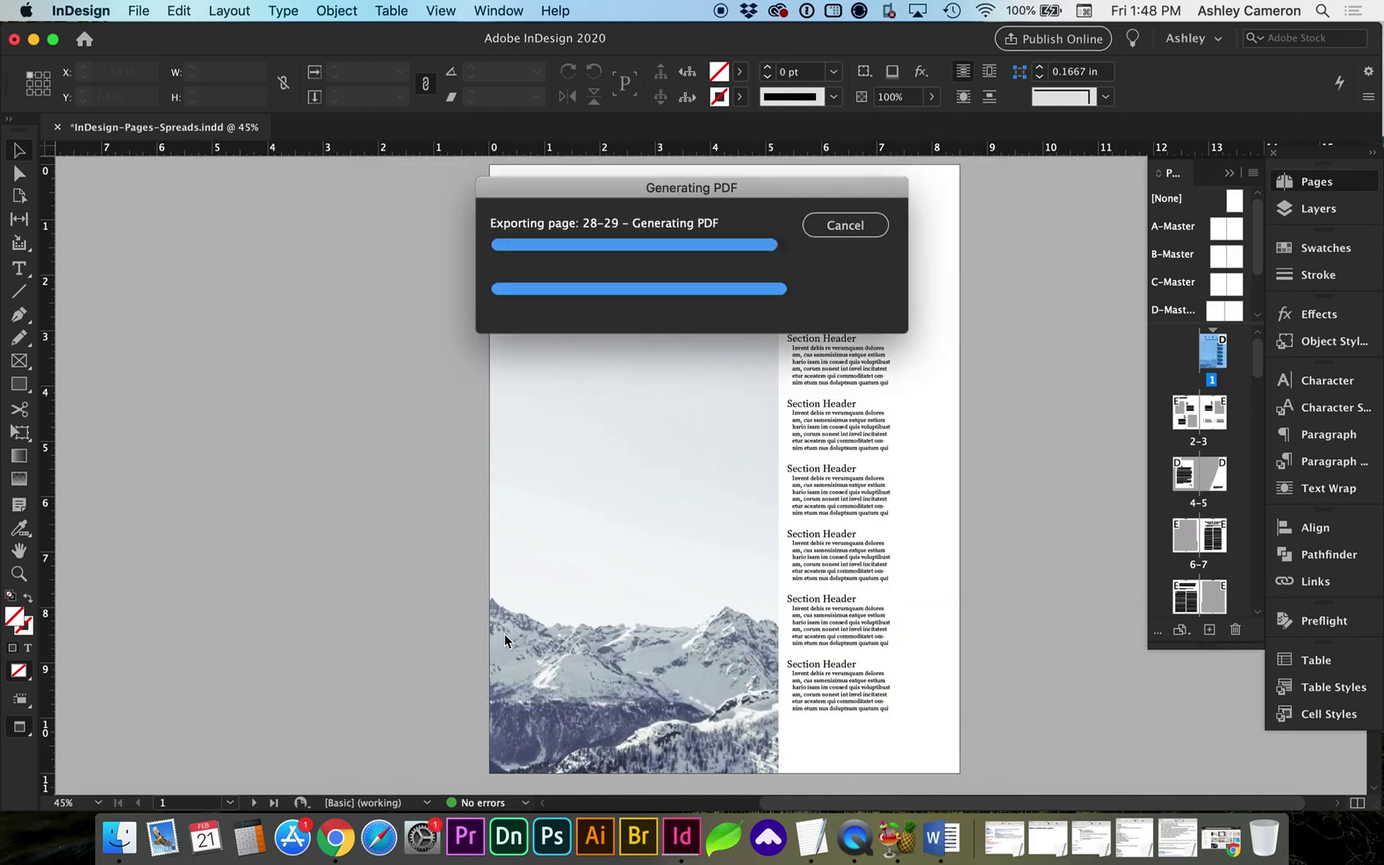
click(624, 547)
scroll(685, 462, down, 10)
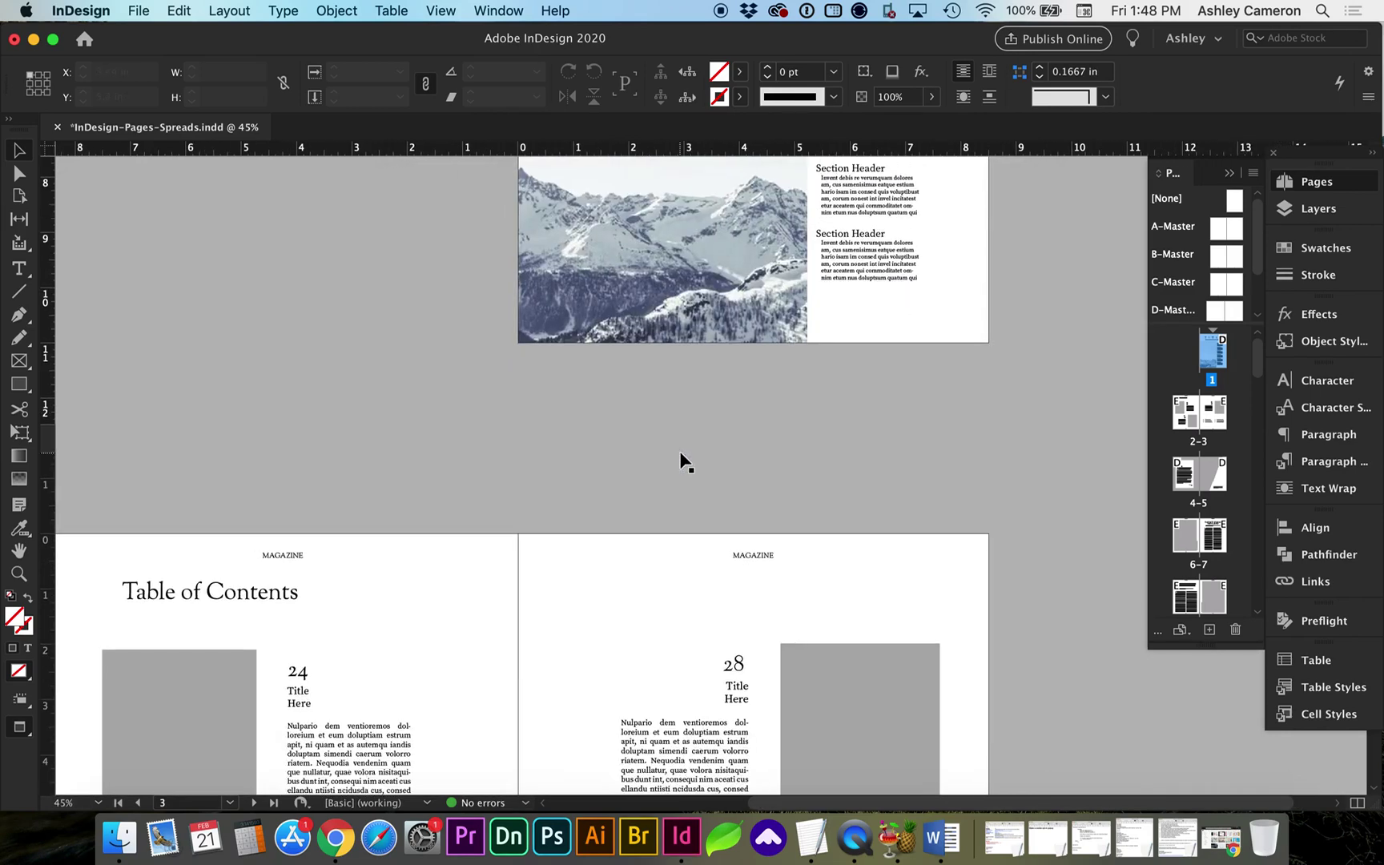
scroll(685, 462, down, 2)
scroll(685, 462, up, 10)
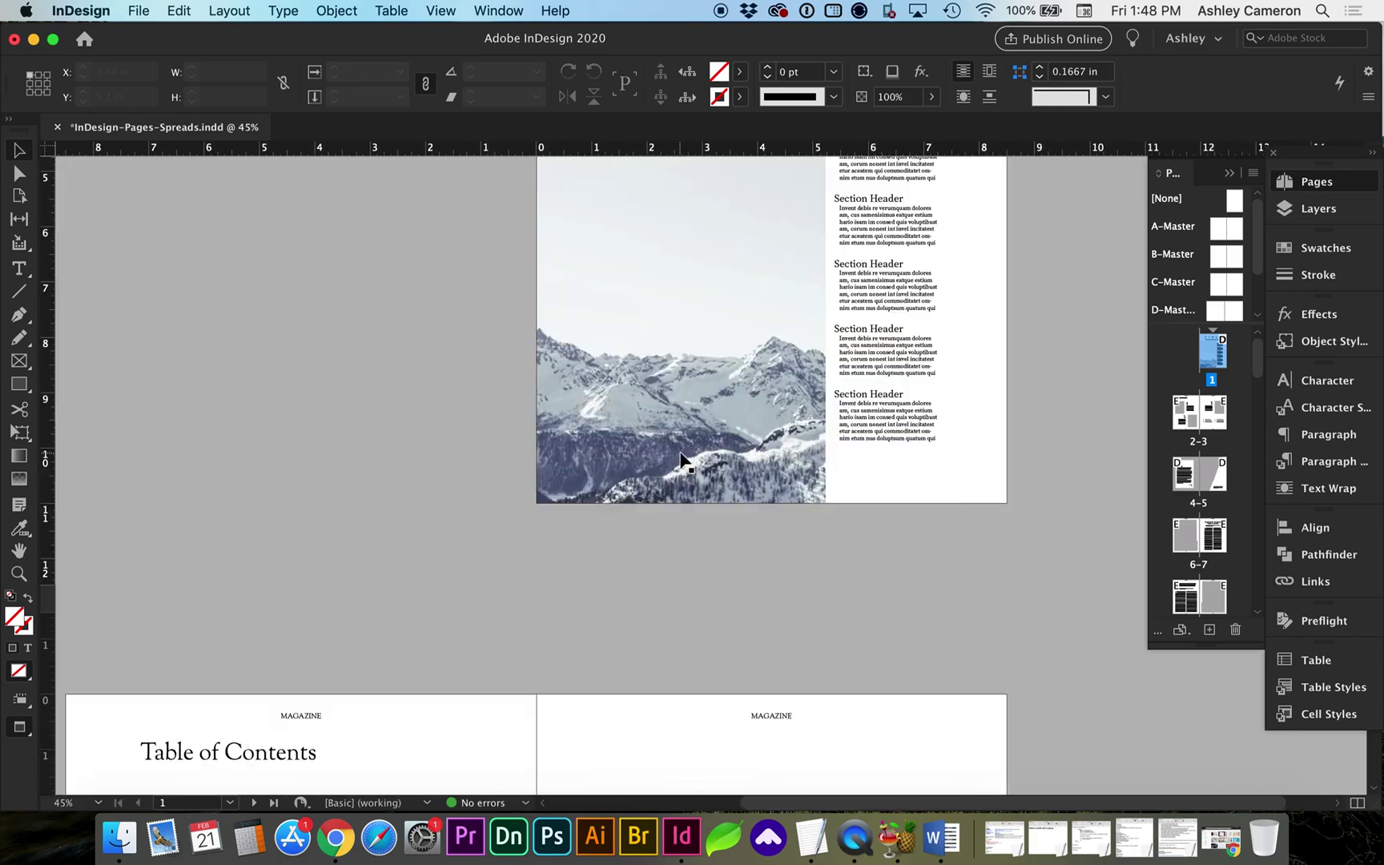
scroll(621, 487, down, 9)
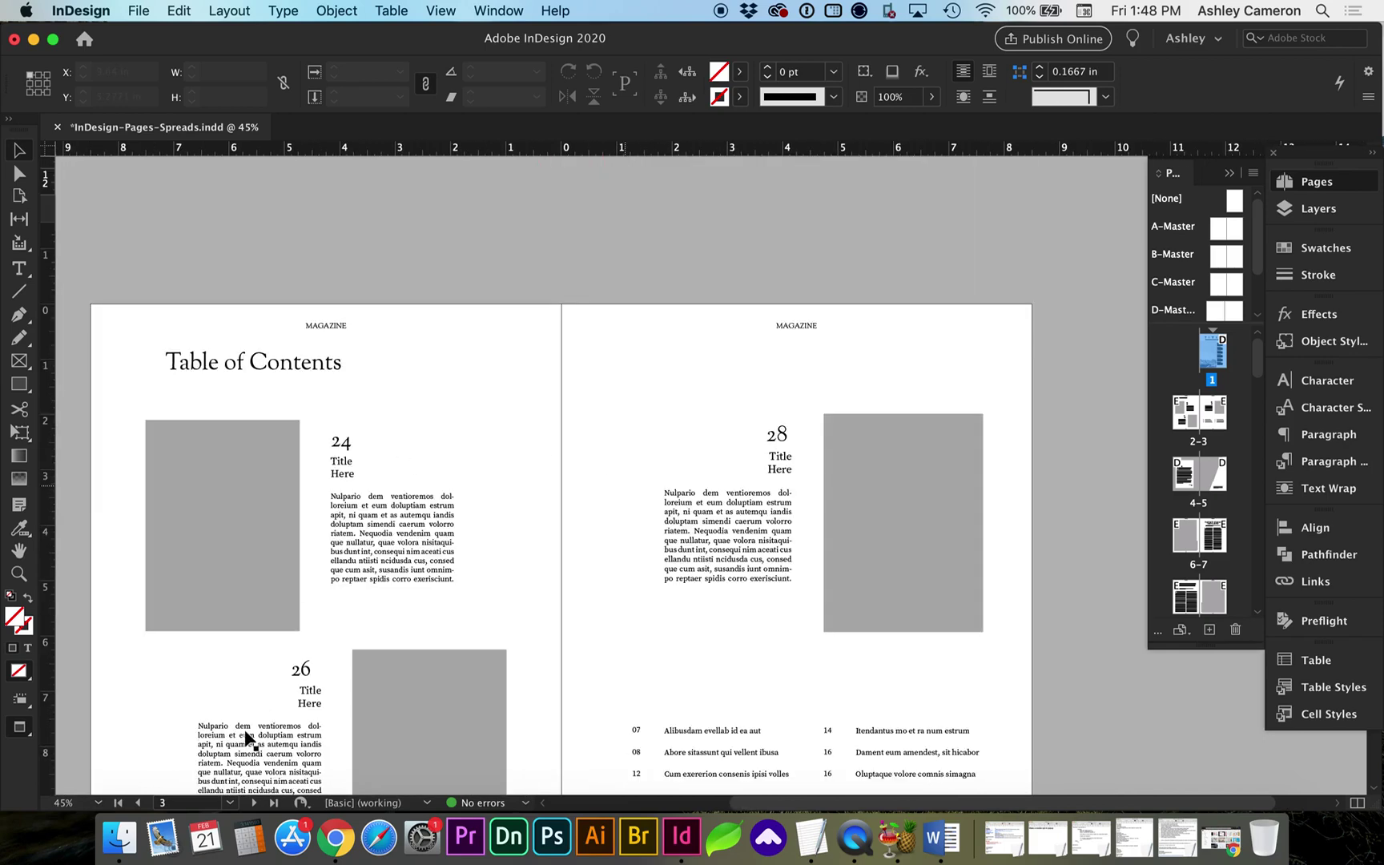
Quick Look InDesign-Pages-Spreads-spreads.pdf, viewing the Table of Contents, Hello & Welcome and other spreads
click(120, 837)
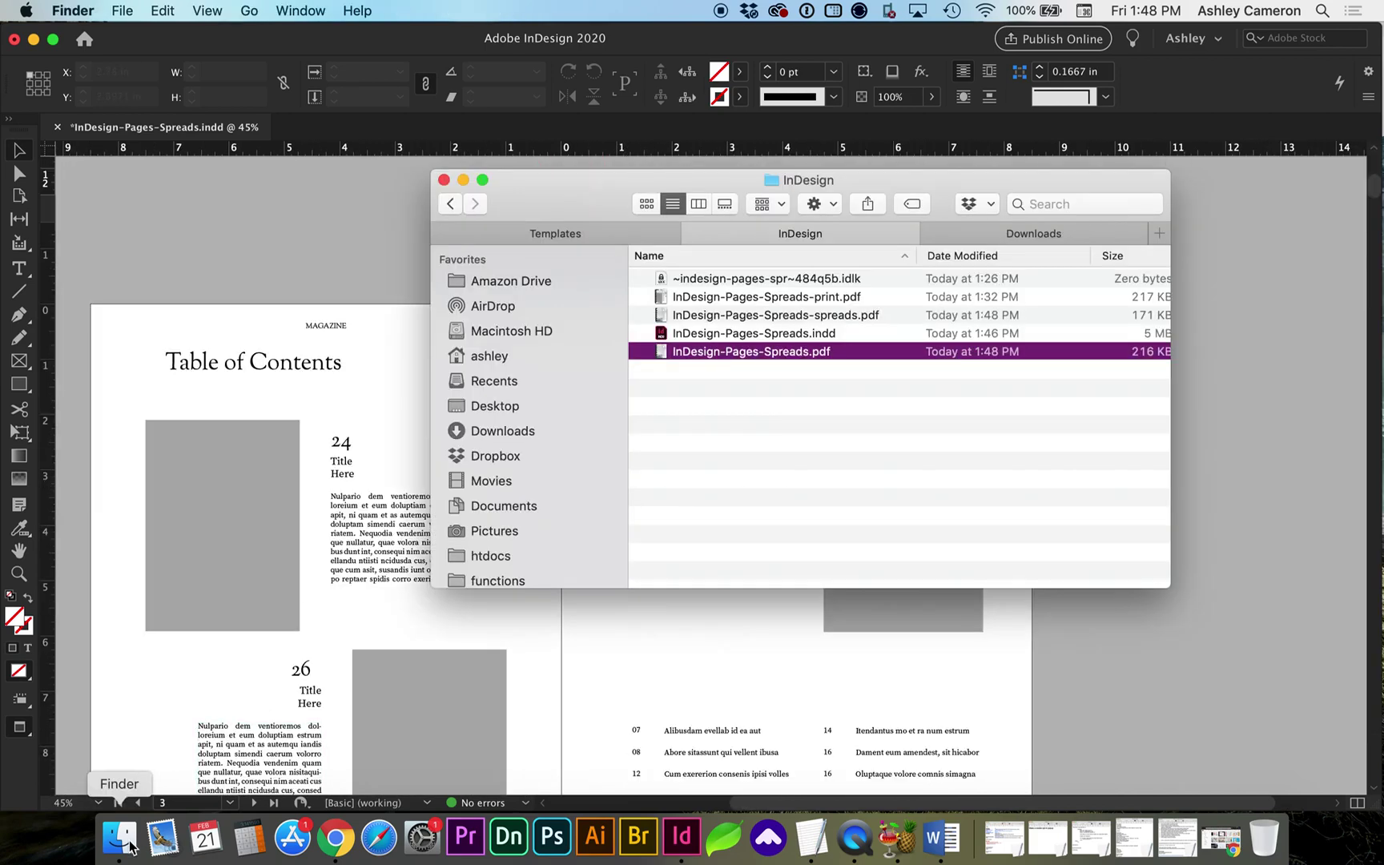
click(753, 316)
key(space)
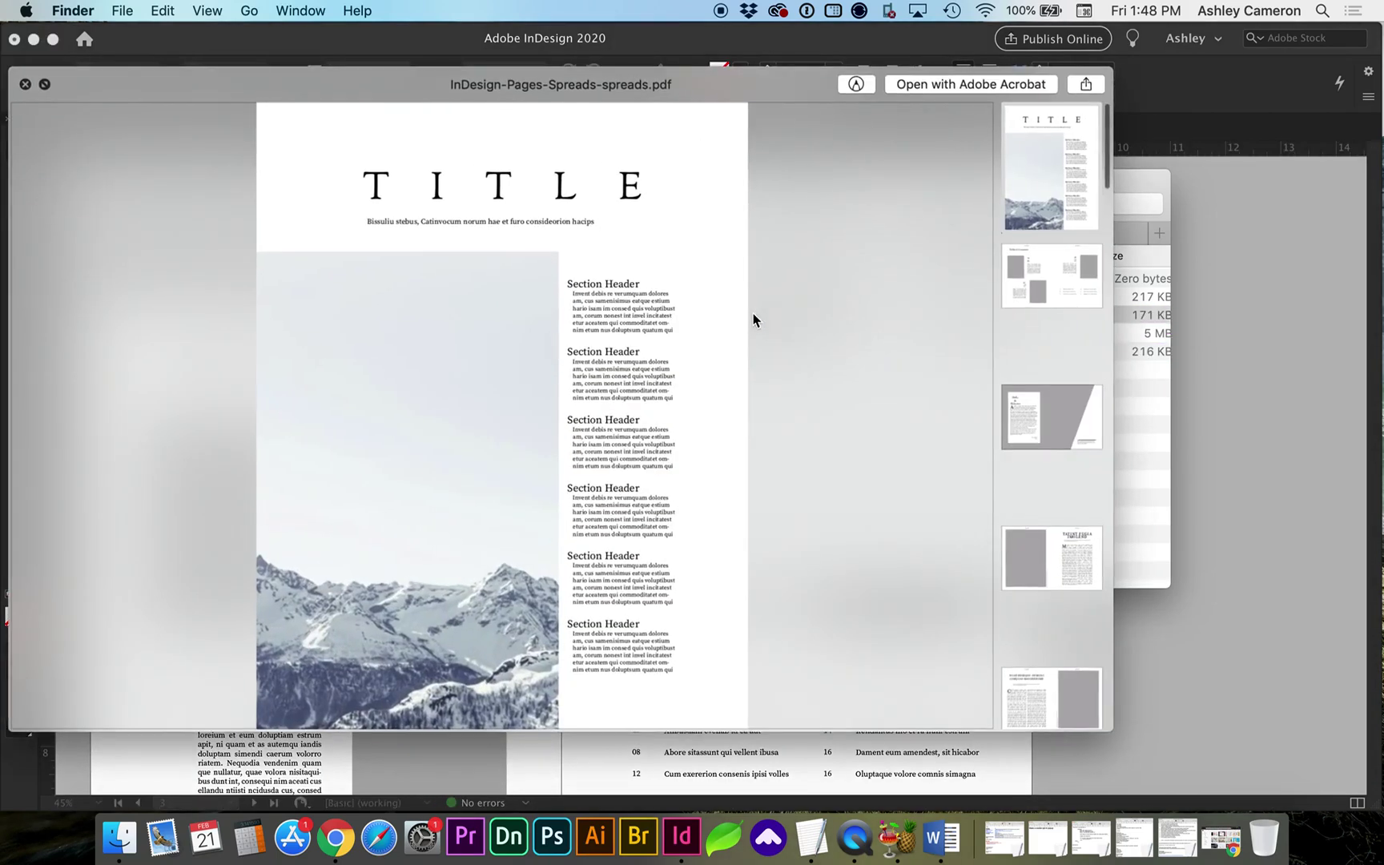
click(1037, 275)
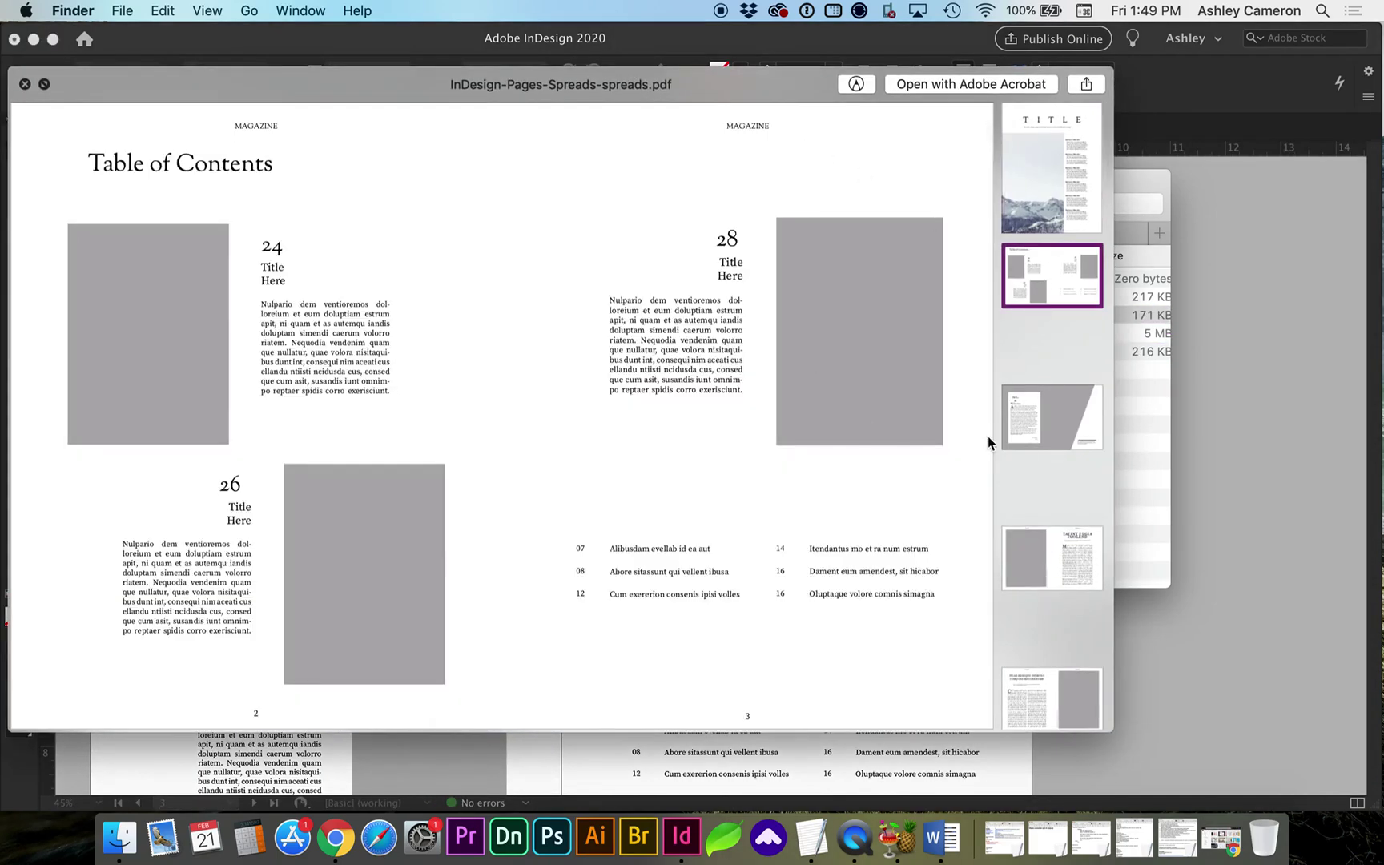
click(1040, 410)
click(1049, 551)
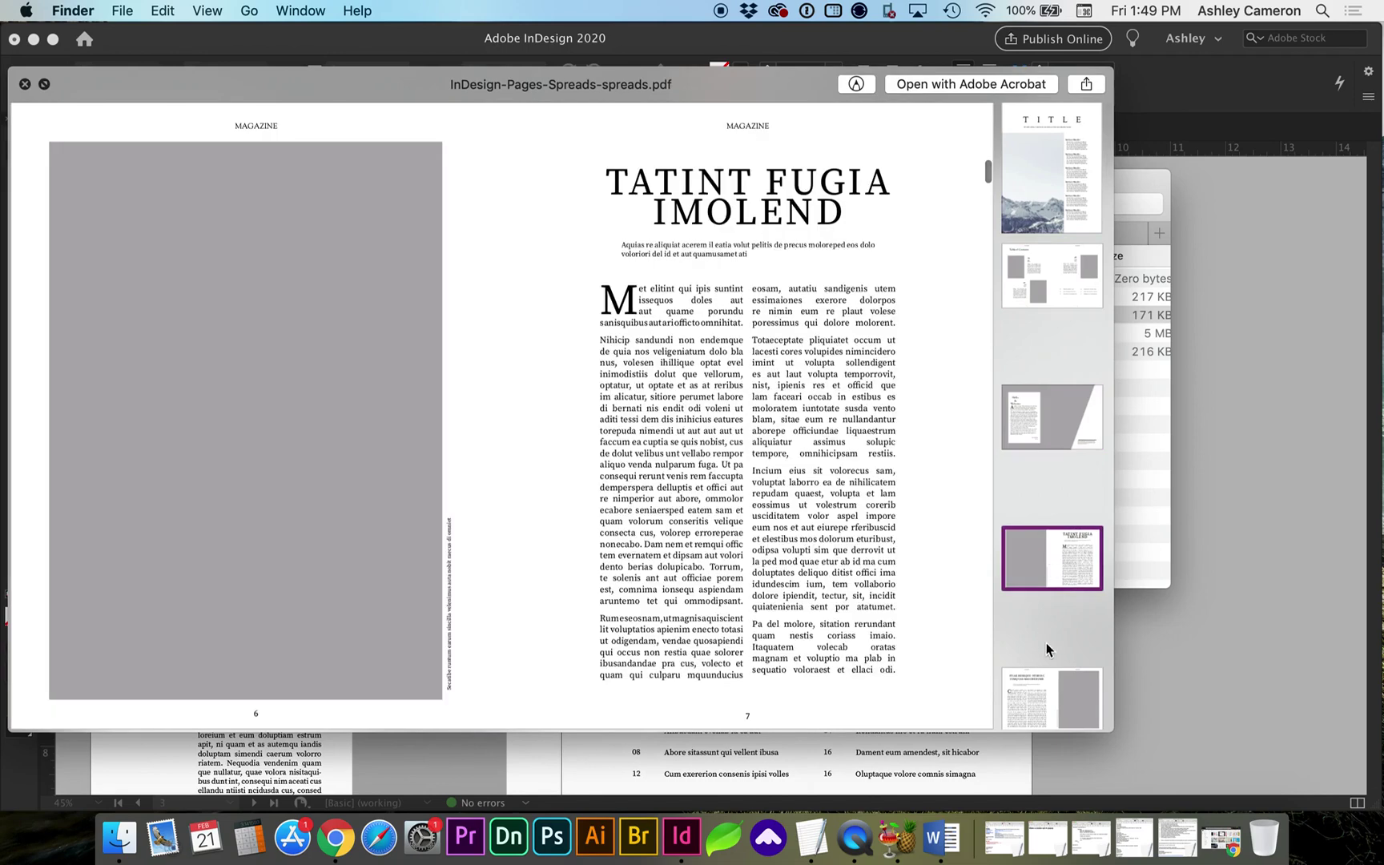
click(1047, 682)
key(space)
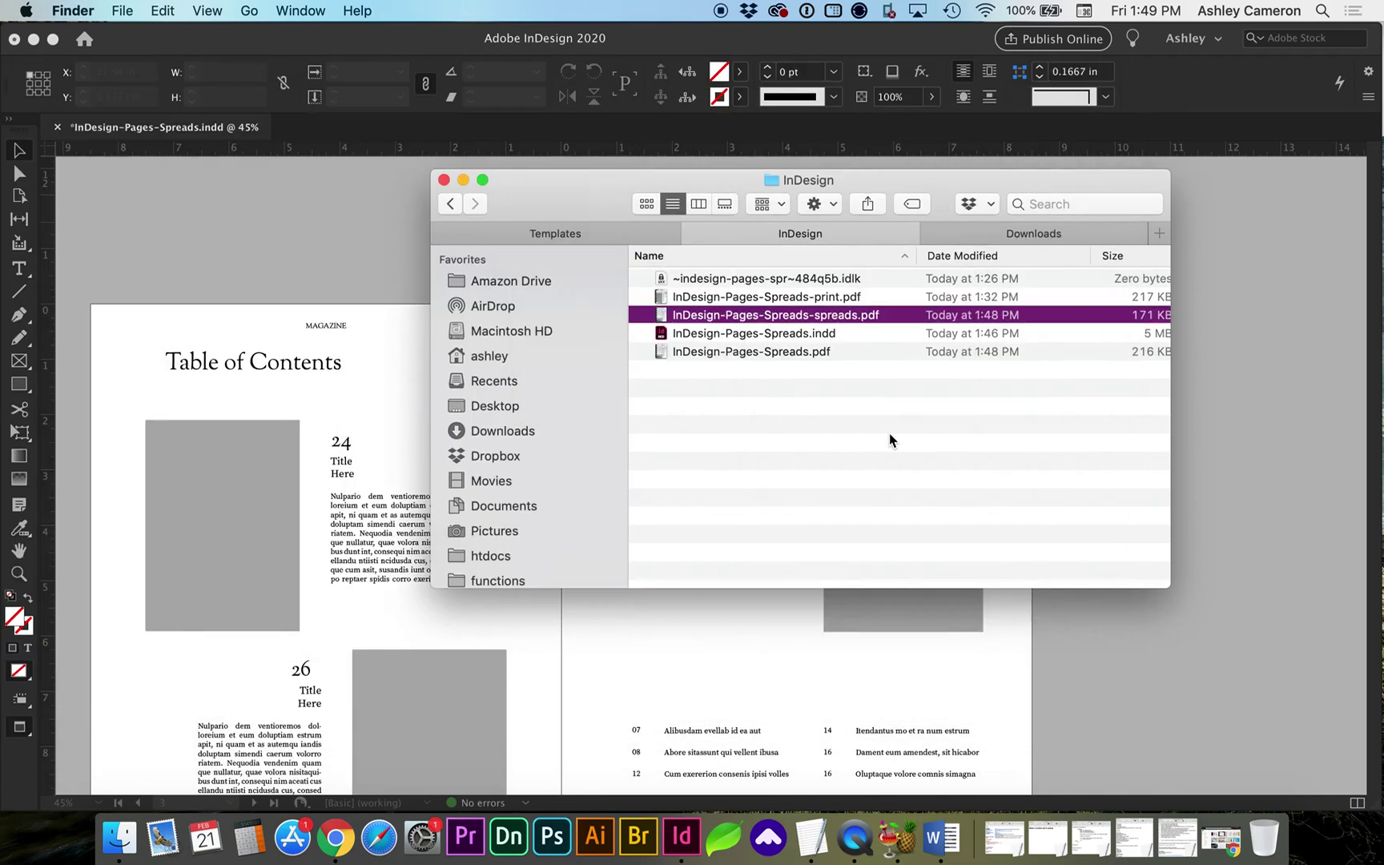
Toggle InDesign's screen modes with W, ending in Normal view with guides and bleed visible
click(403, 342)
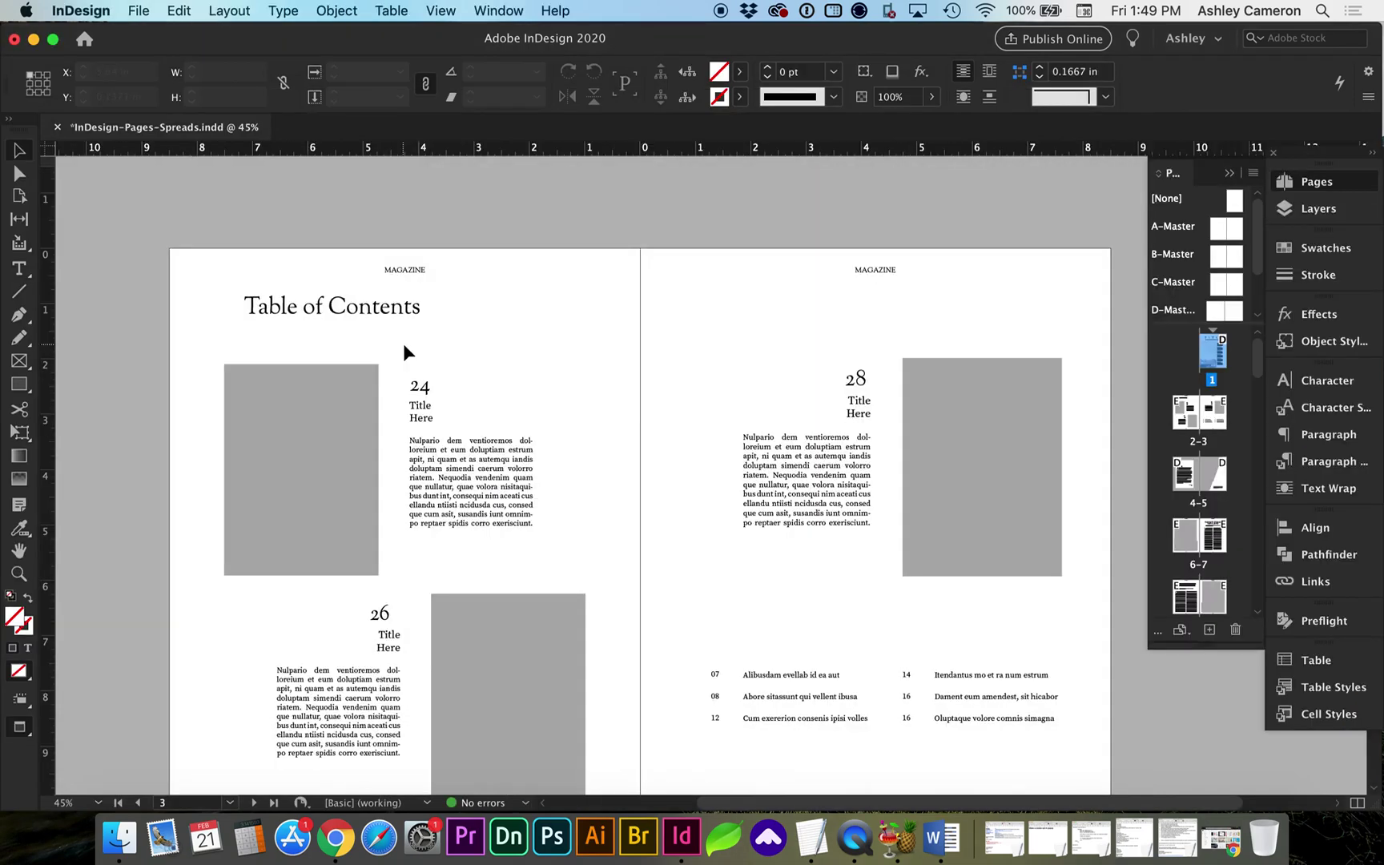
scroll(404, 343, down, 1)
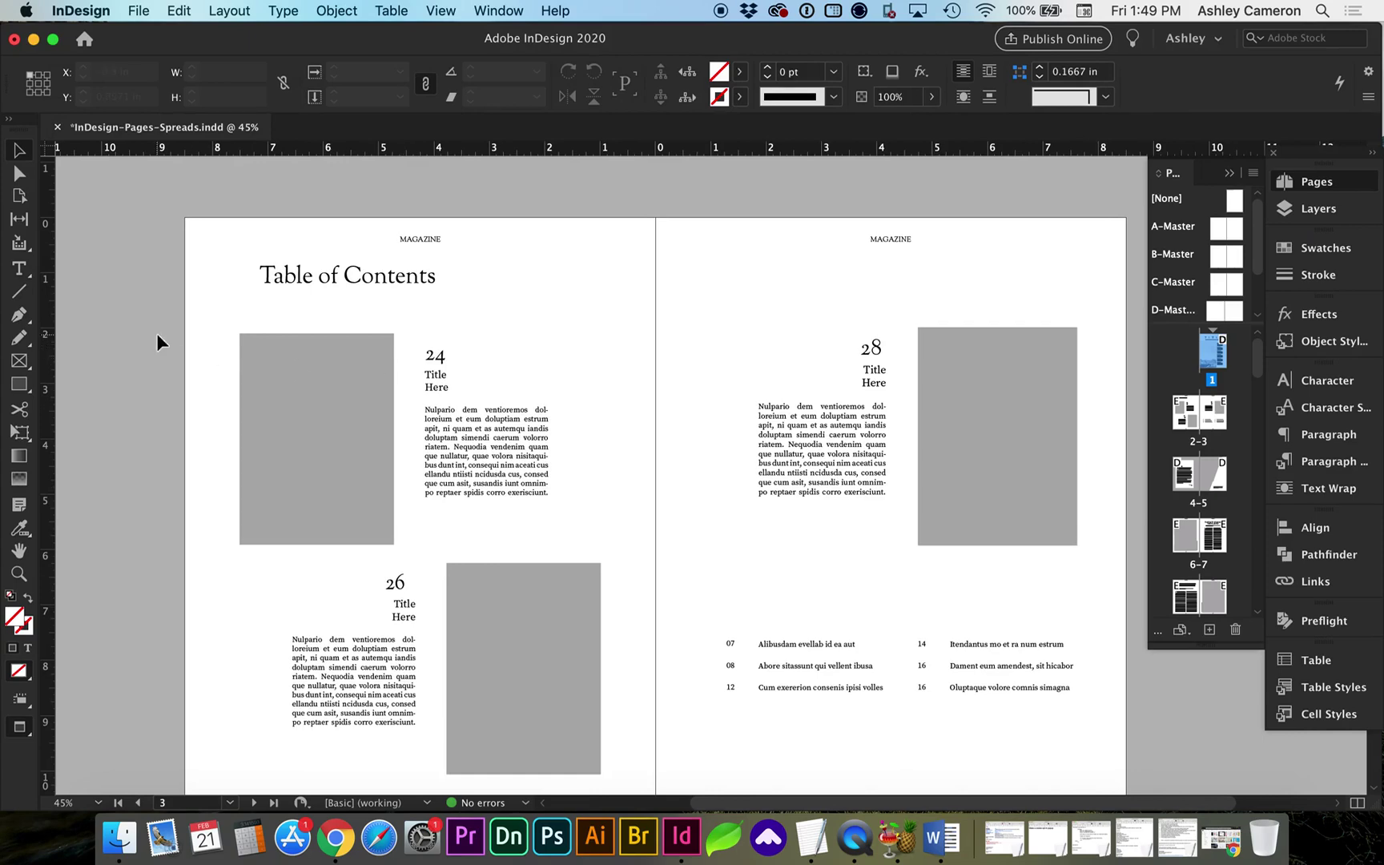
scroll(155, 333, left, 2)
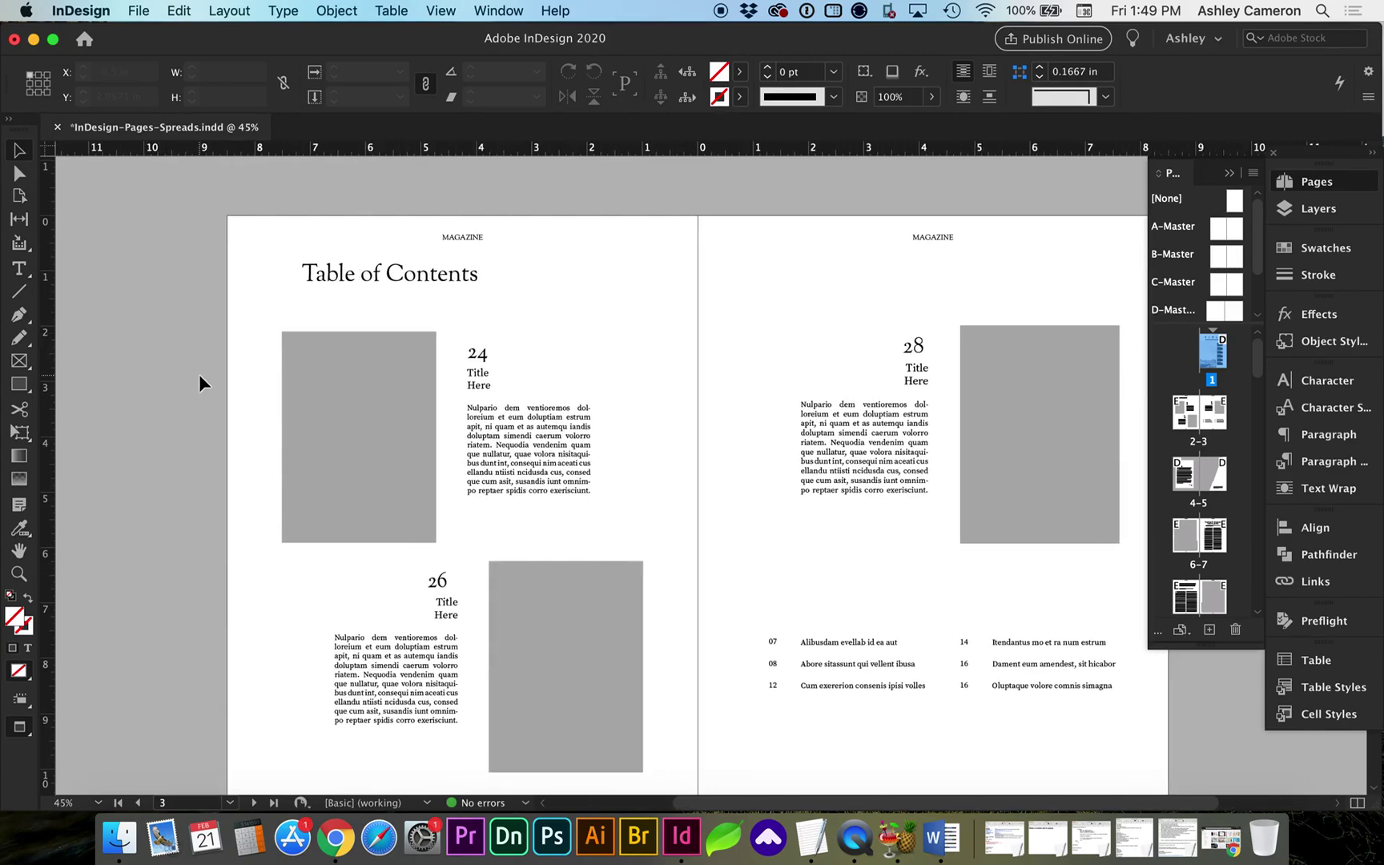
key(w)
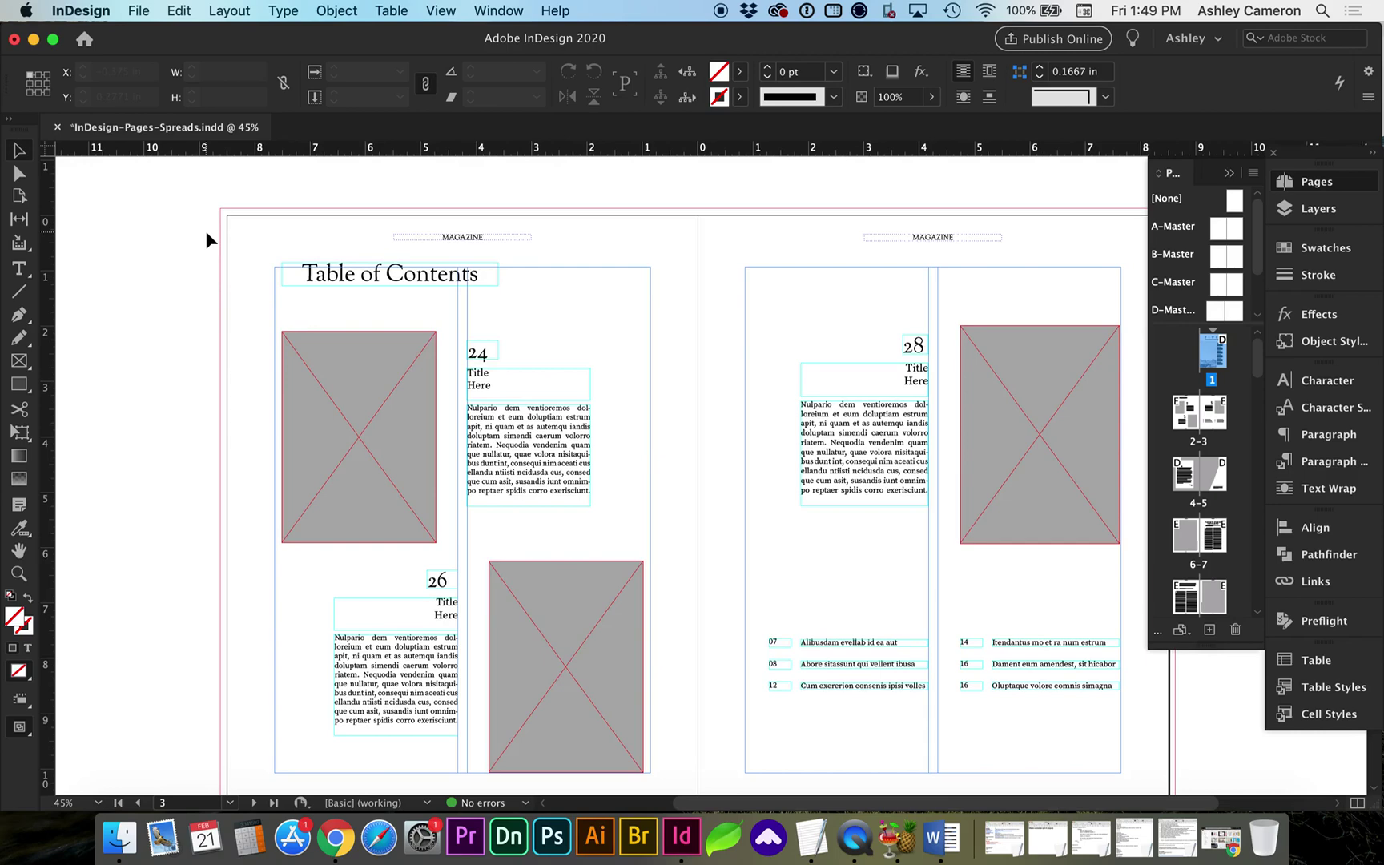
key(w)
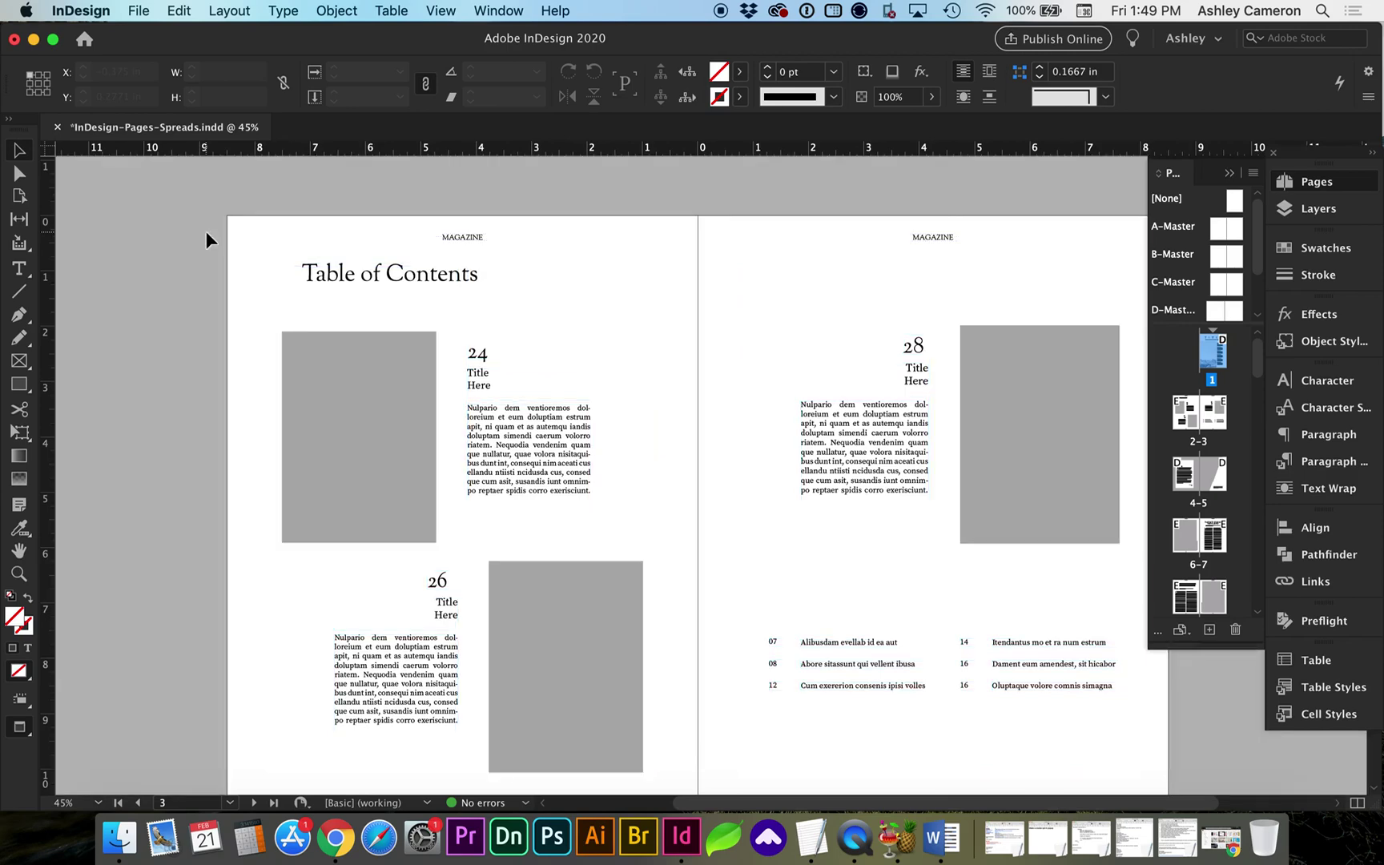
key(w)
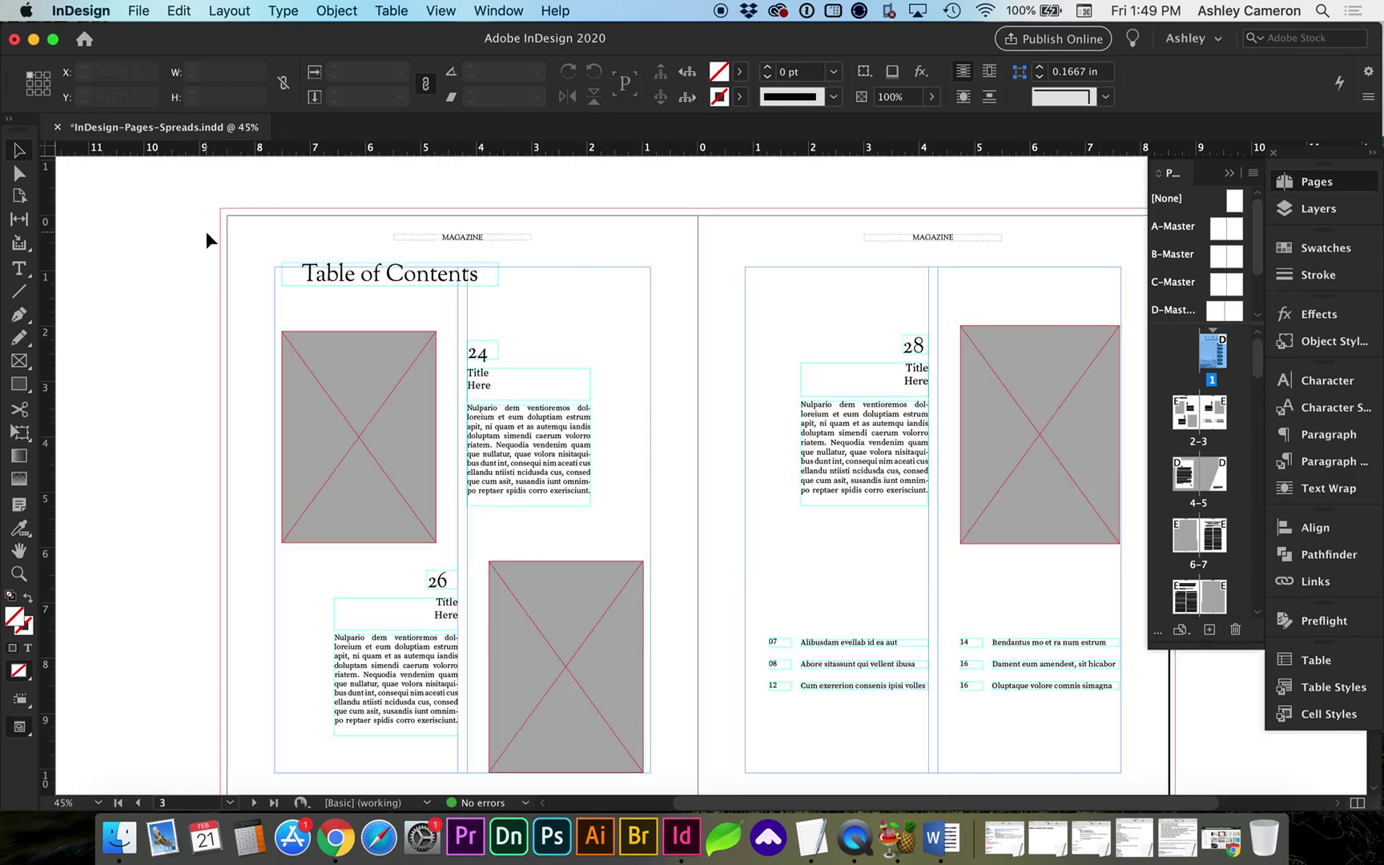
scroll(198, 292, left, 1)
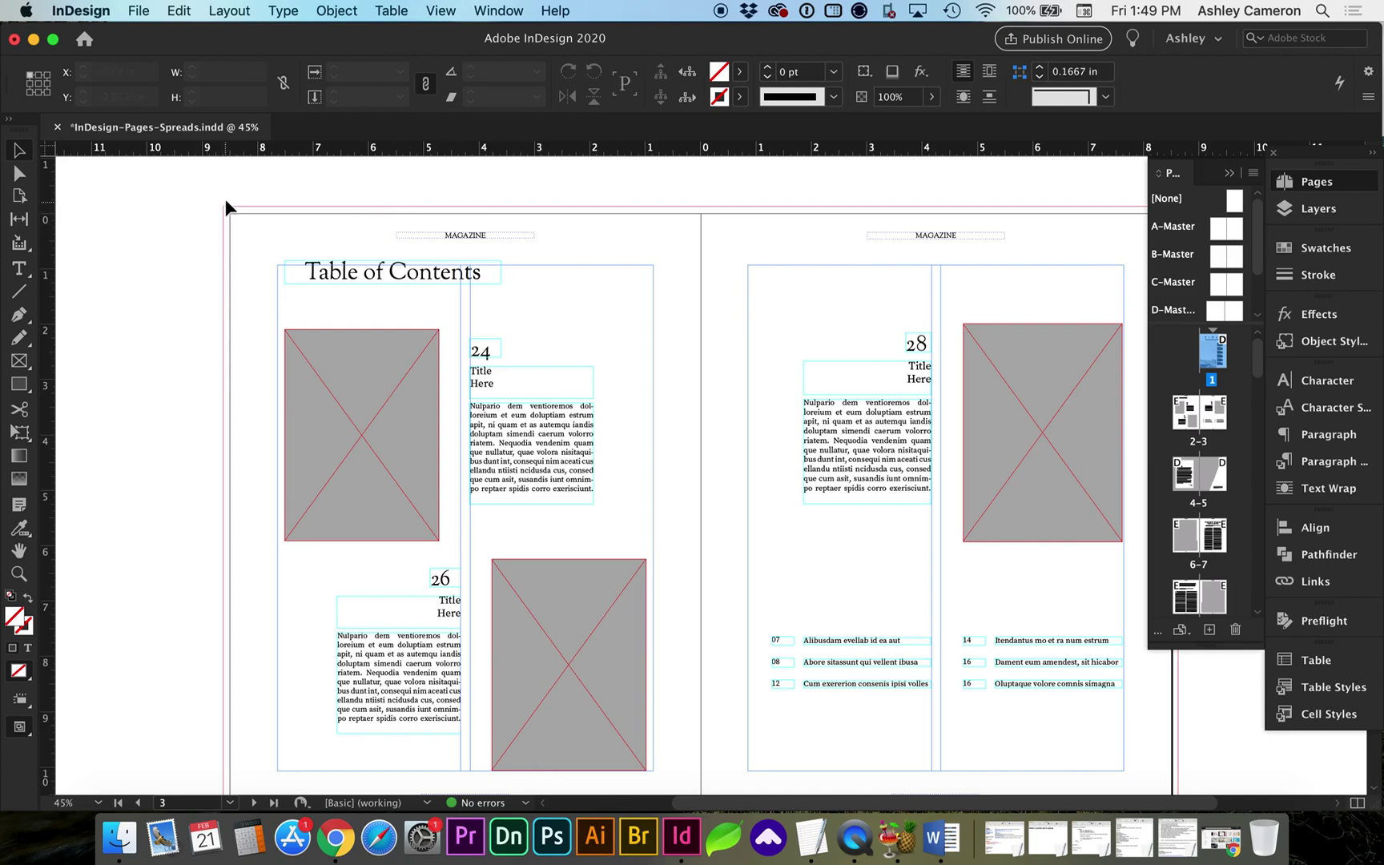
In Document Setup, set the bleed to 0.125 in on all sides
click(137, 12)
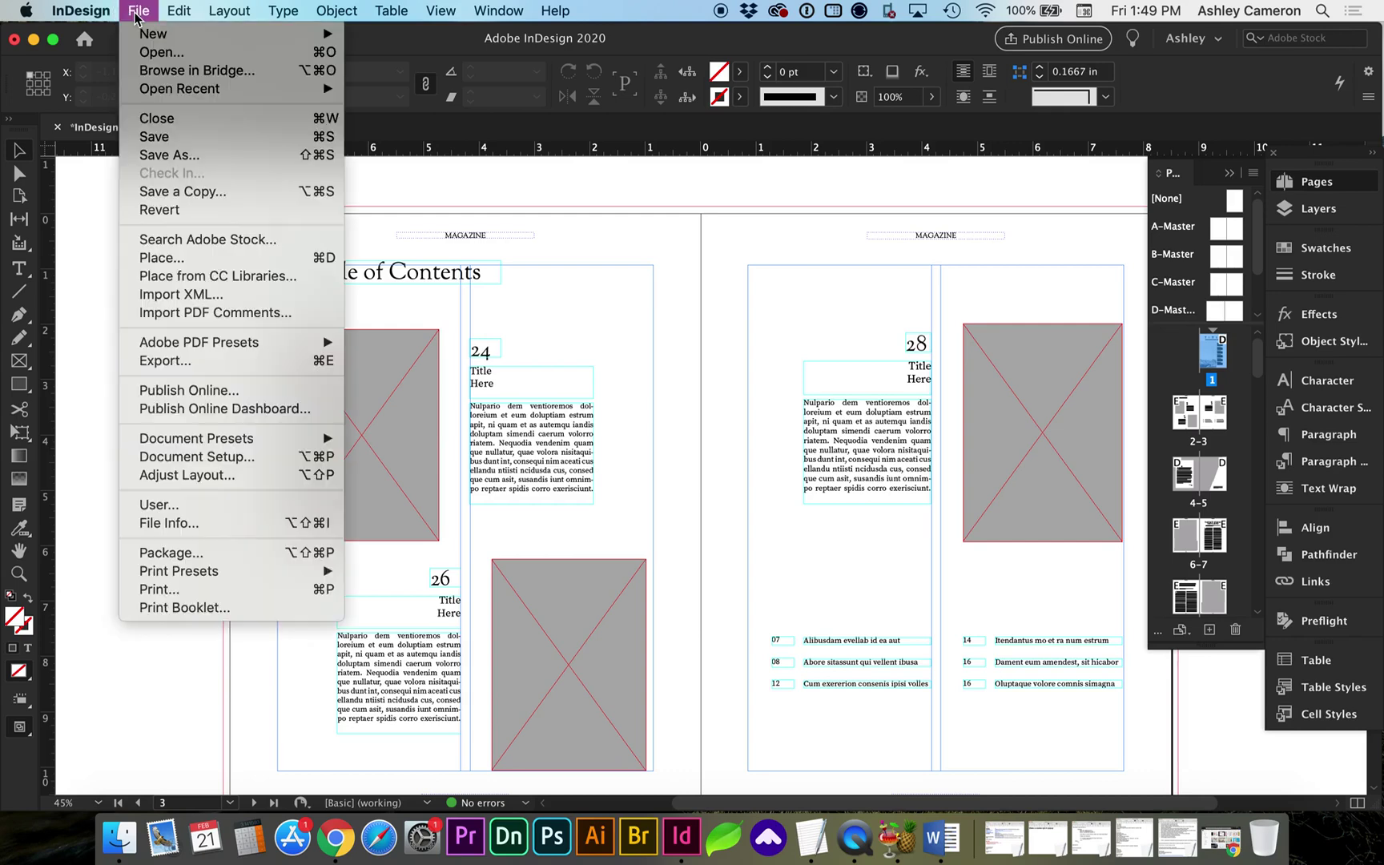
click(169, 461)
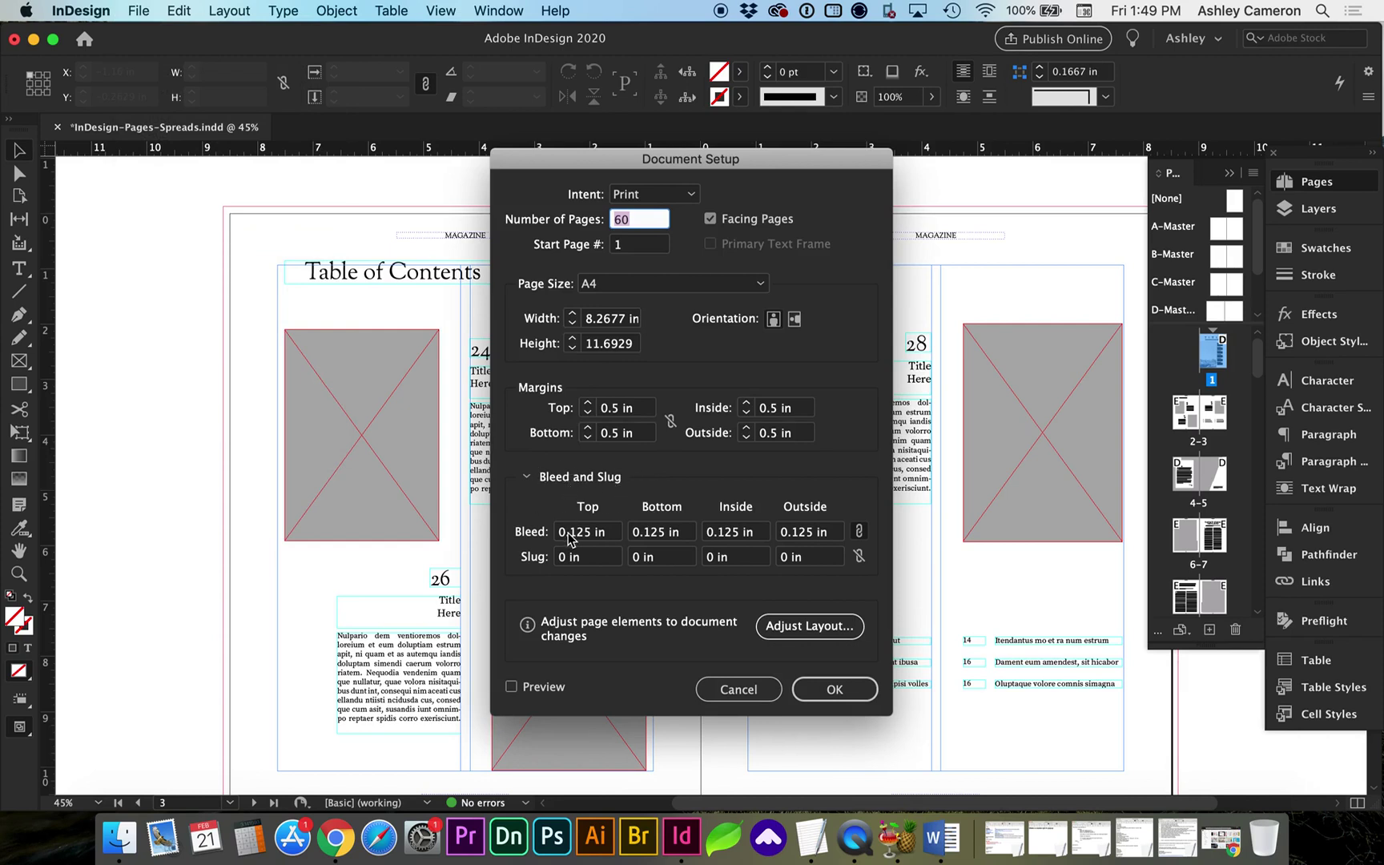
drag(568, 538, 615, 541)
text(0)
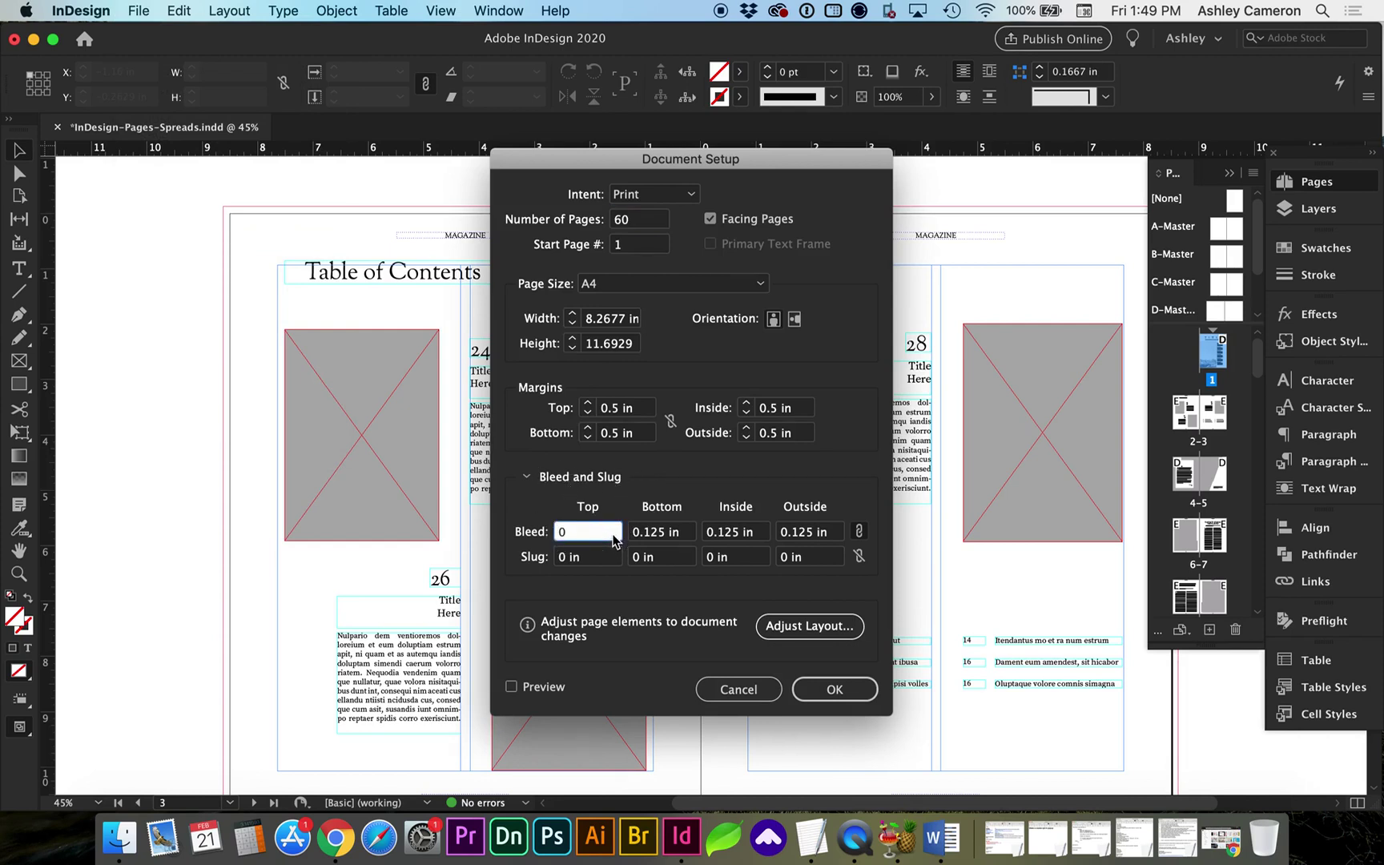
key(Tab)
double_click(599, 535)
text(0.0625)
key(Up)
Preview the bleed on the page, trying values up to 0.375 in, then stepping back down
click(541, 689)
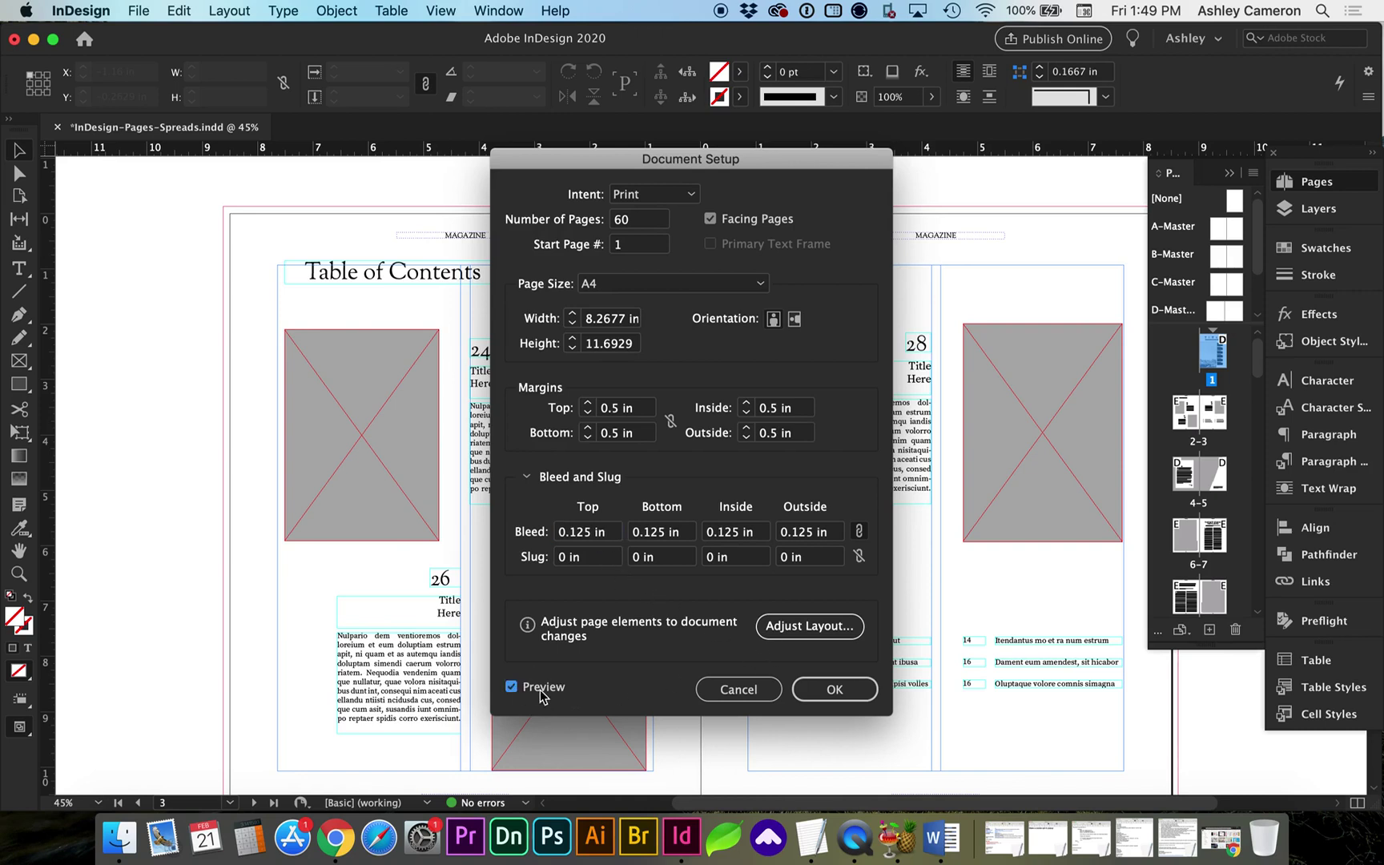
click(596, 531)
key(Up)
key(Up)
key(Up)
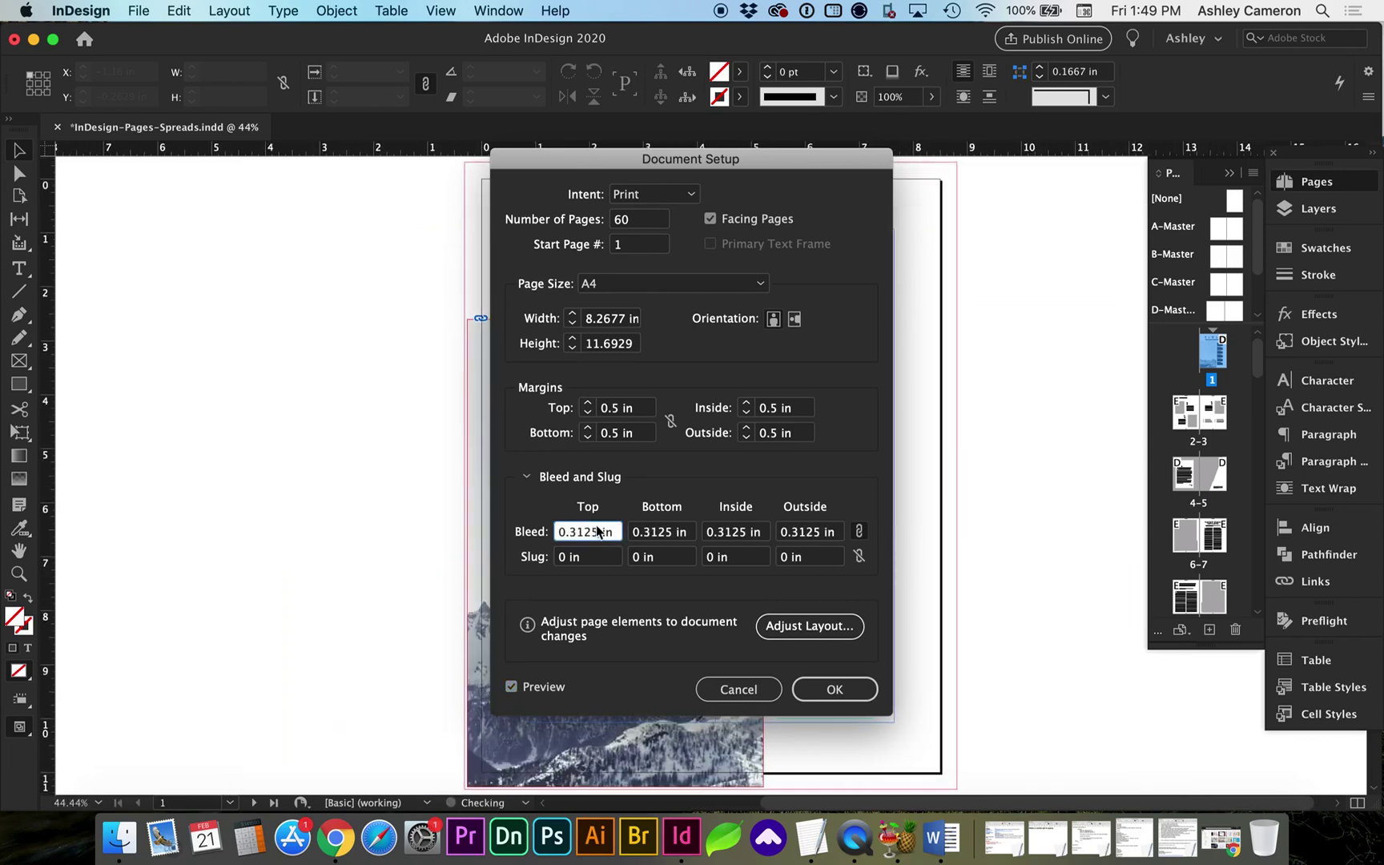
drag(624, 172, 822, 182)
key(Up)
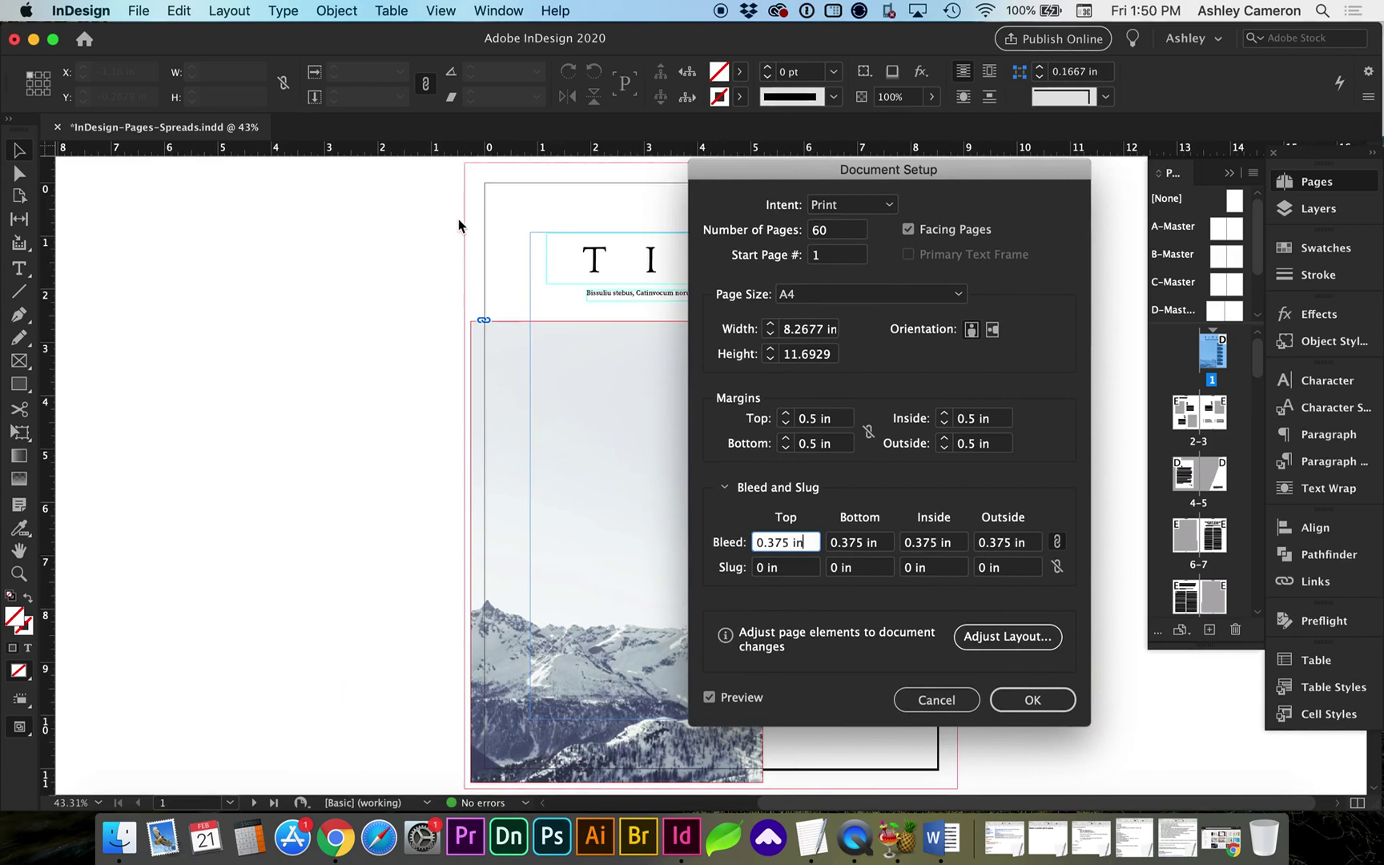
key(Down)
key(Down)
key(Down)
key(Down)
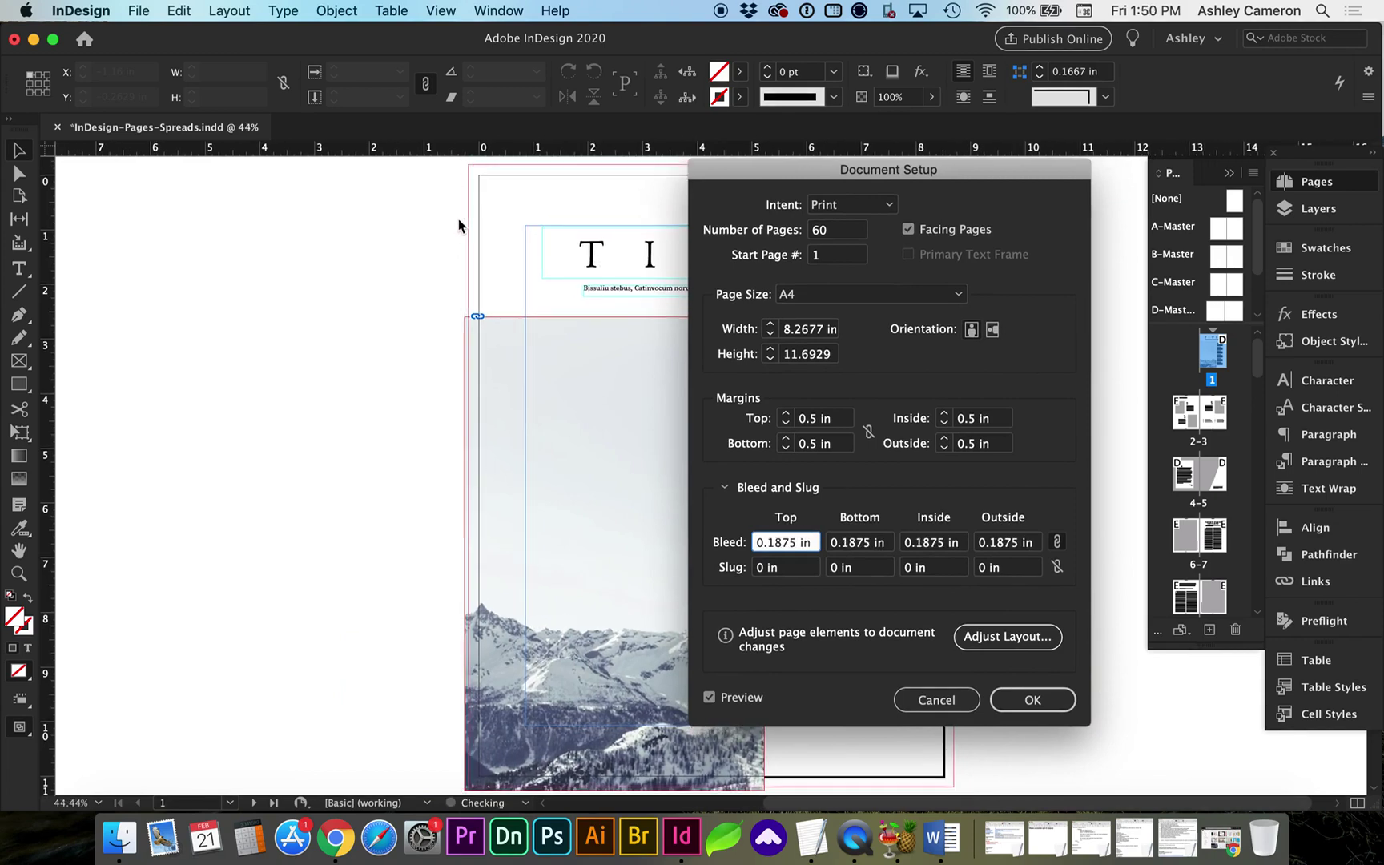
Accept the setup, then export as Adobe PDF (Print) named InDesign-Pages-Spreads-page-print.pdf
click(1016, 702)
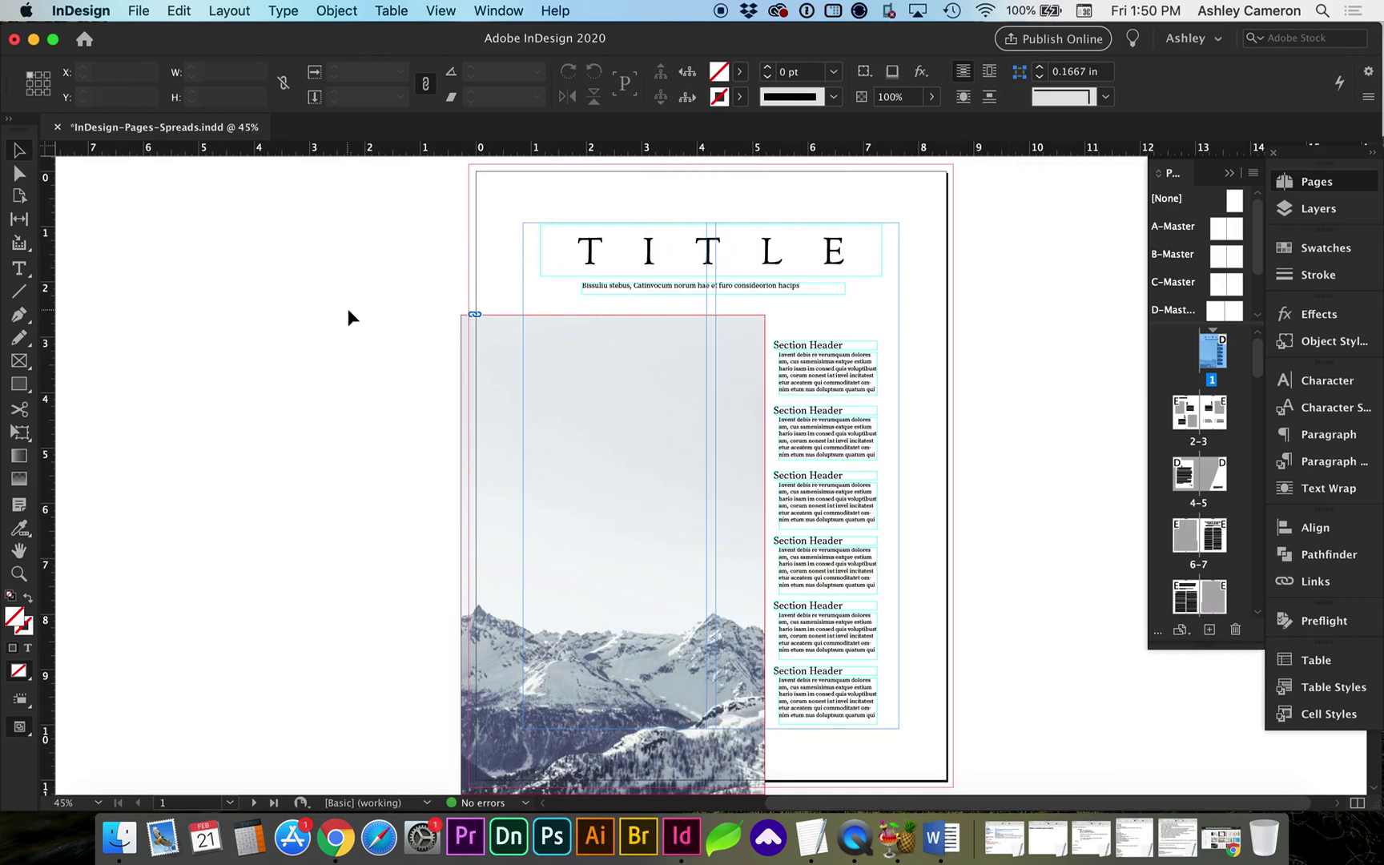
scroll(348, 316, down, 2)
click(142, 11)
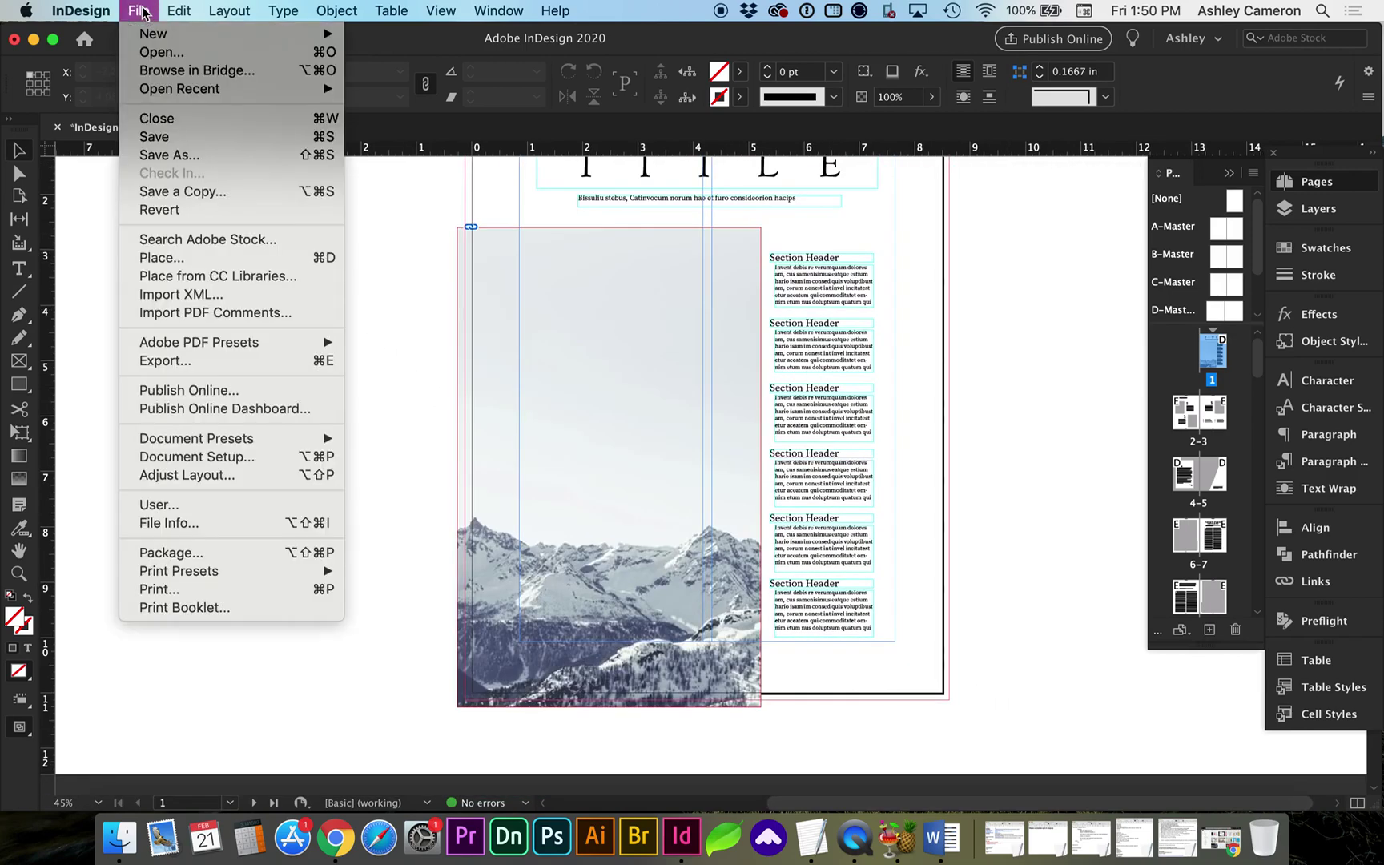
click(160, 362)
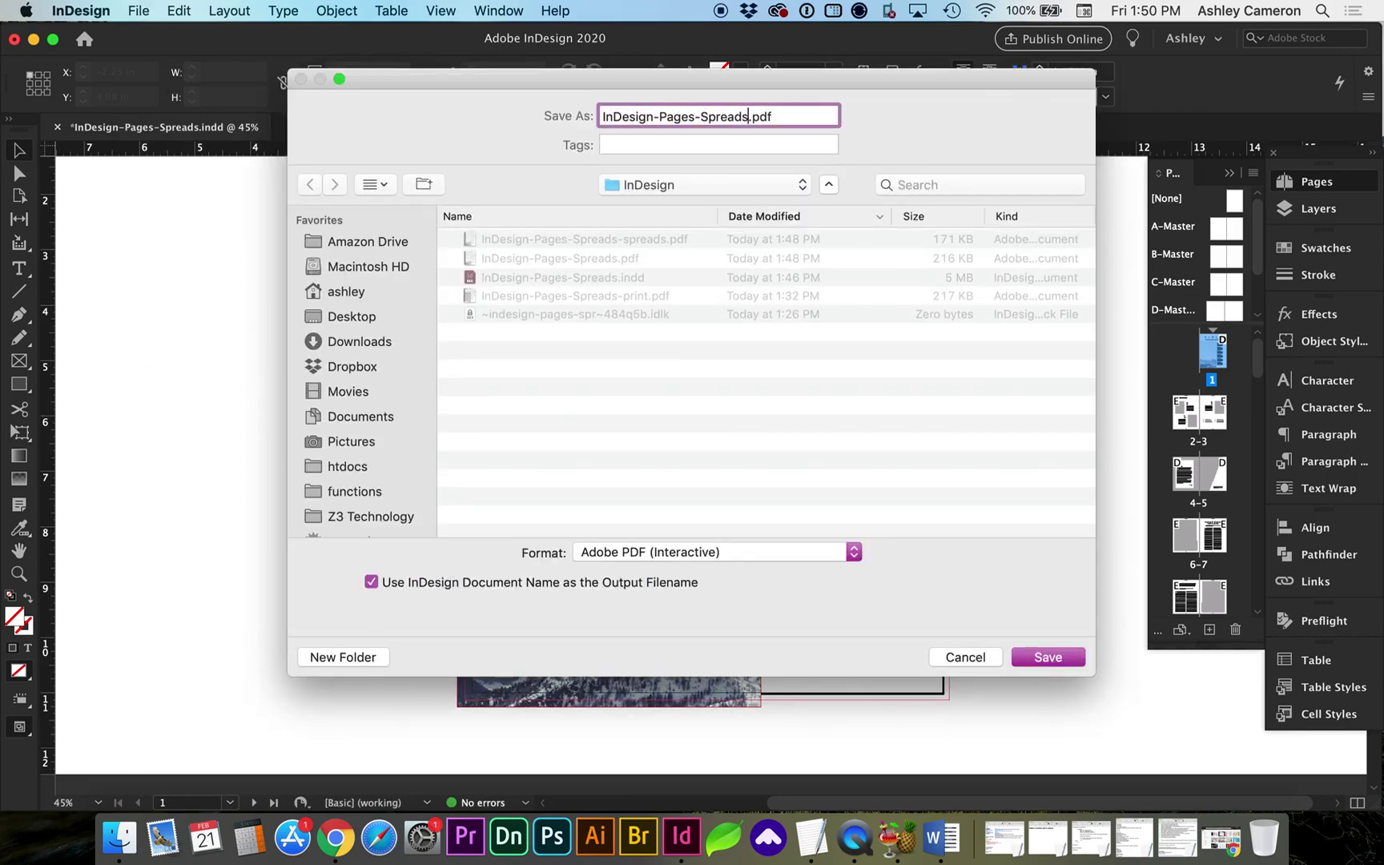
text(-print)
key(Left)
key(Left)
key(Left)
key(Left)
text(page-)
click(737, 550)
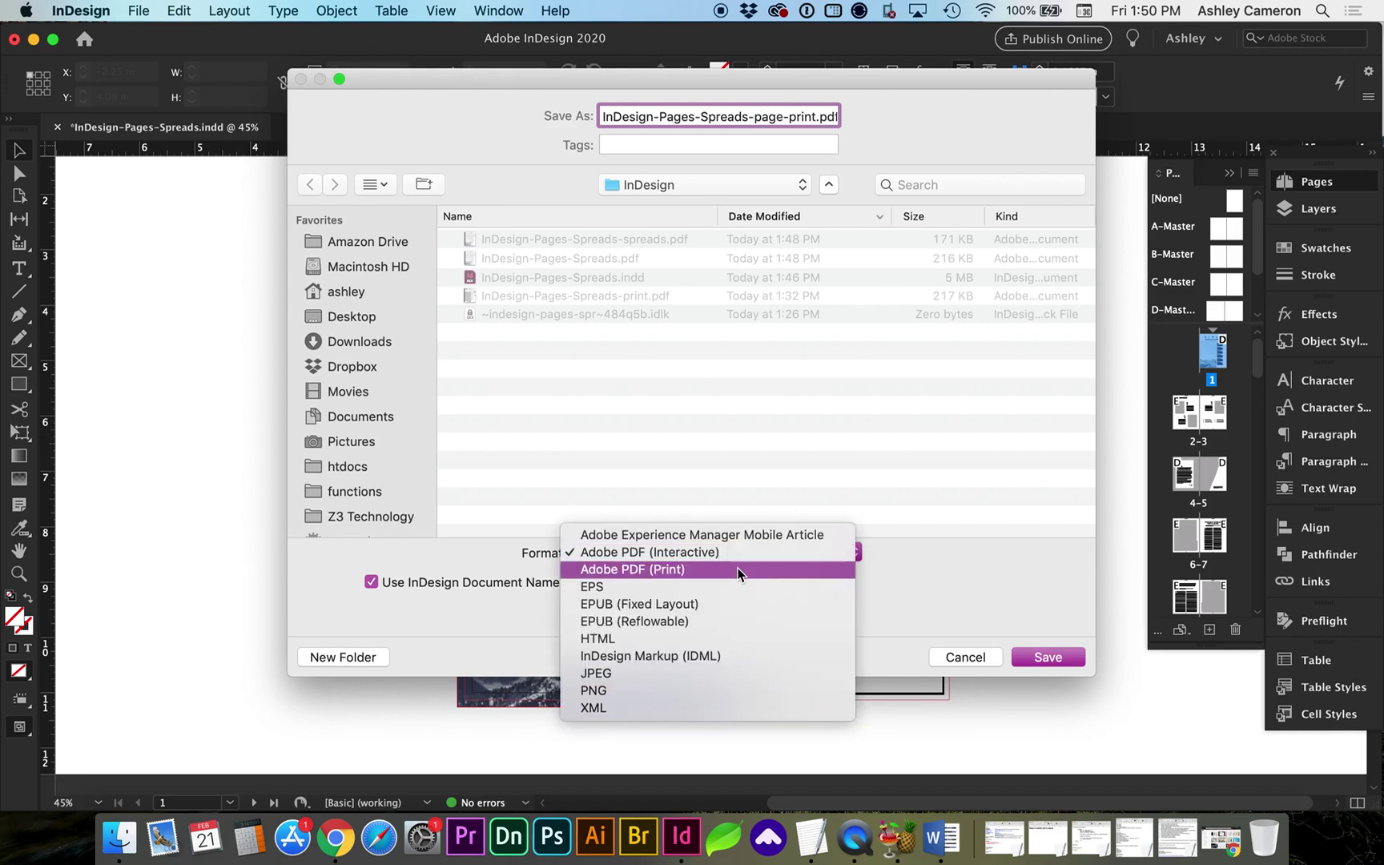
click(738, 570)
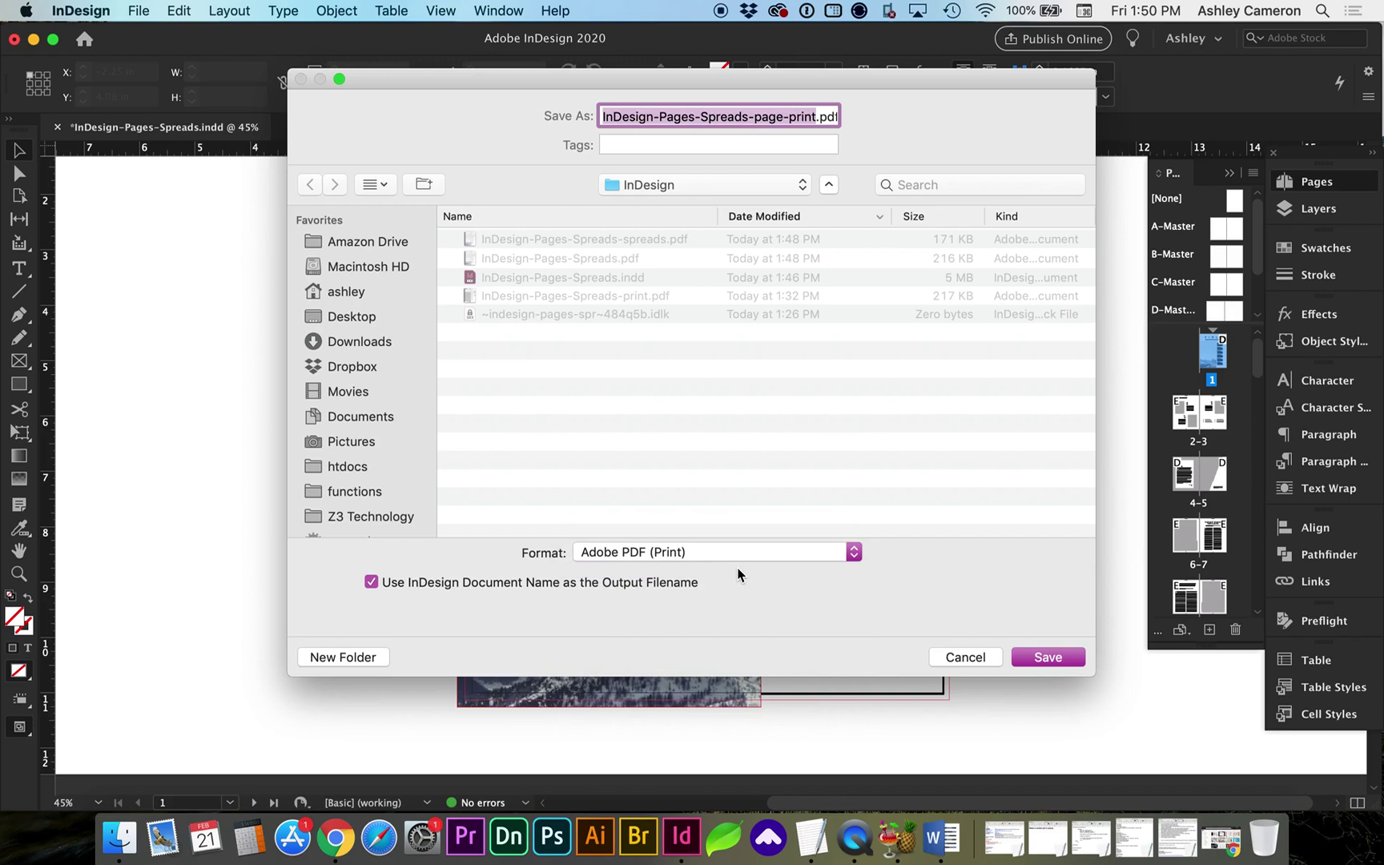
click(1045, 657)
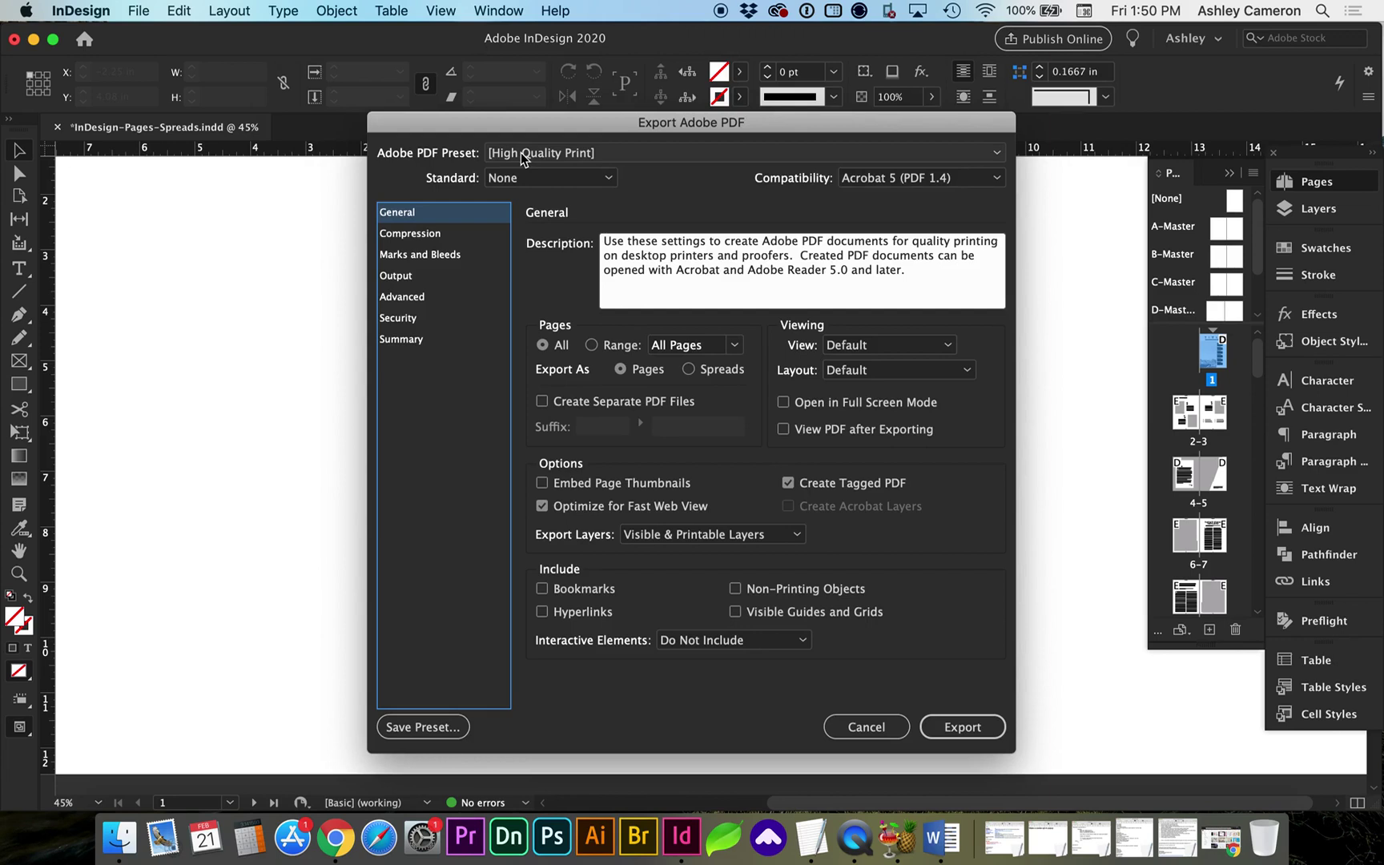
Keep the [High Quality Print] preset and turn on Use Document Bleed Settings
click(455, 234)
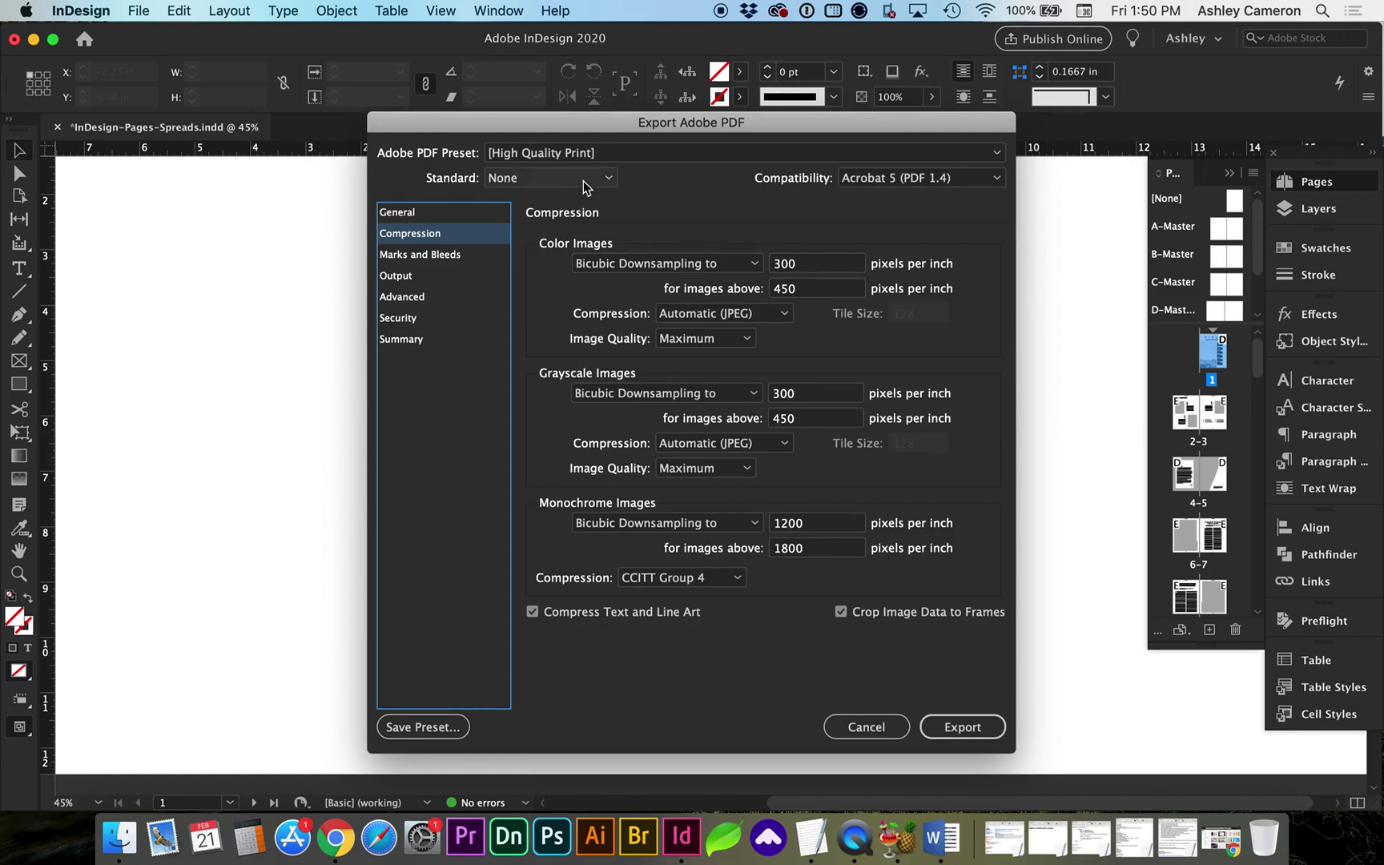
click(568, 153)
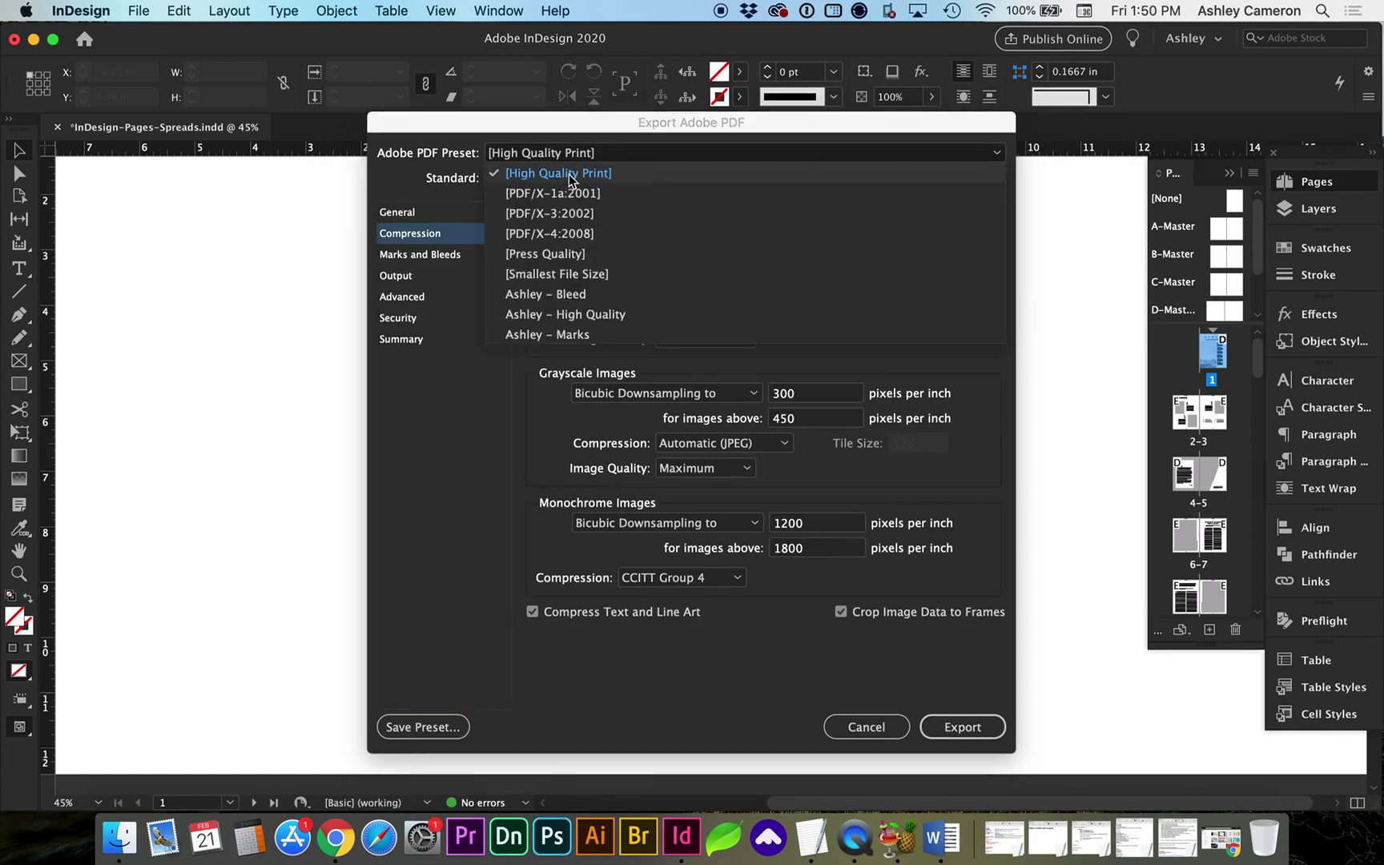
click(572, 174)
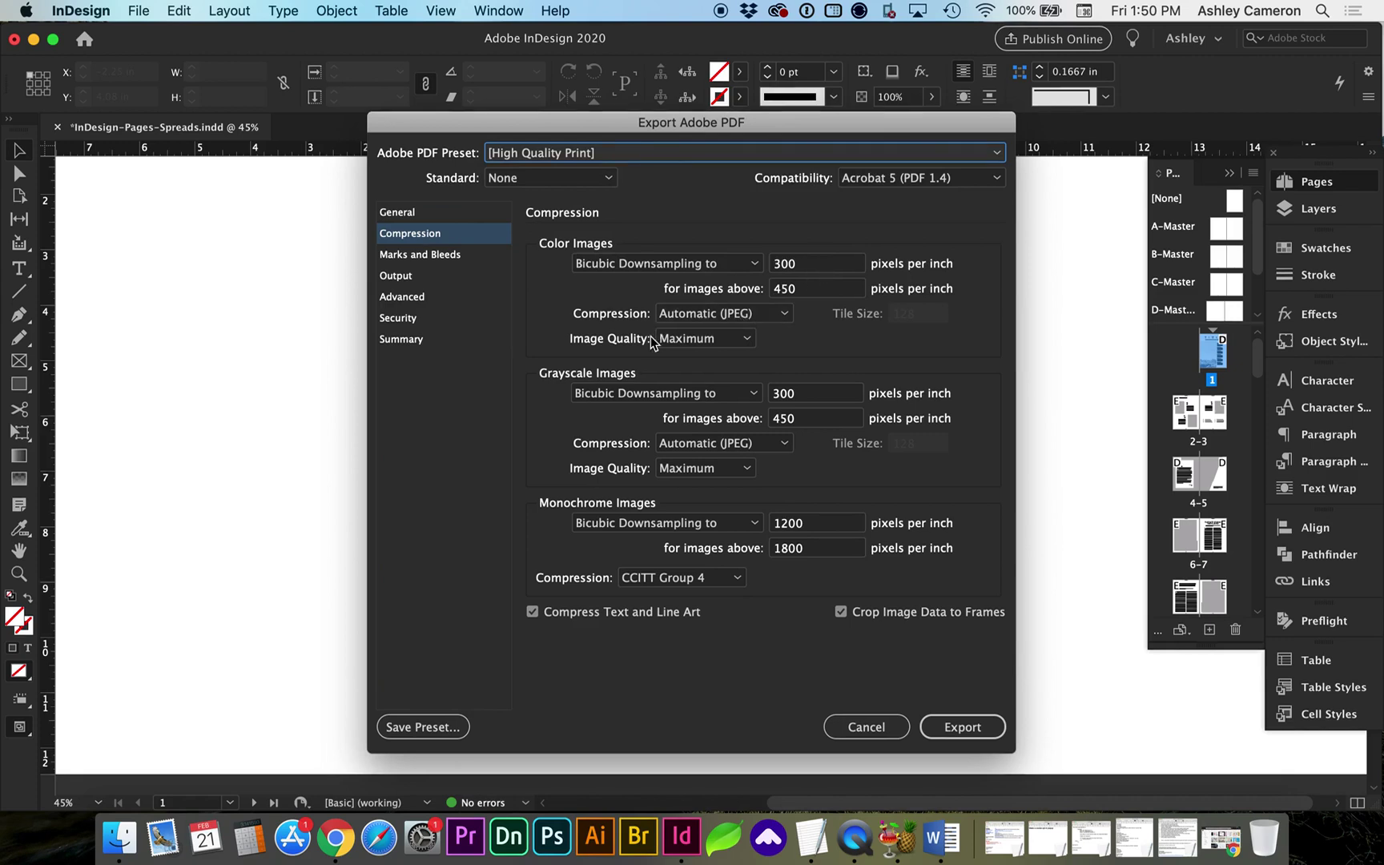
click(469, 254)
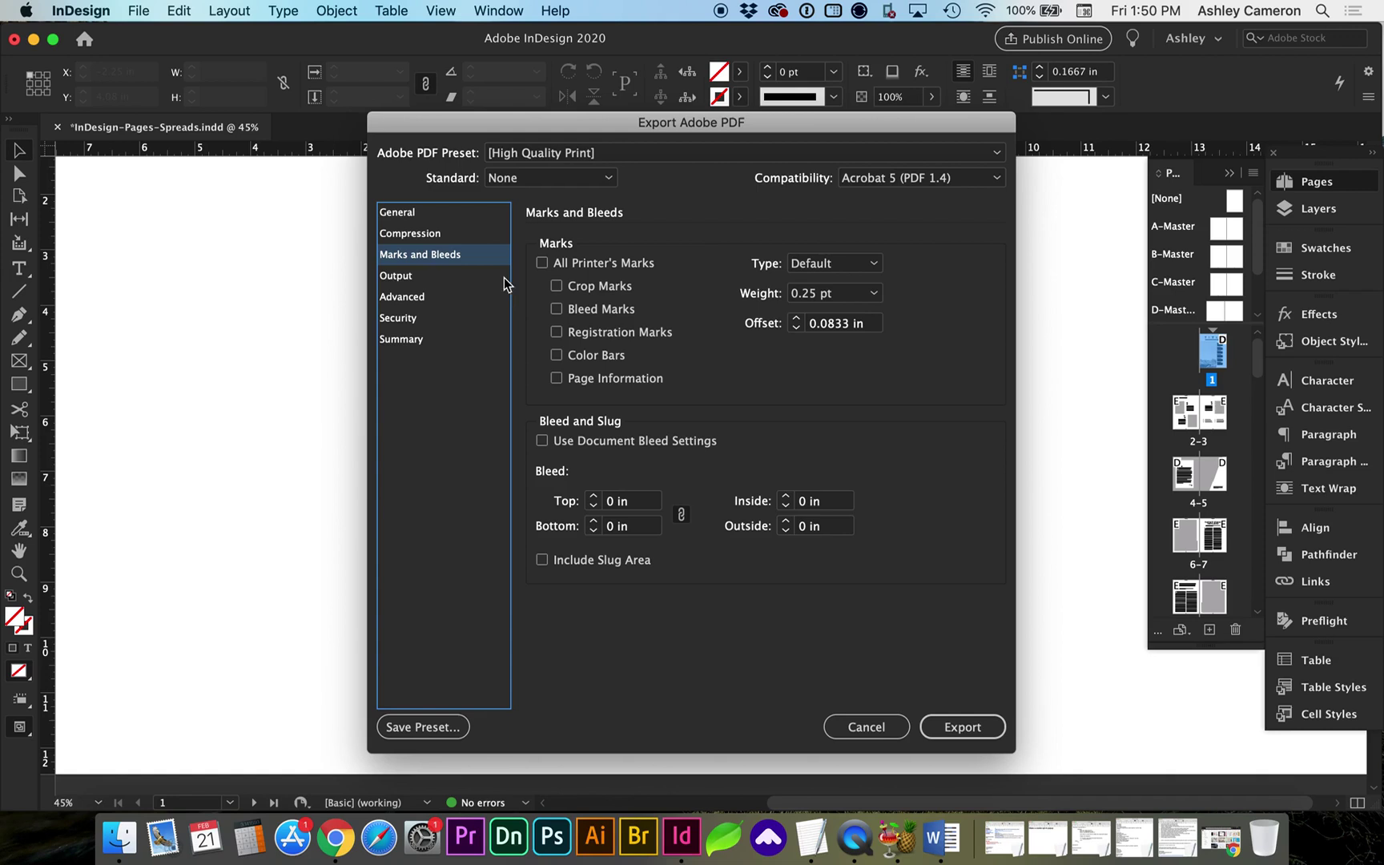
click(542, 441)
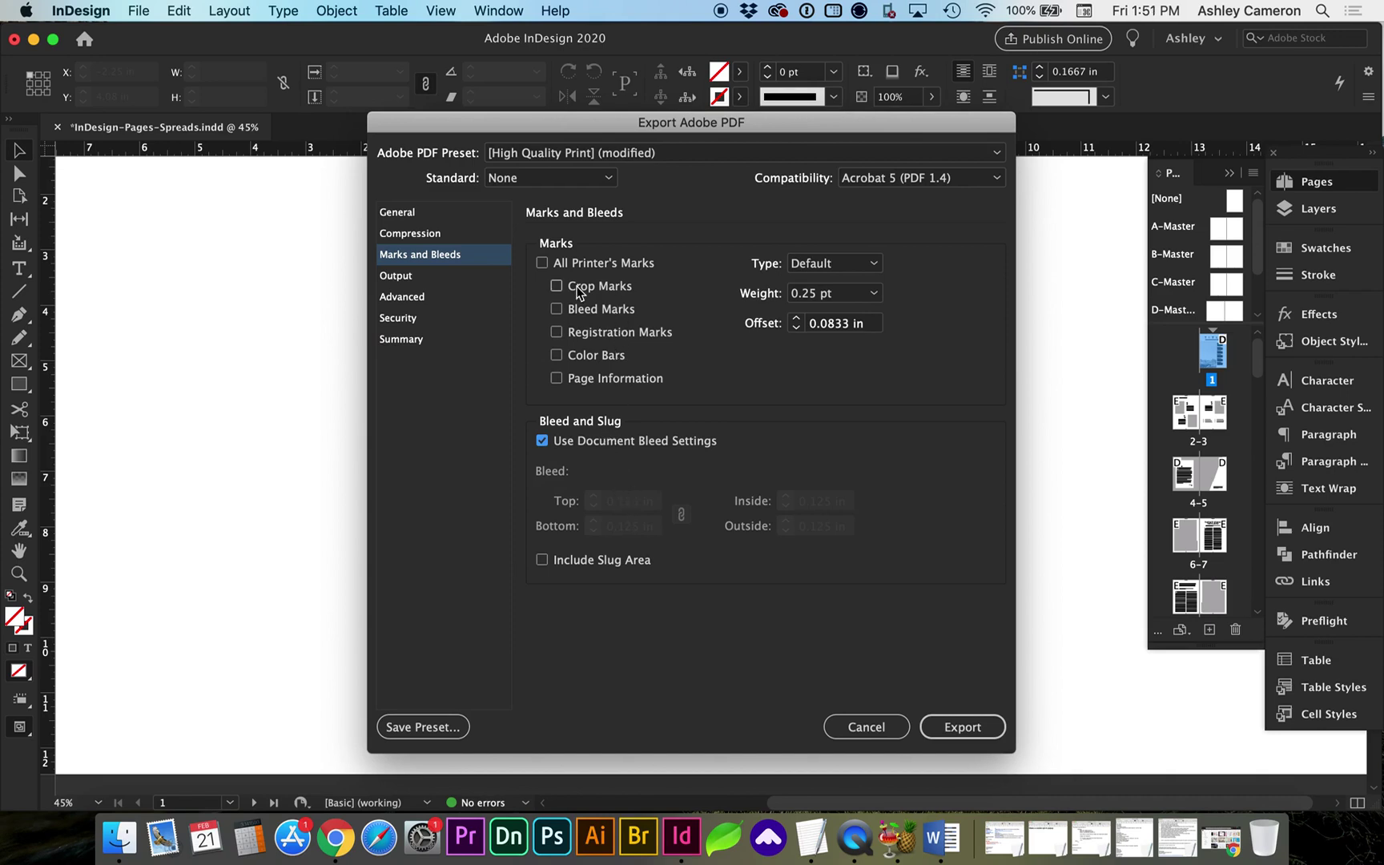
Enable only crop marks among printer's marks and export the print PDF
click(626, 293)
click(544, 263)
click(544, 264)
click(544, 263)
click(542, 264)
click(556, 286)
click(941, 721)
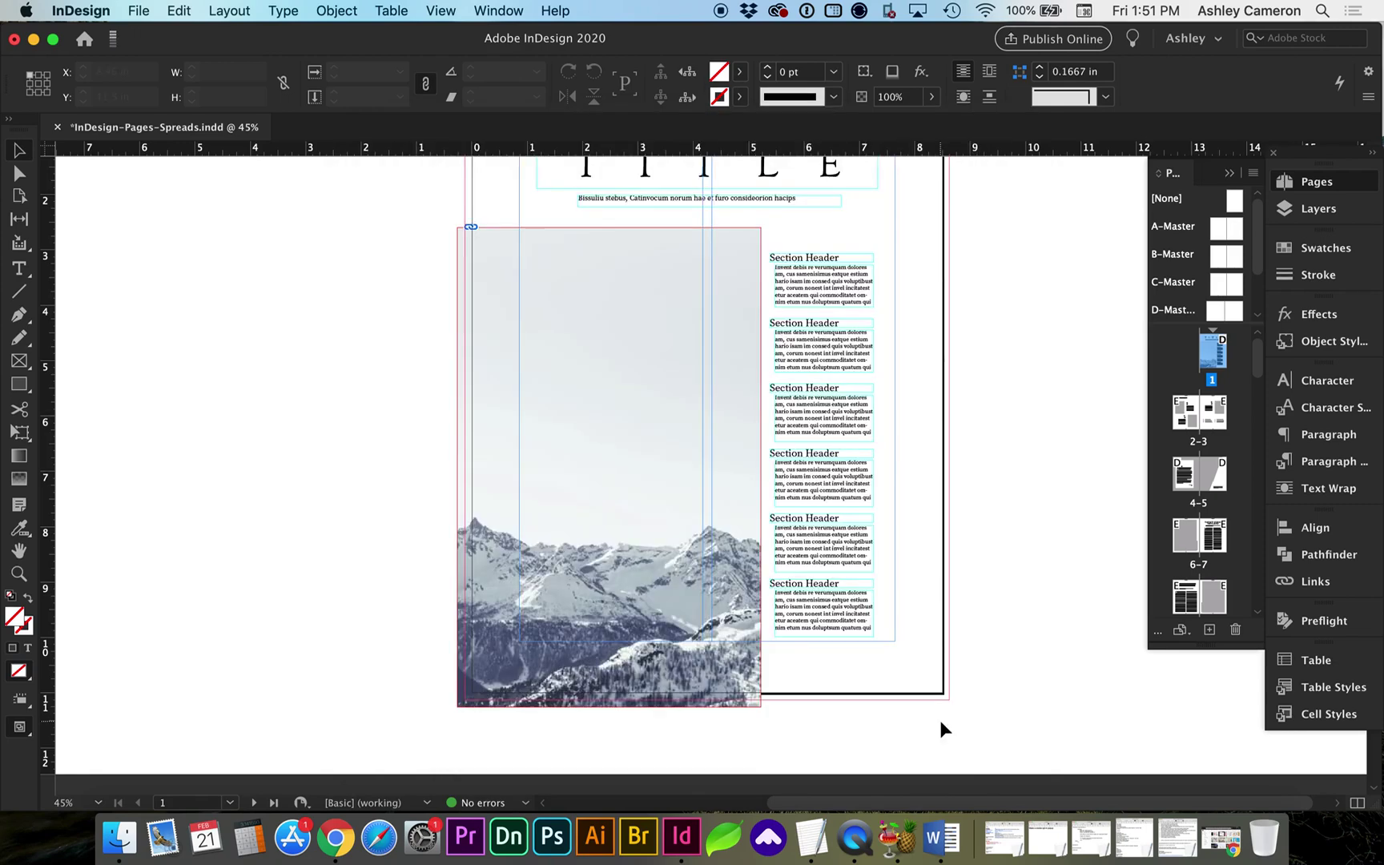
Quick Look the page-print PDF and browse its Table of Contents, page 28 and Hello & Welcome pages
click(113, 839)
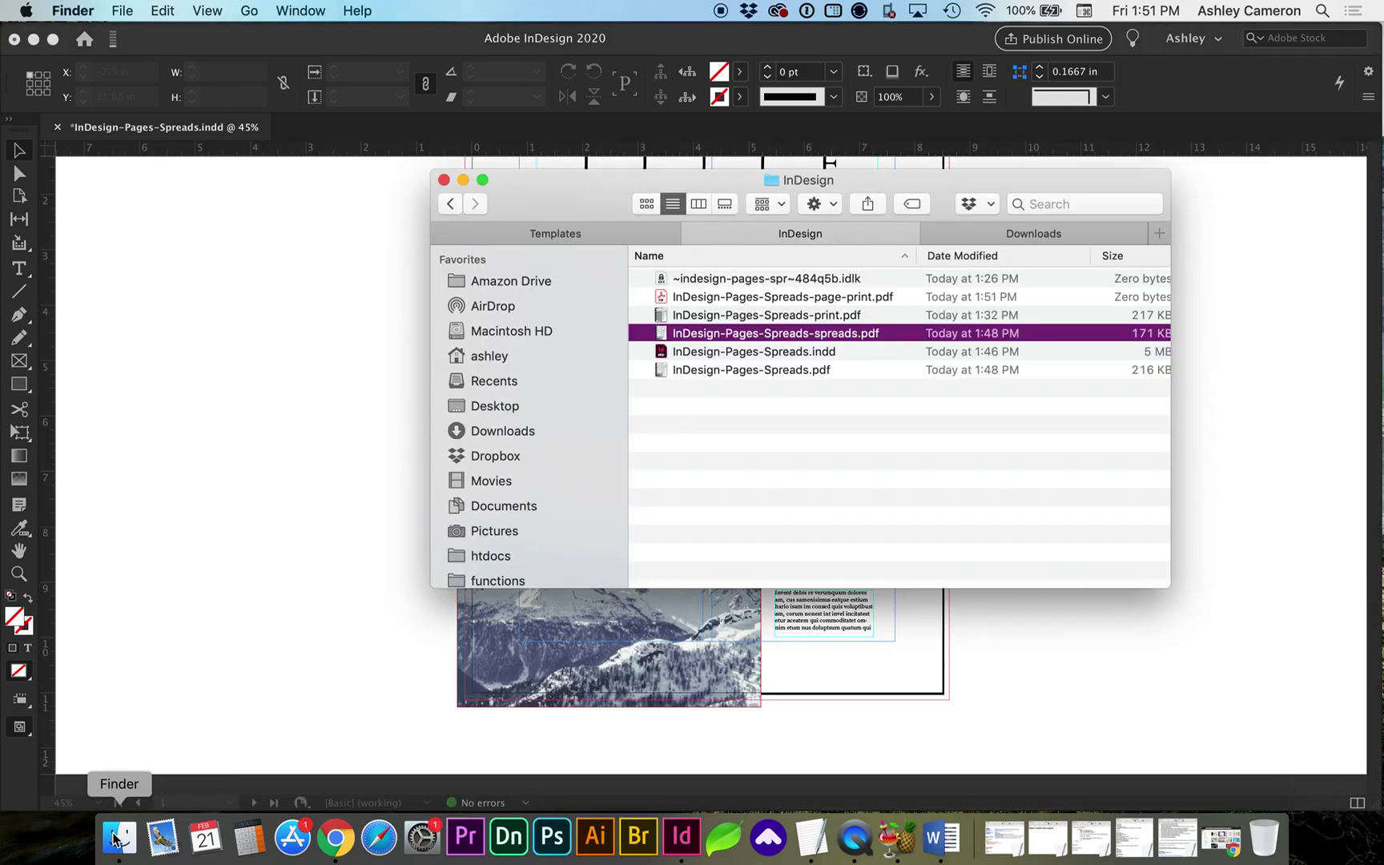
click(767, 298)
key(space)
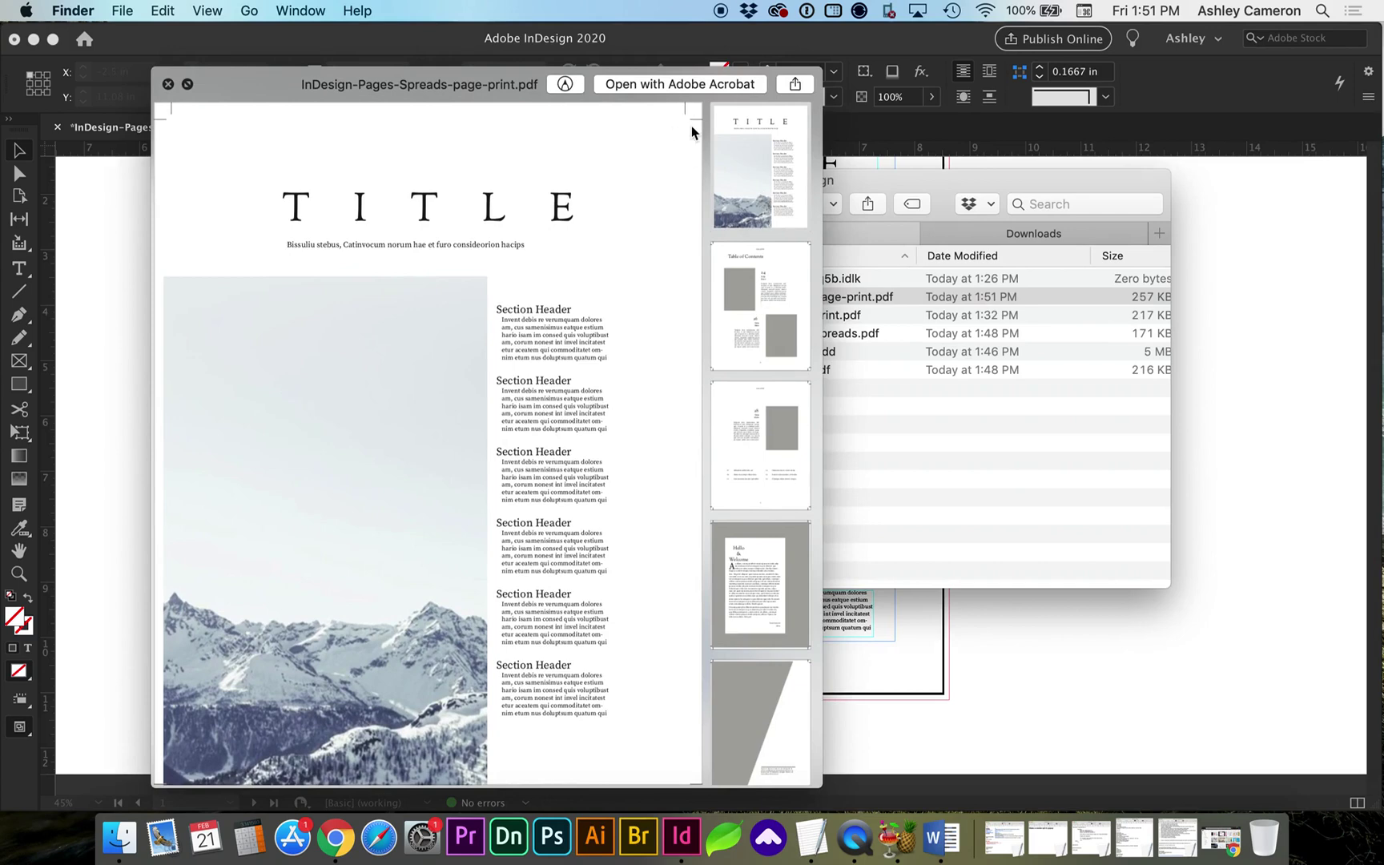
click(736, 286)
click(738, 438)
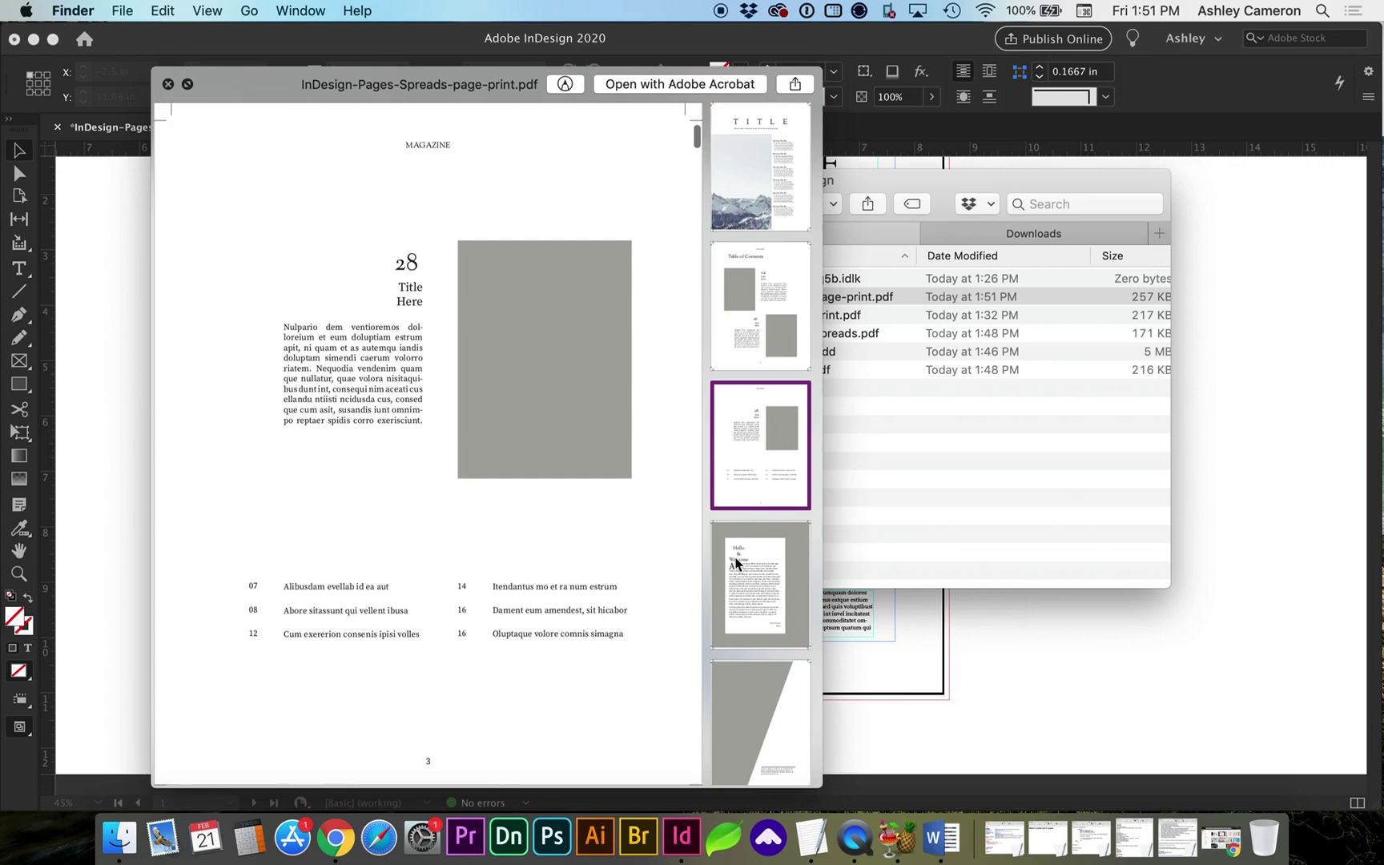
click(736, 579)
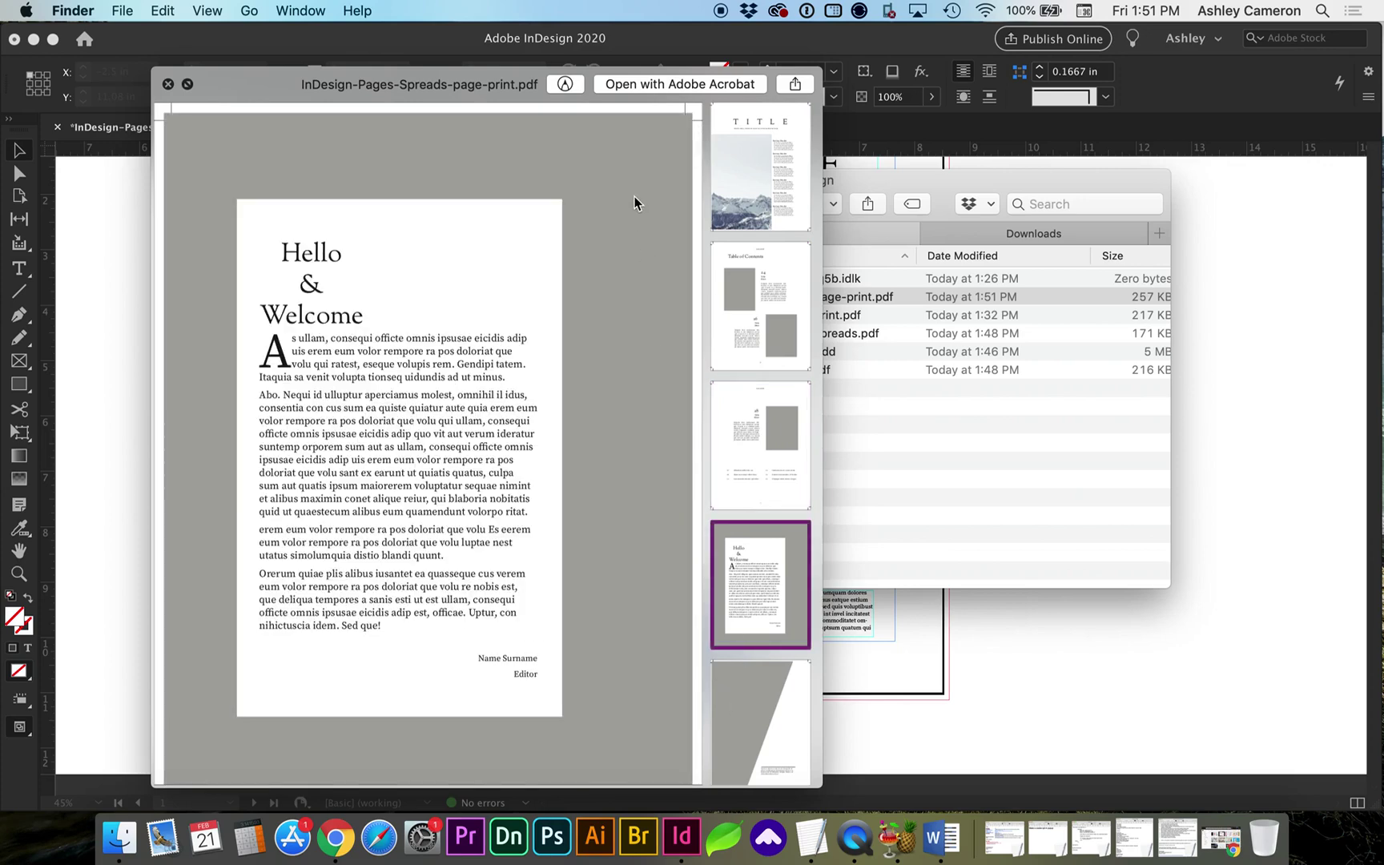
Inspect the Table of Contents page up close, then close the preview
scroll(687, 128, up, 3)
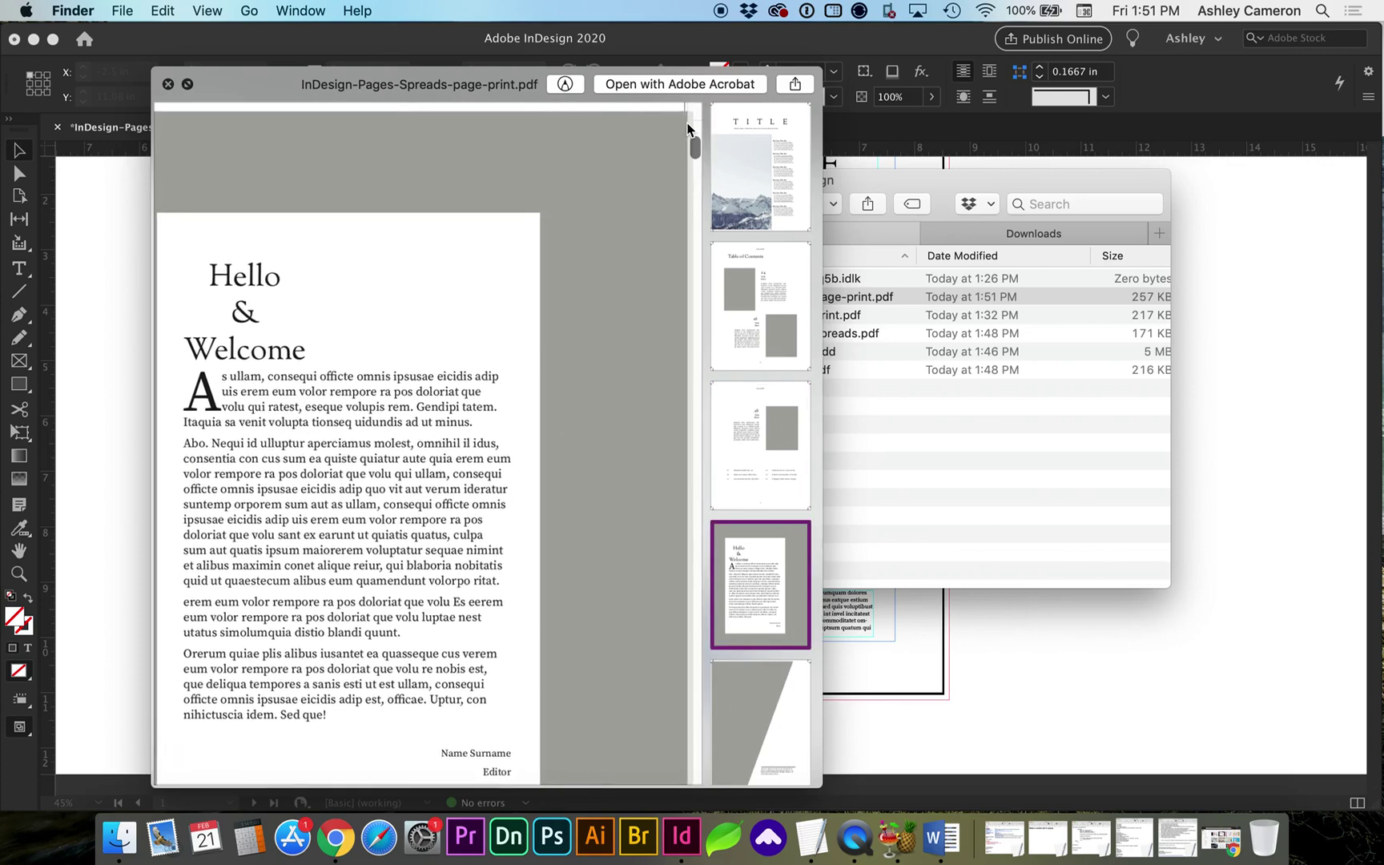
scroll(688, 128, up, 5)
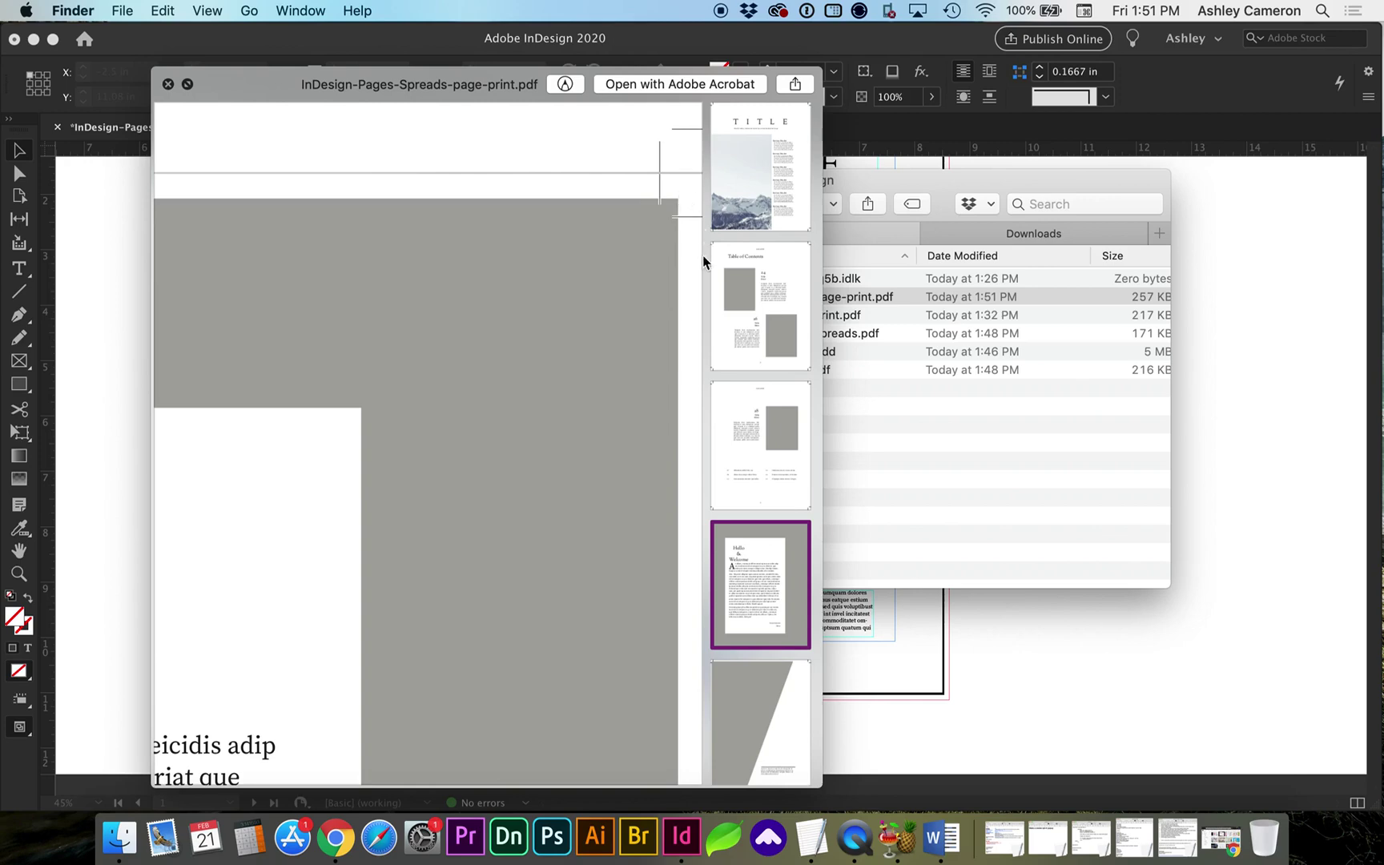
click(772, 305)
scroll(637, 334, left, 3)
scroll(637, 334, down, 2)
scroll(637, 334, down, 4)
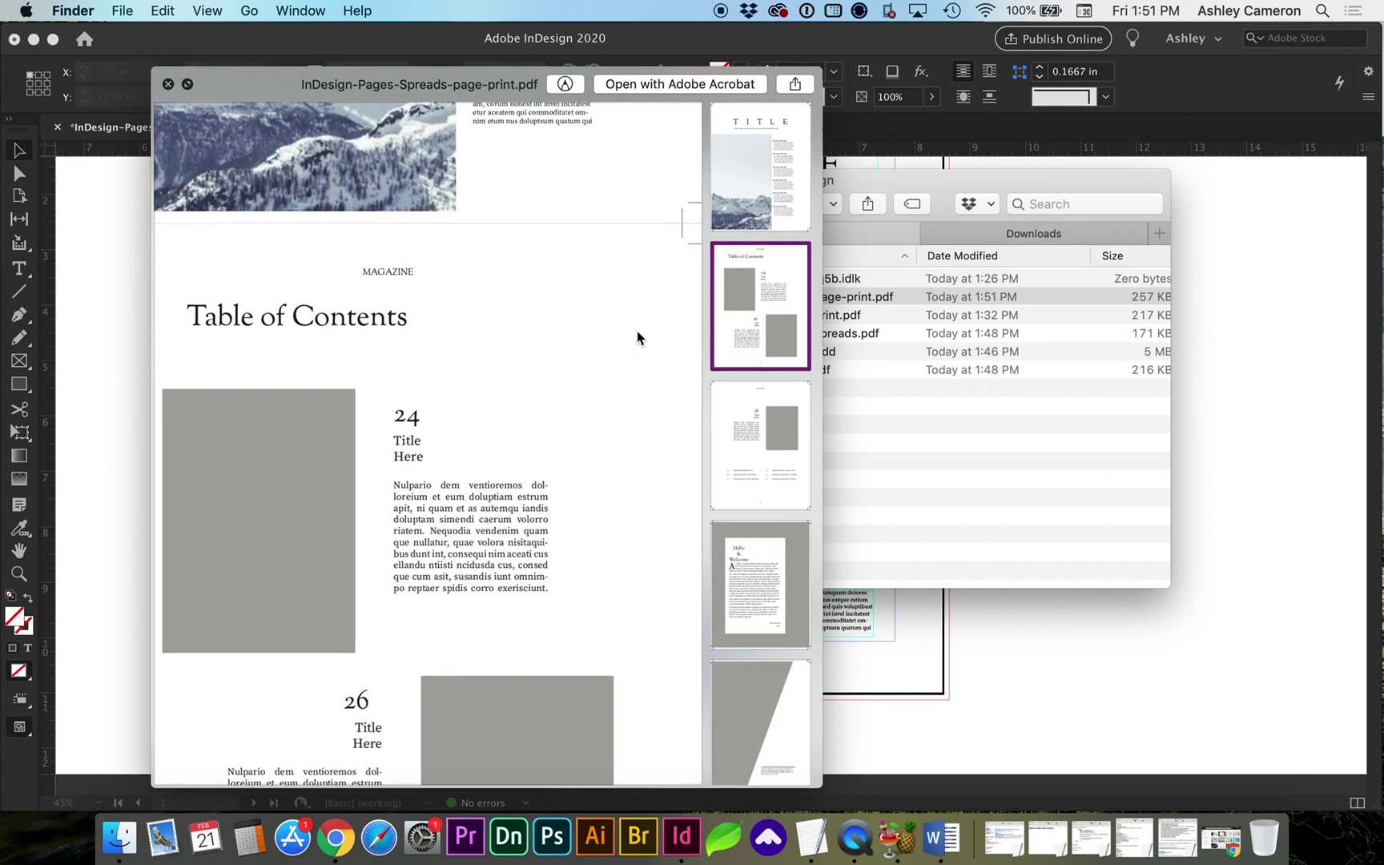
scroll(495, 318, up, 5)
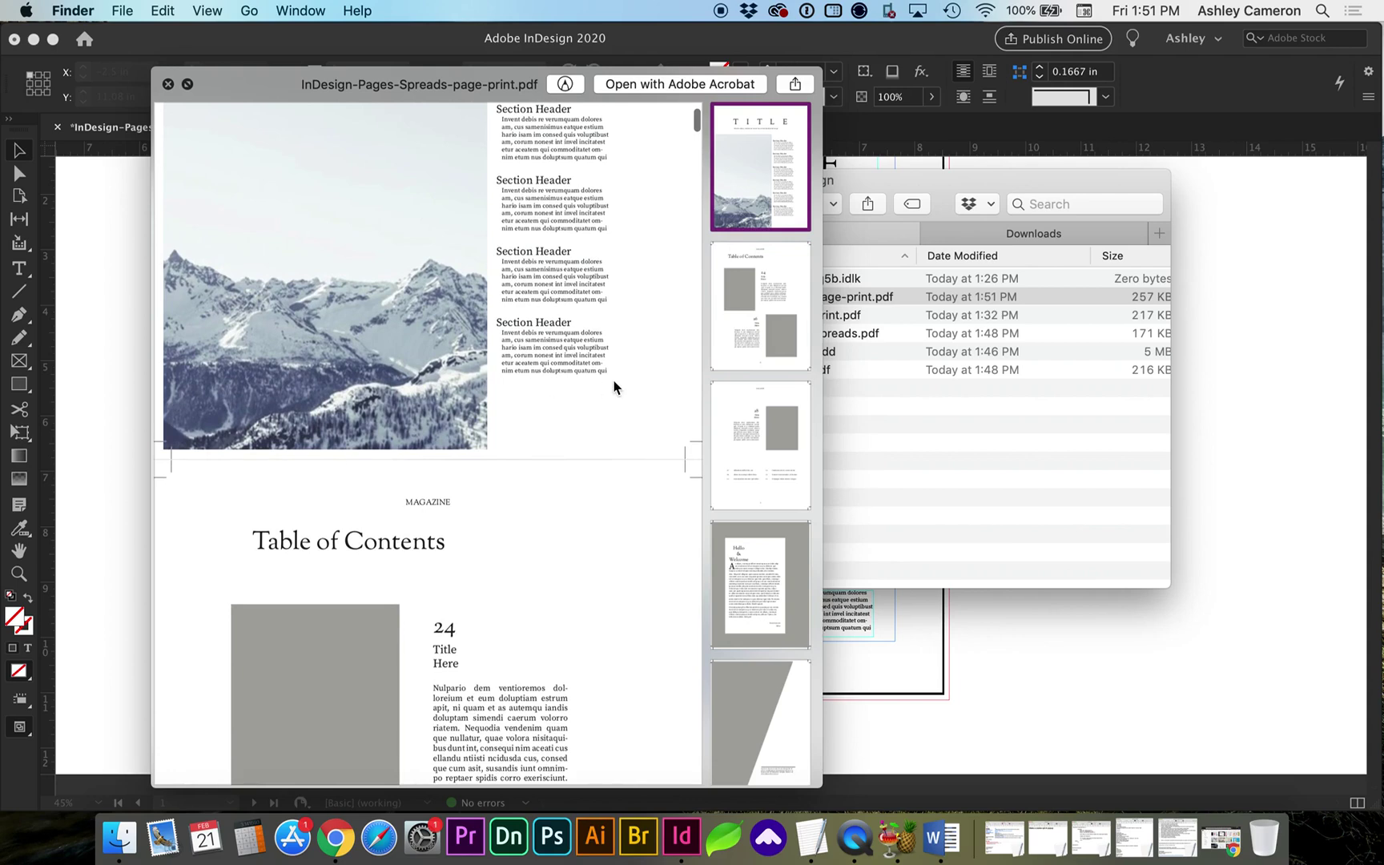
key(space)
Export the document as Adobe PDF (Print) named InDesign-Pages-Spreads-spreads-print.pdf
click(219, 307)
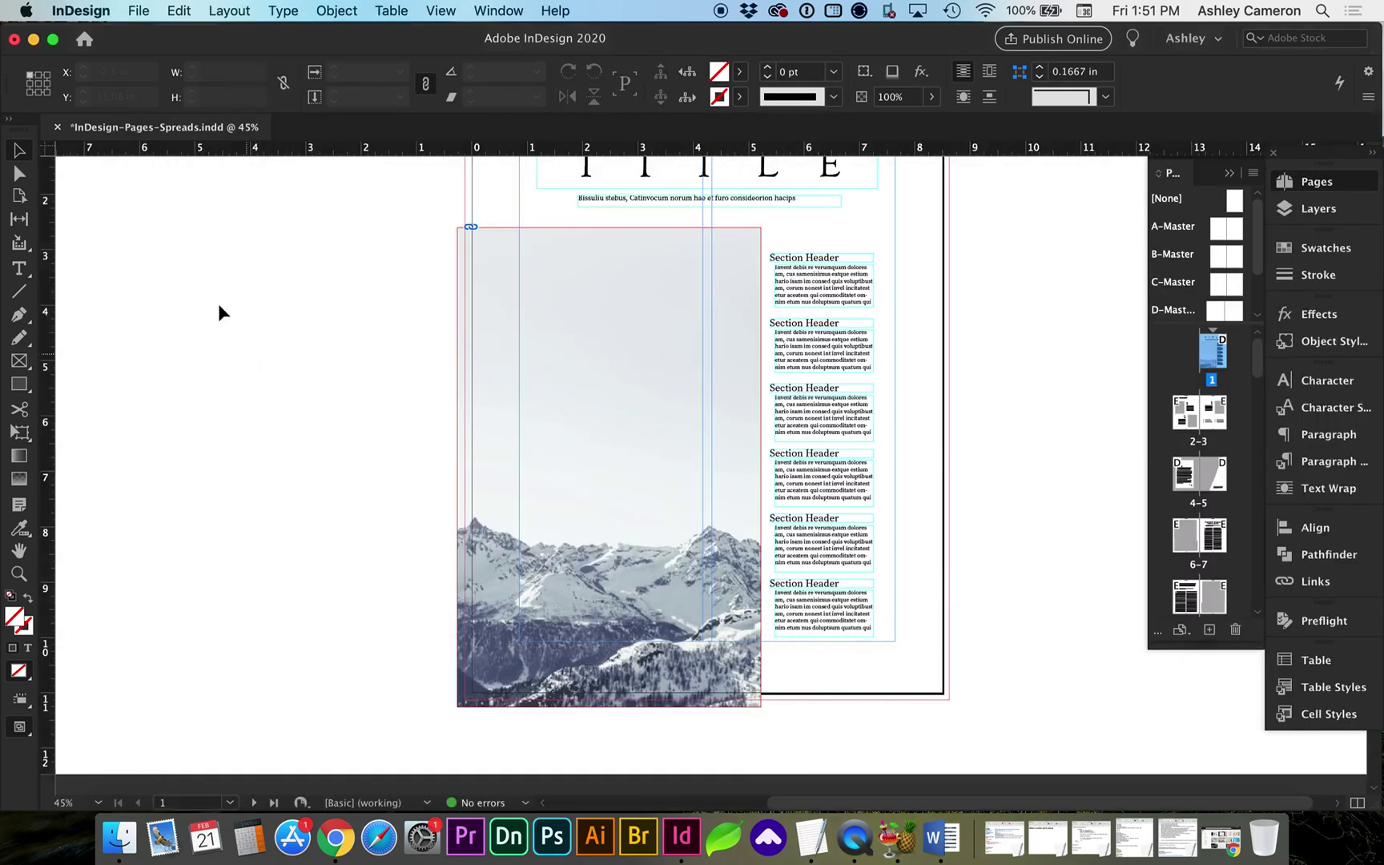
click(139, 11)
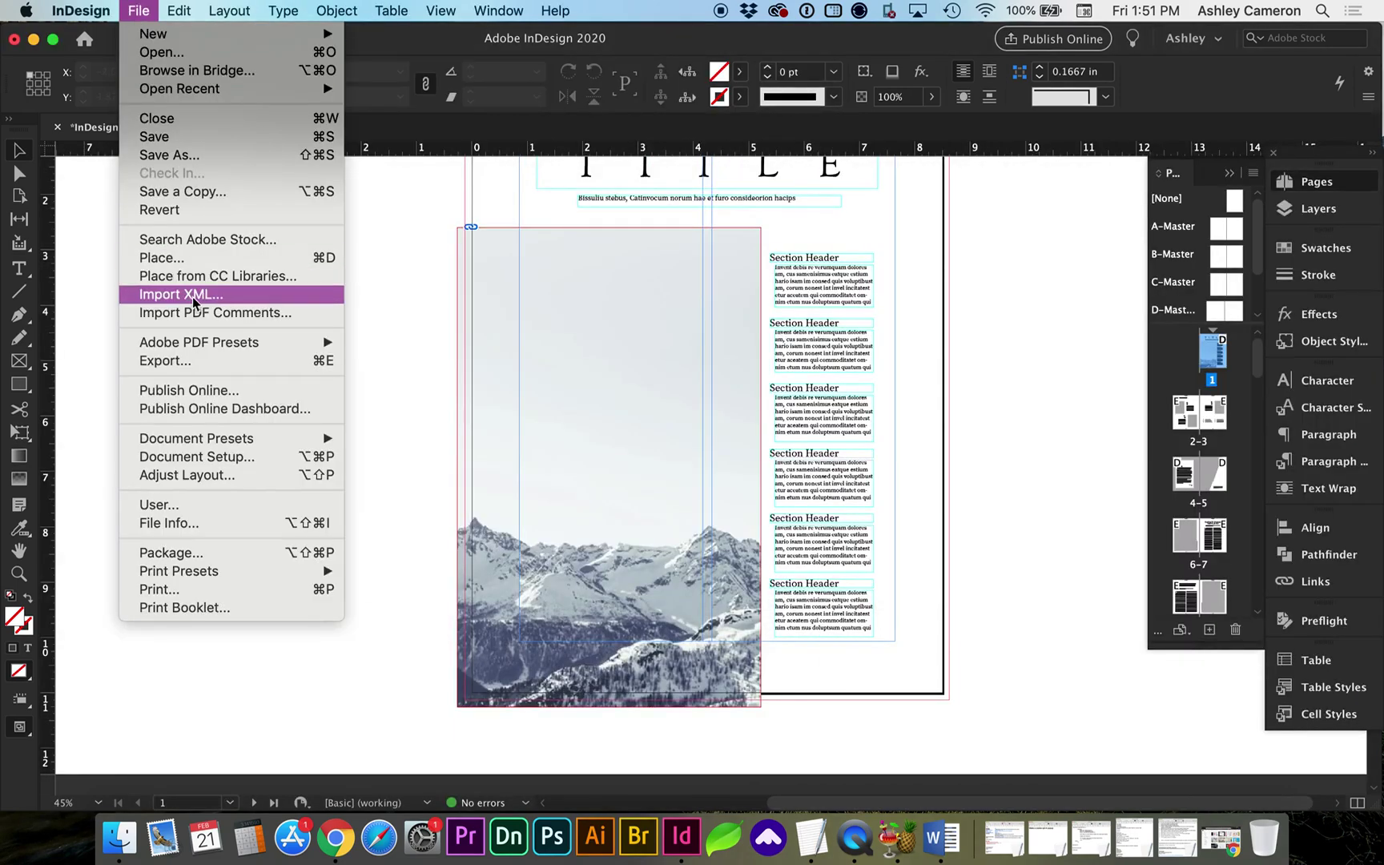
click(198, 358)
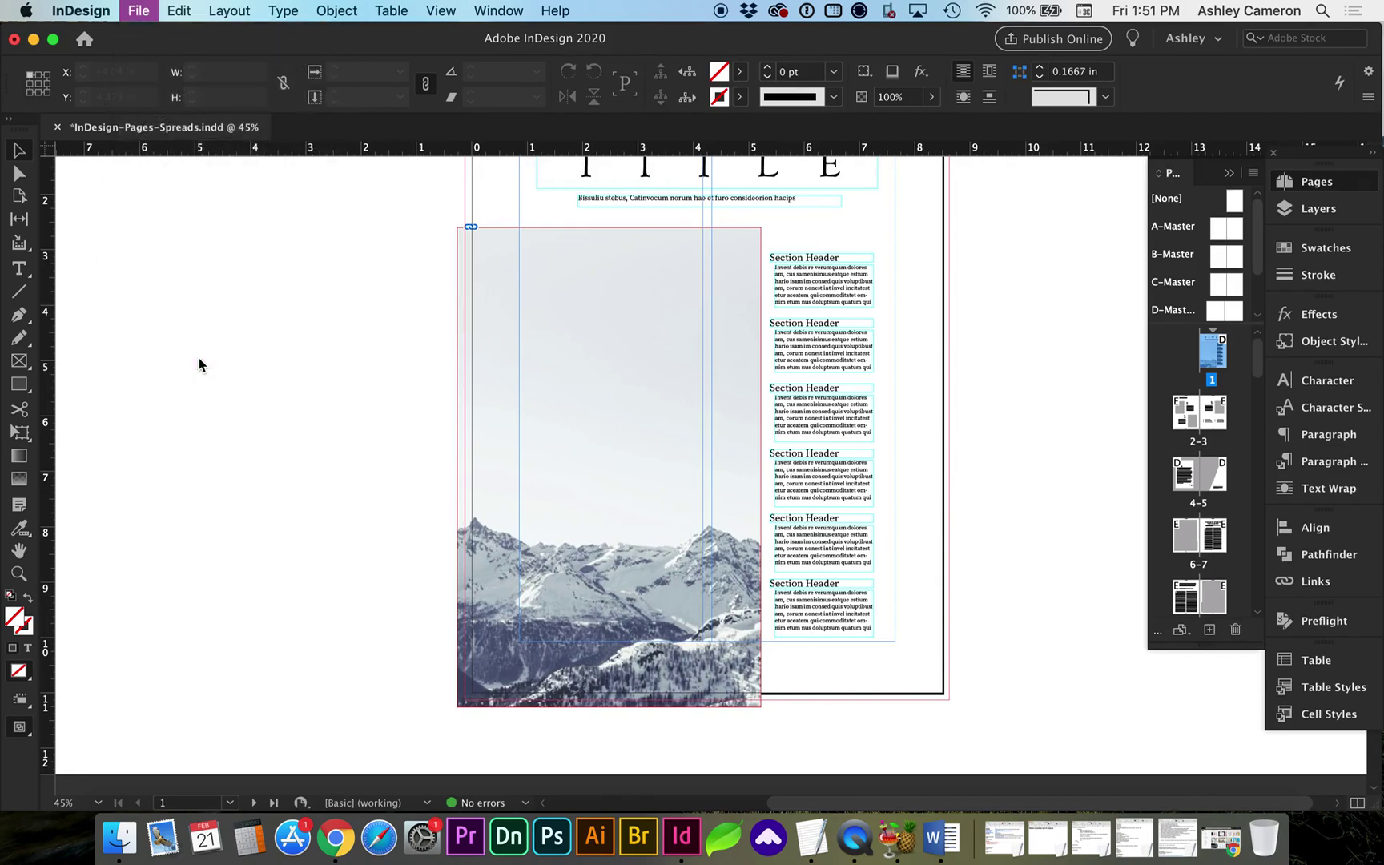
key(Right)
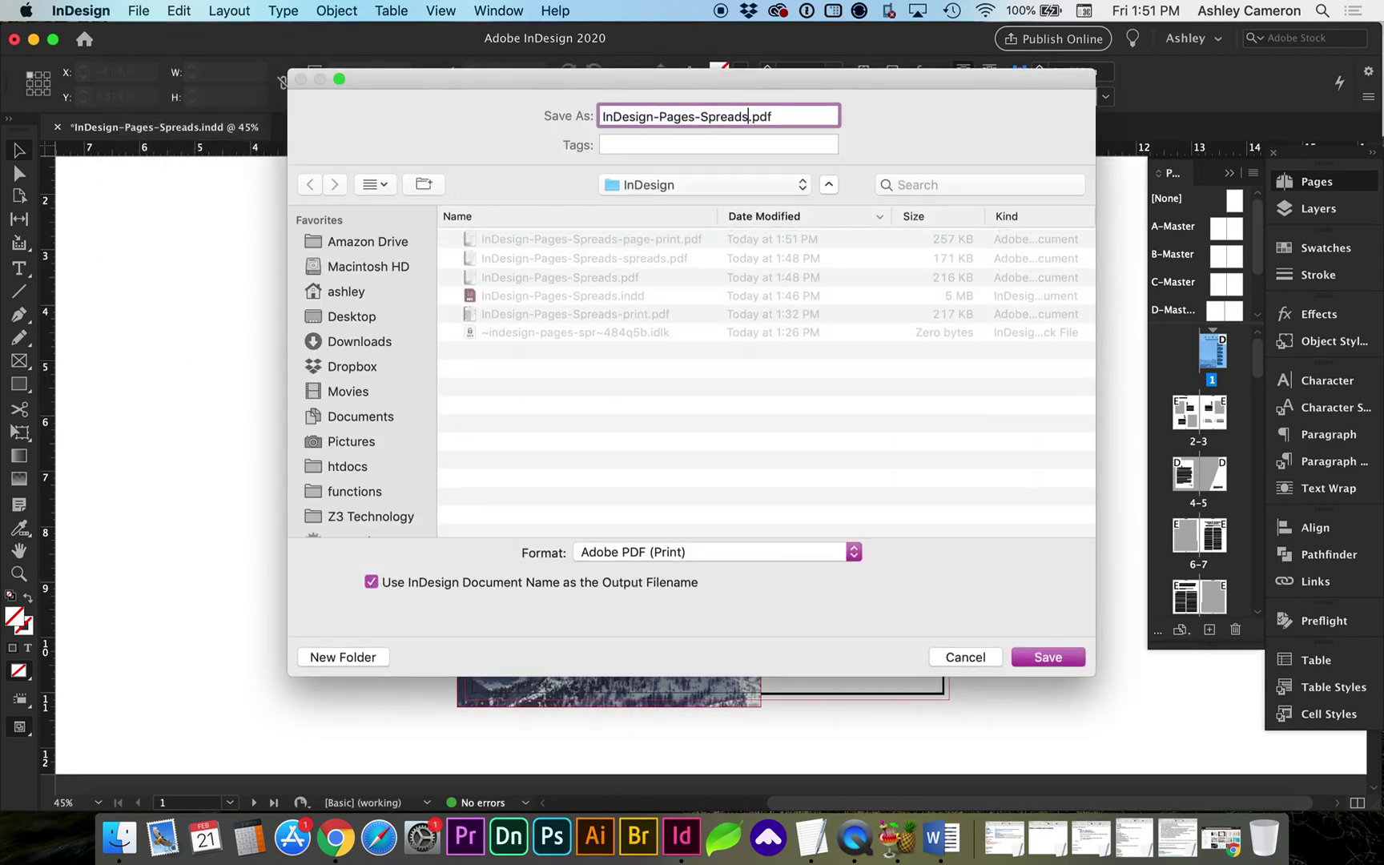
text(-spreads-)
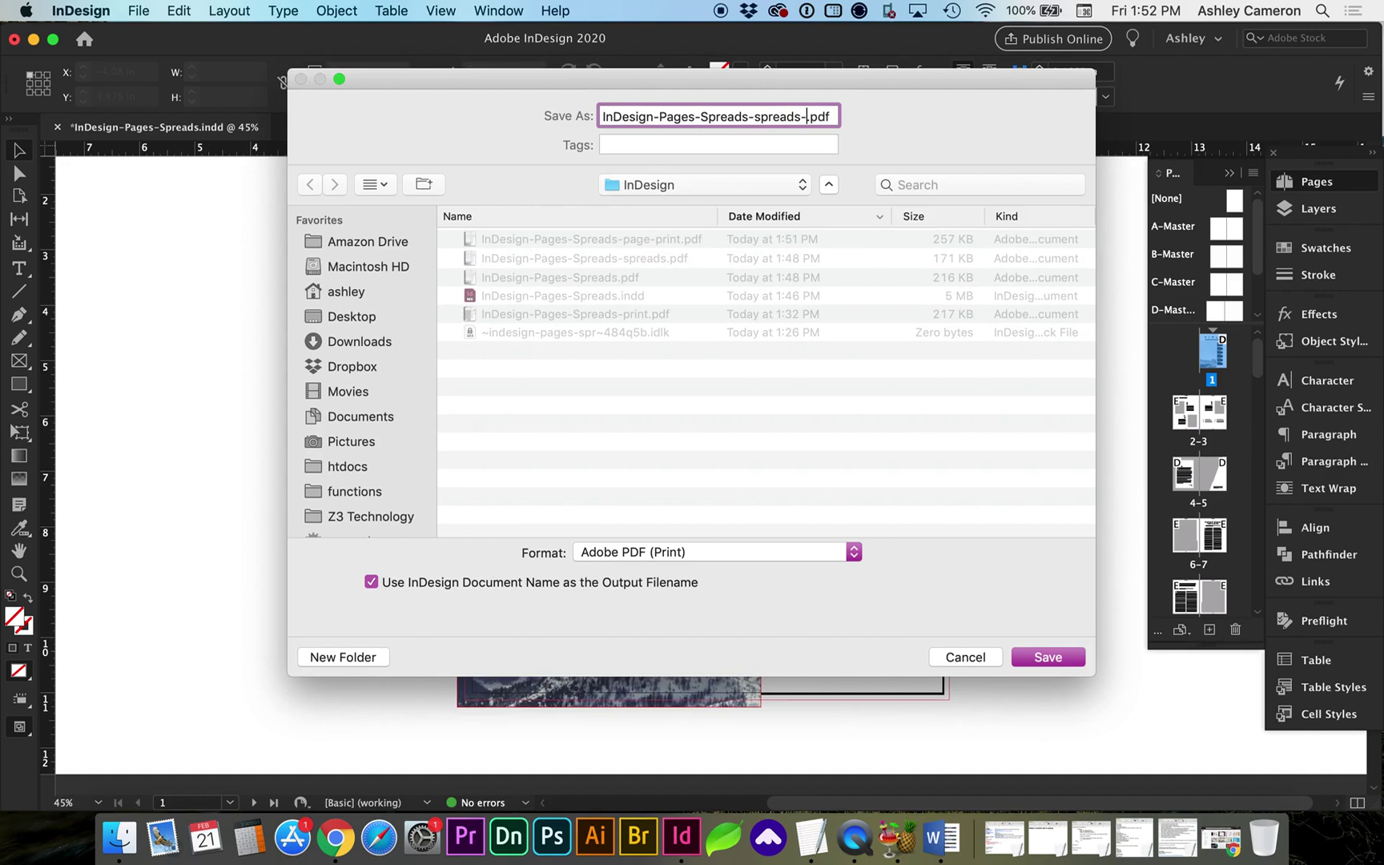
text(print)
click(630, 552)
click(615, 555)
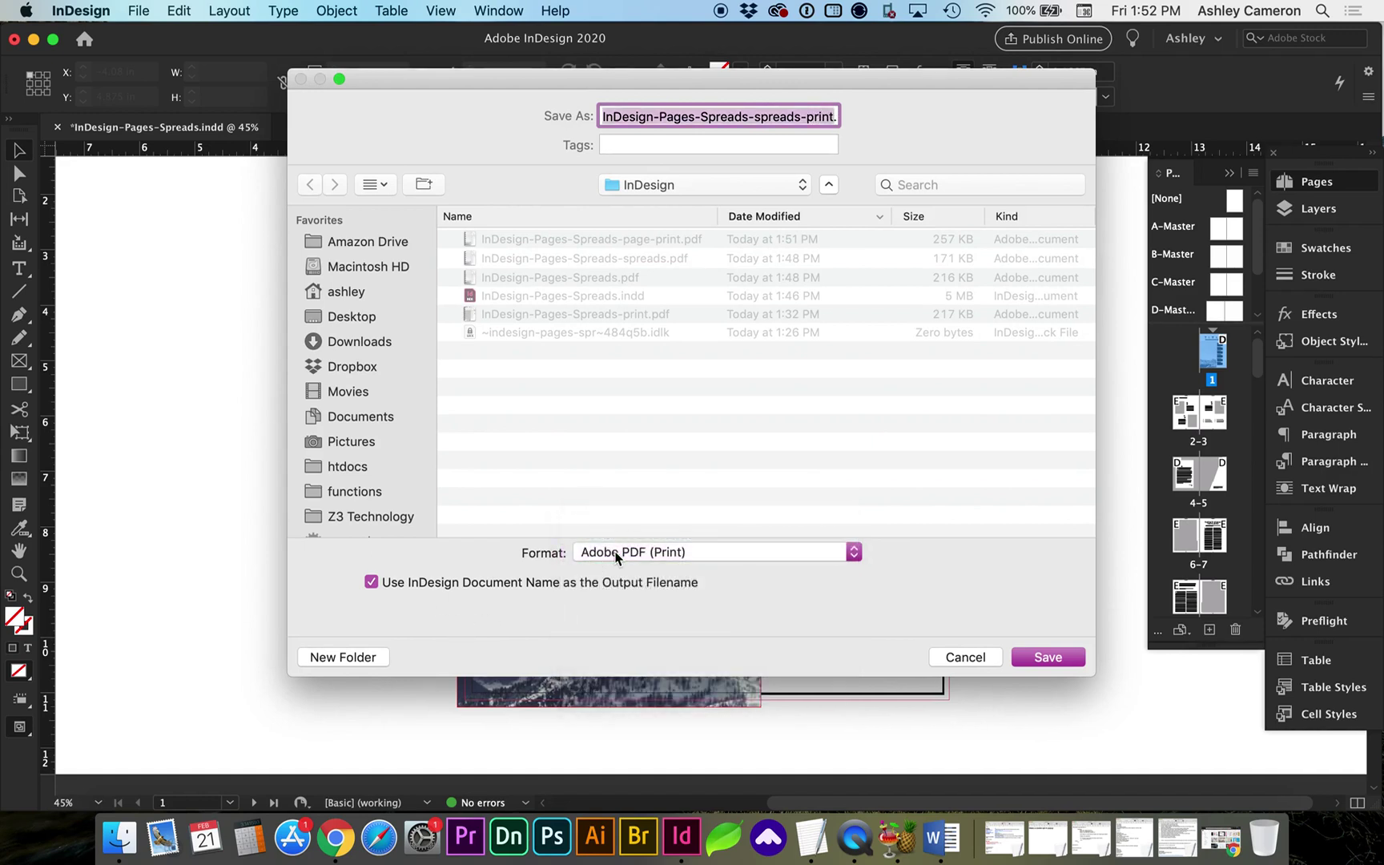
click(1062, 664)
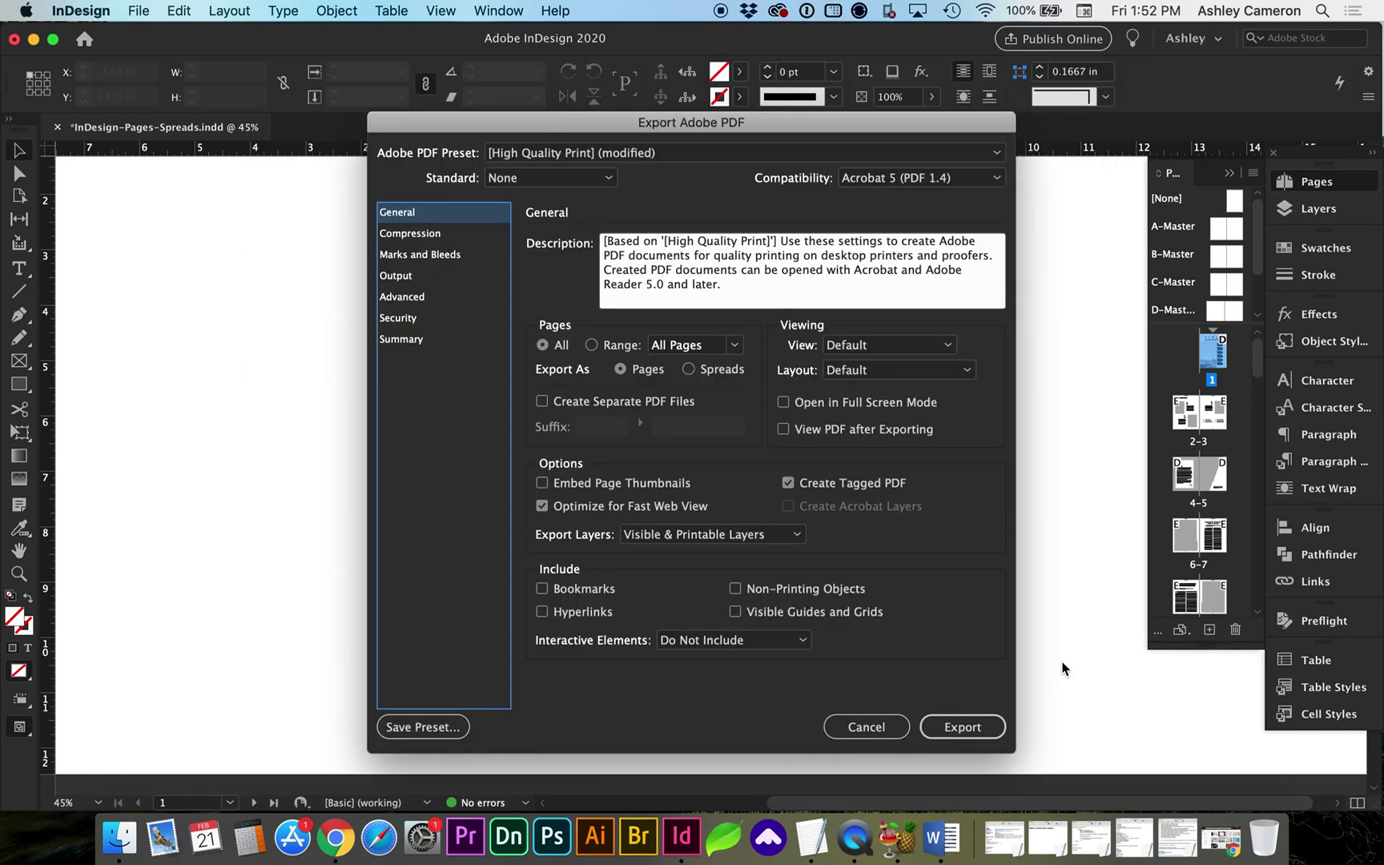
Export as Spreads, review Marks and Bleeds, and begin saving the settings as a custom Marks preset
click(689, 371)
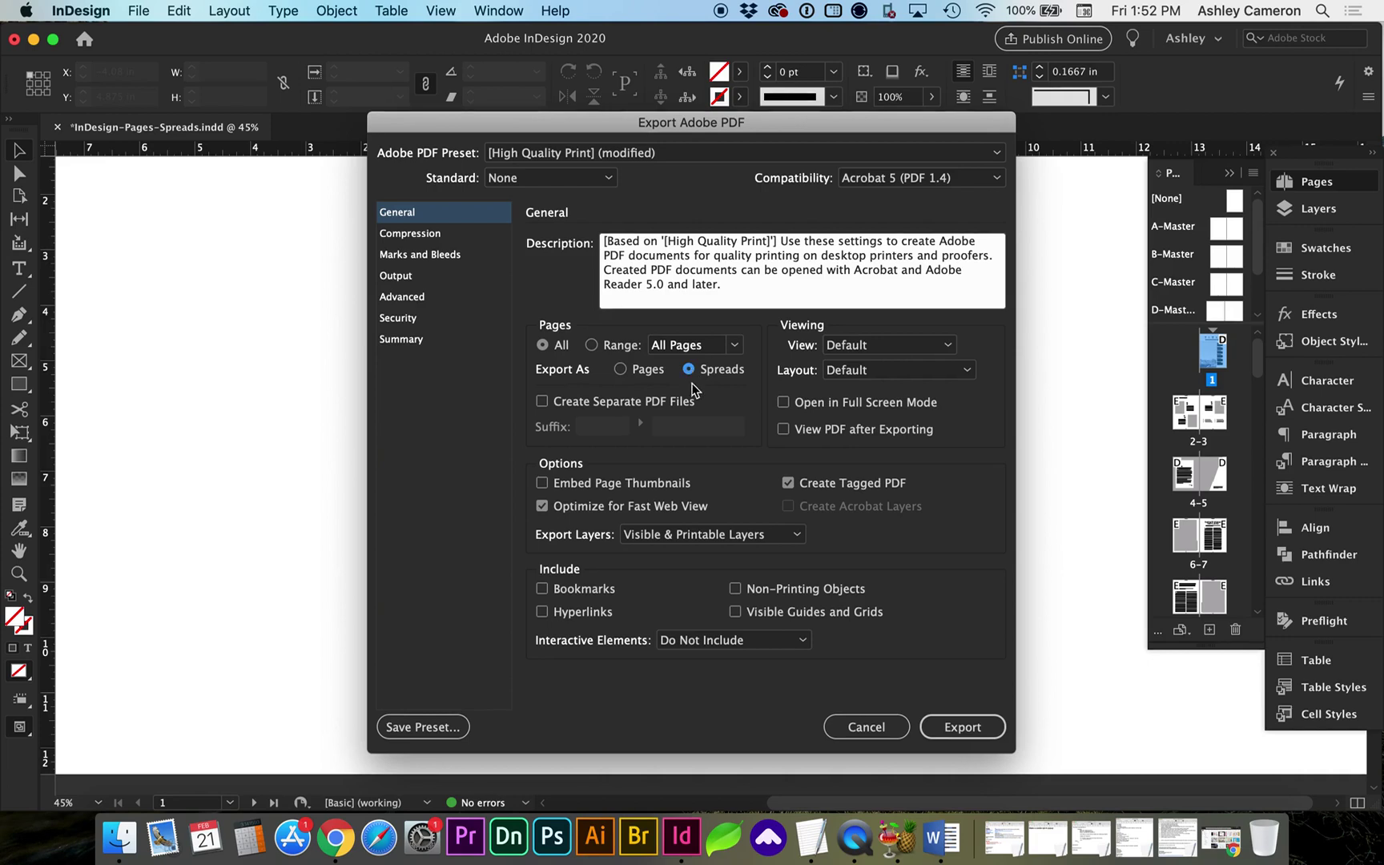
click(437, 256)
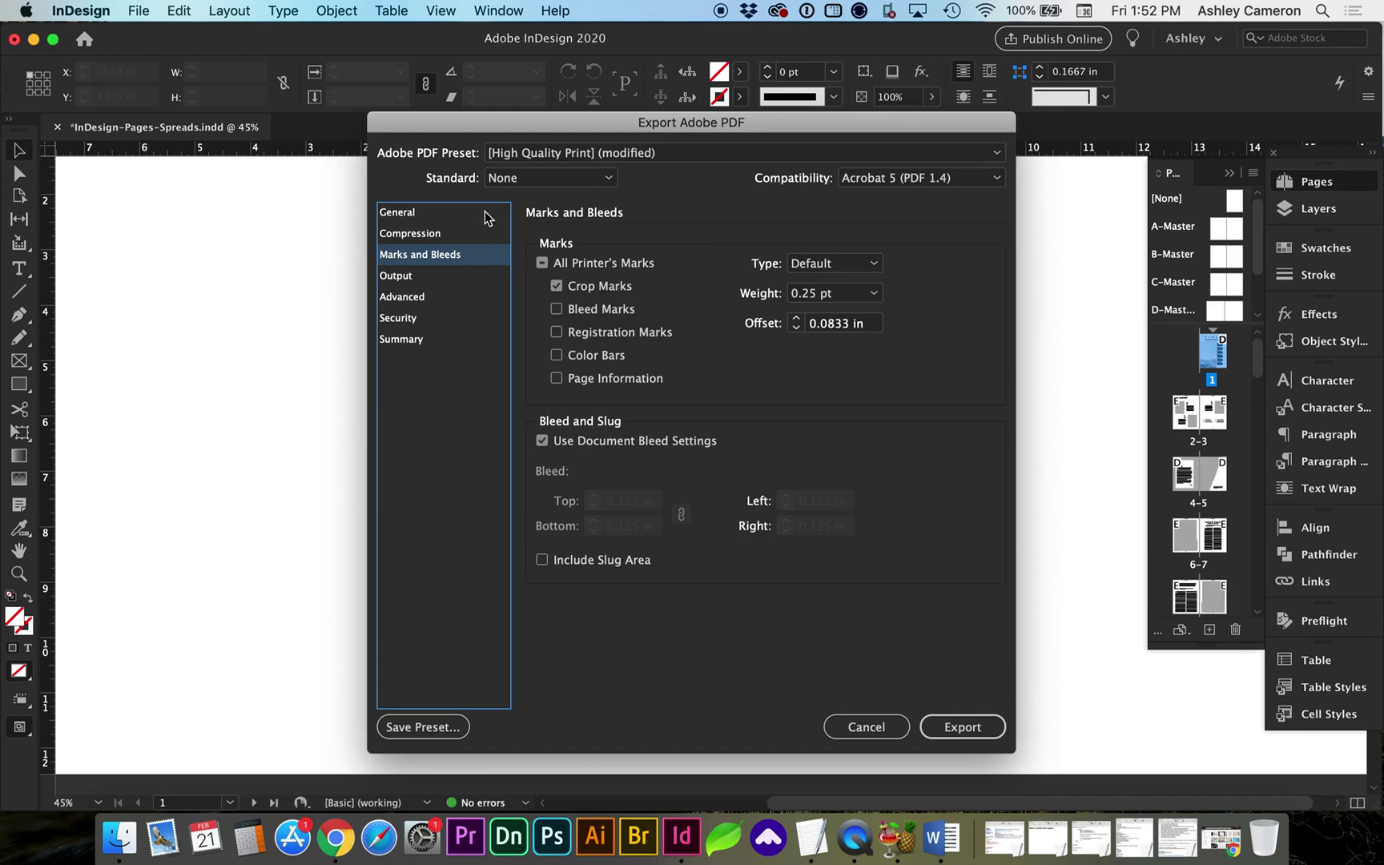
click(432, 212)
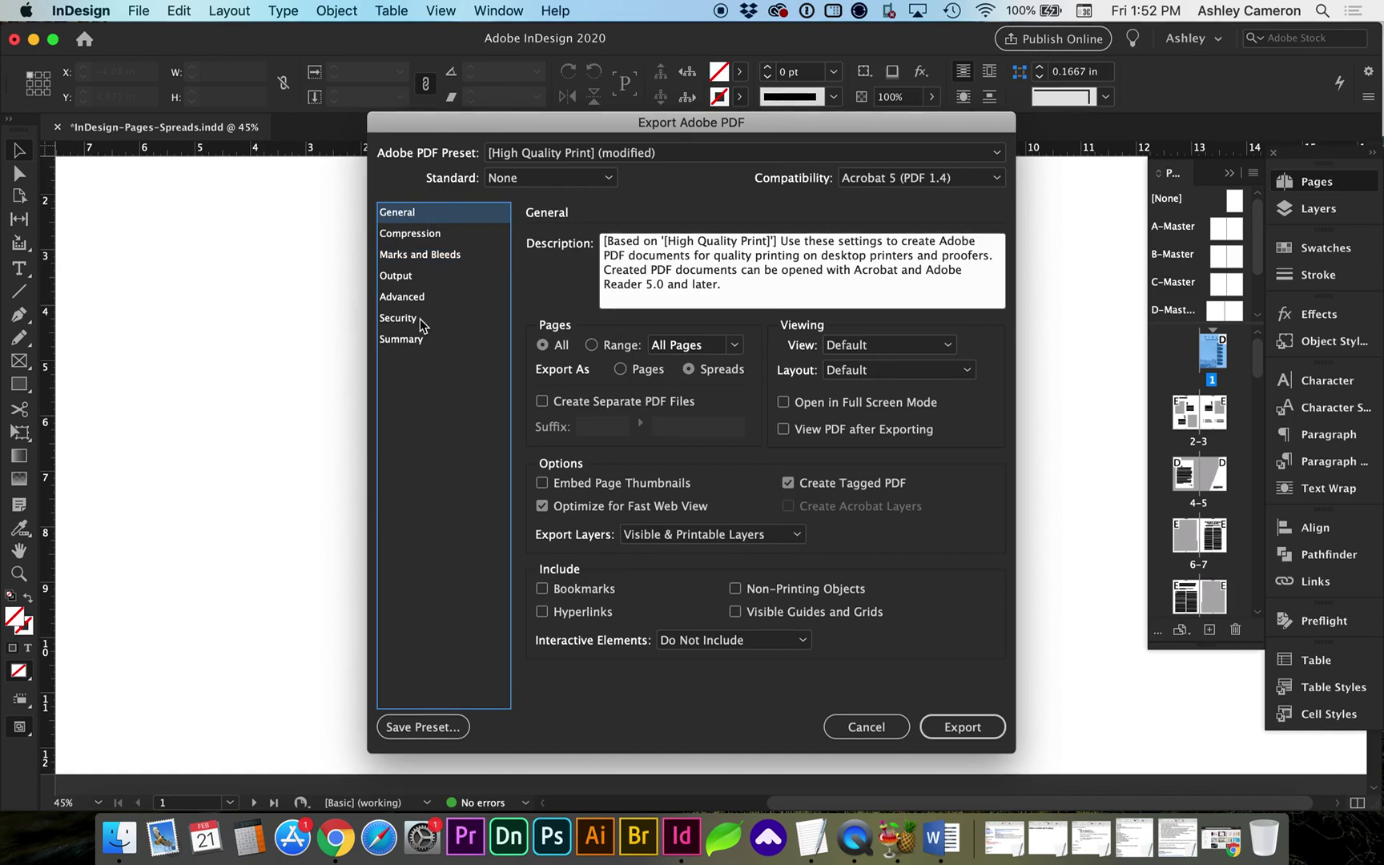
click(417, 727)
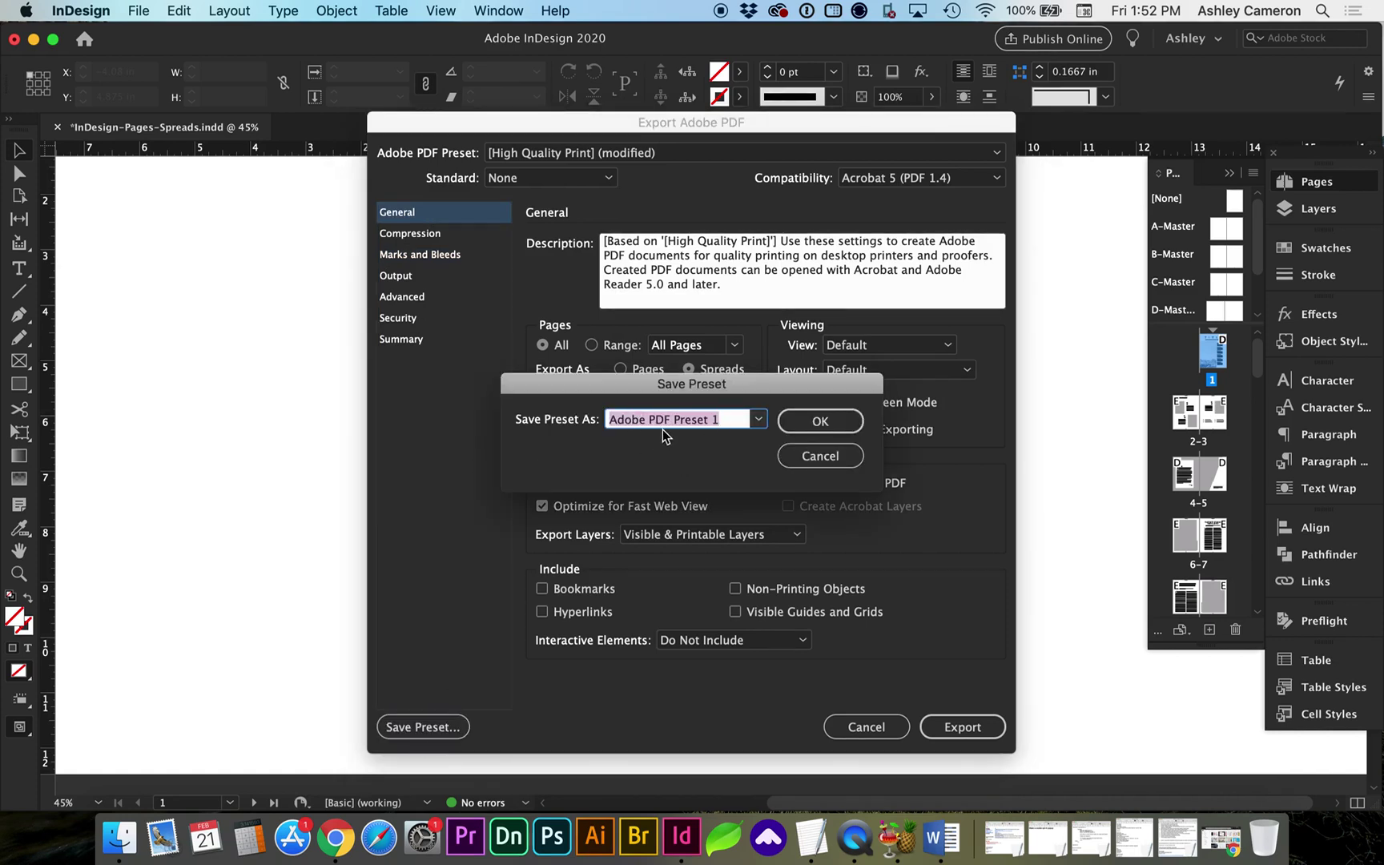
text(Ashley – Marks)
Cancel the preset save, apply the saved Marks preset with crop marks and document bleed, and export
click(798, 463)
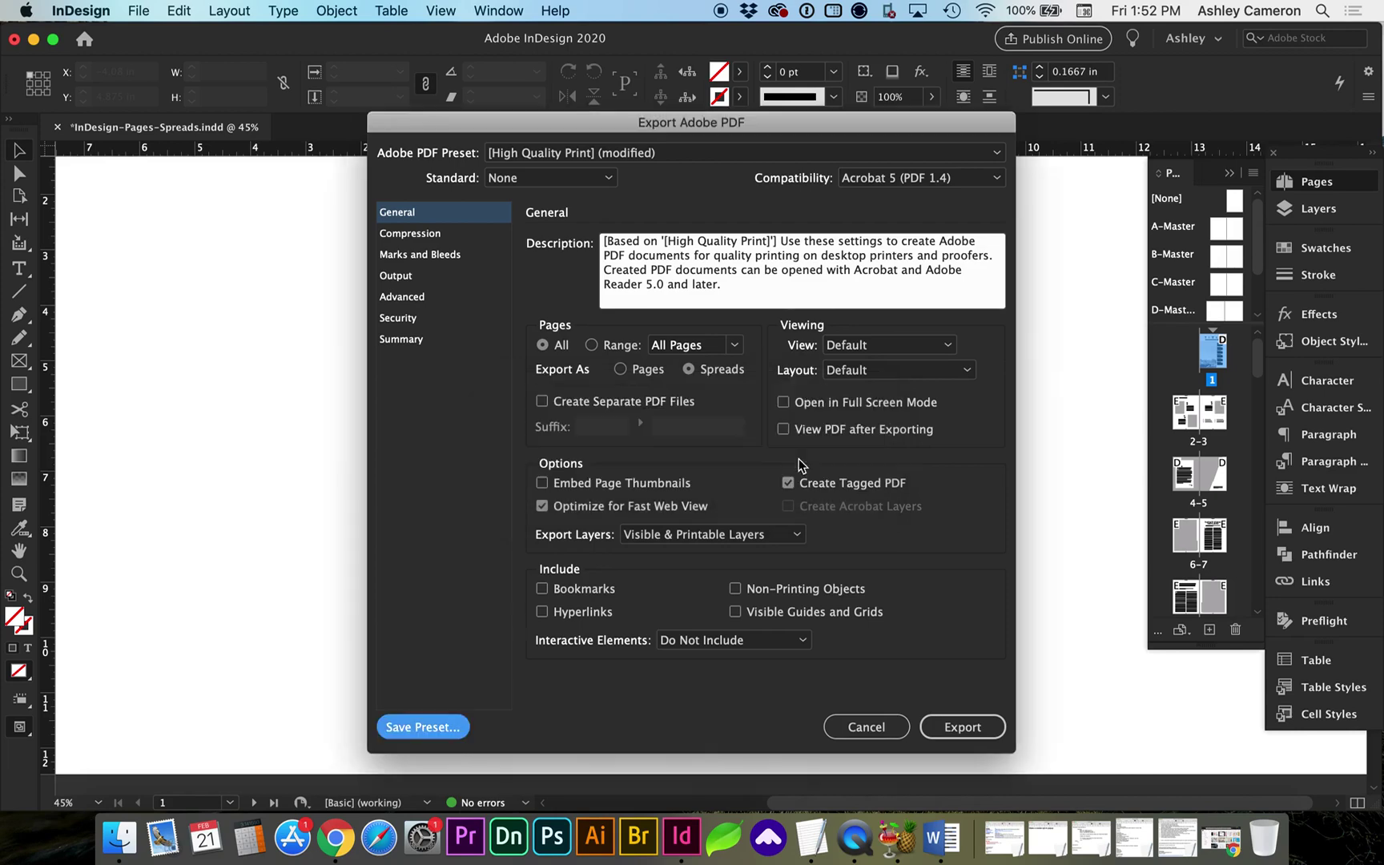
click(993, 152)
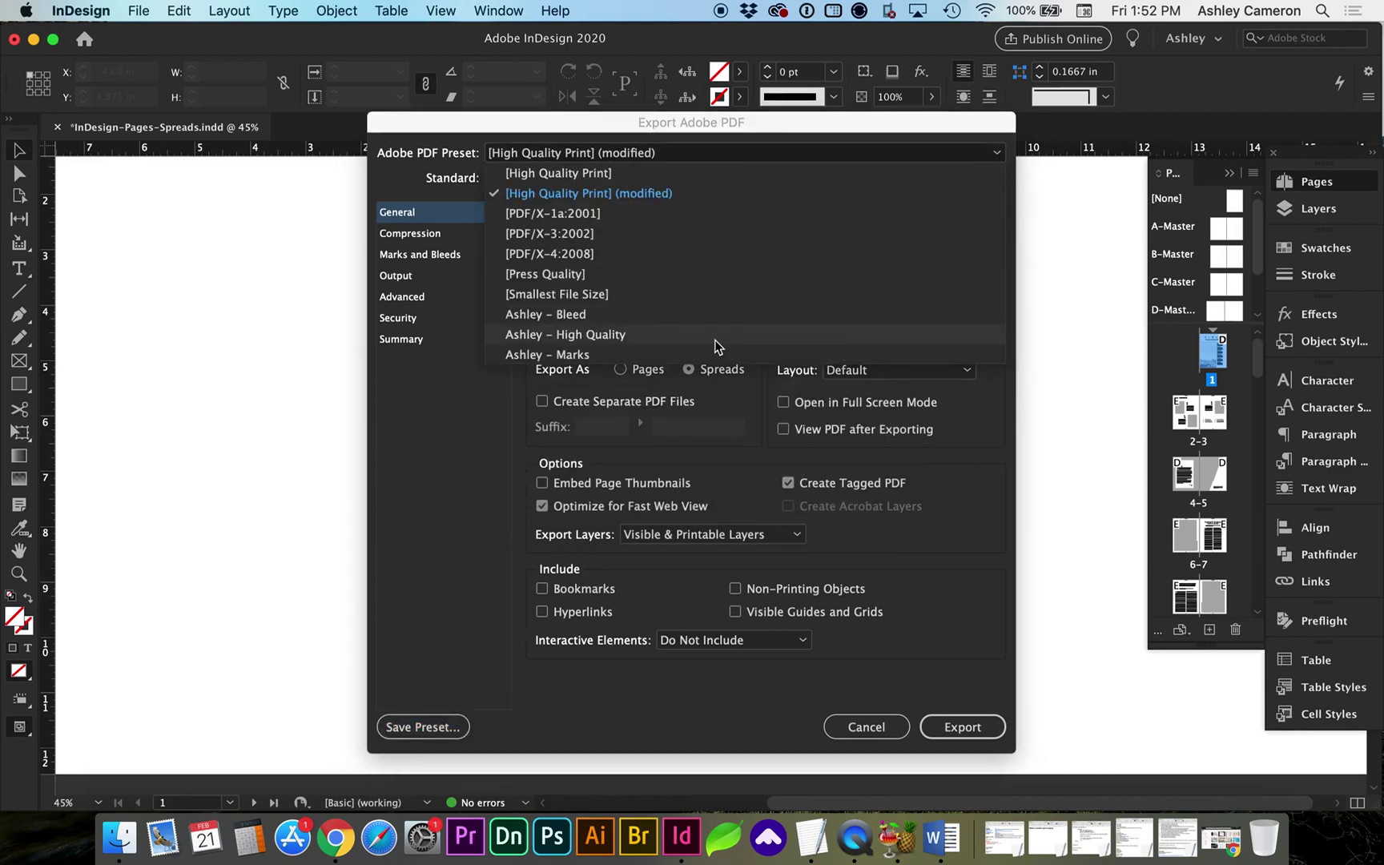
click(677, 357)
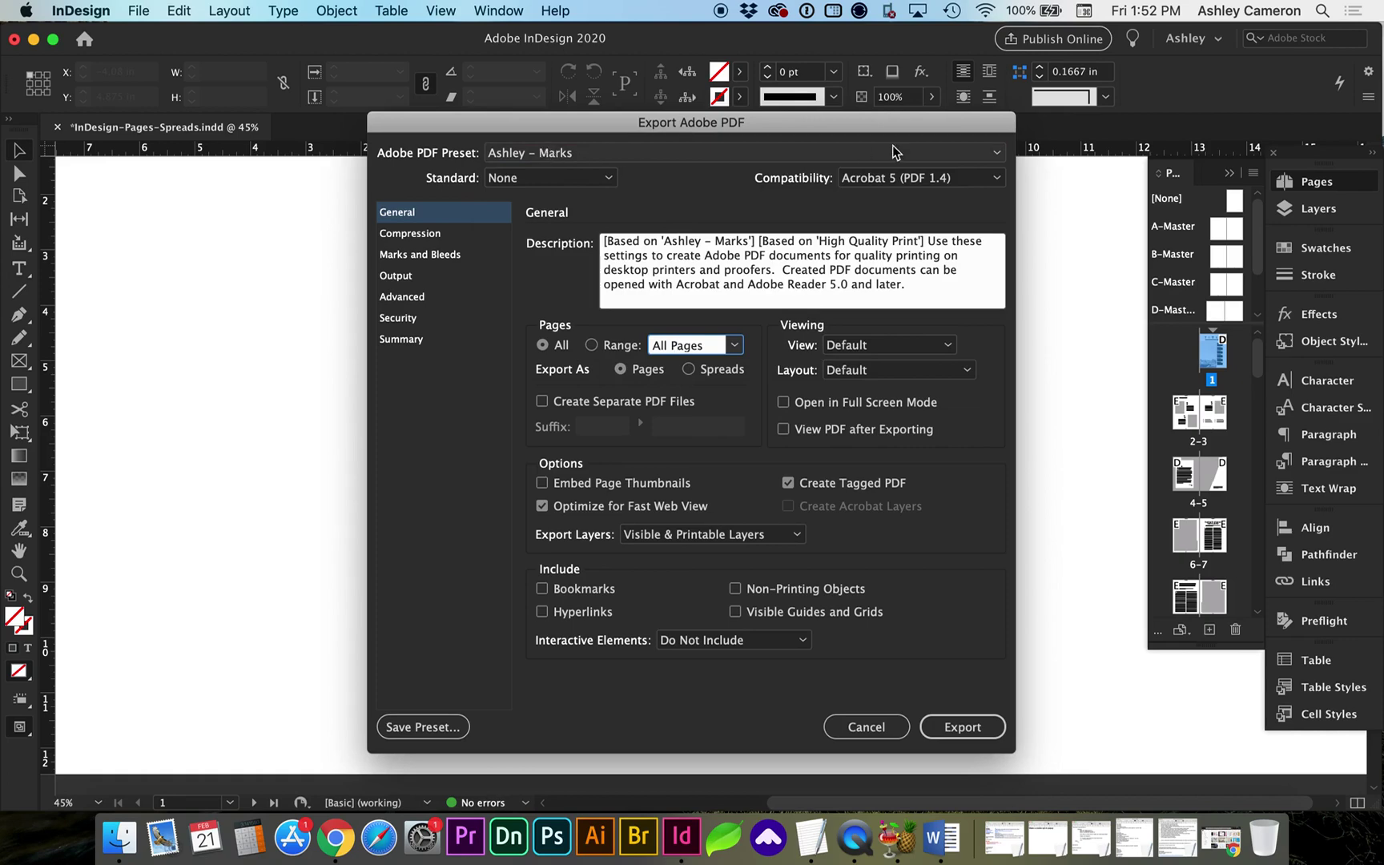
click(996, 151)
click(713, 313)
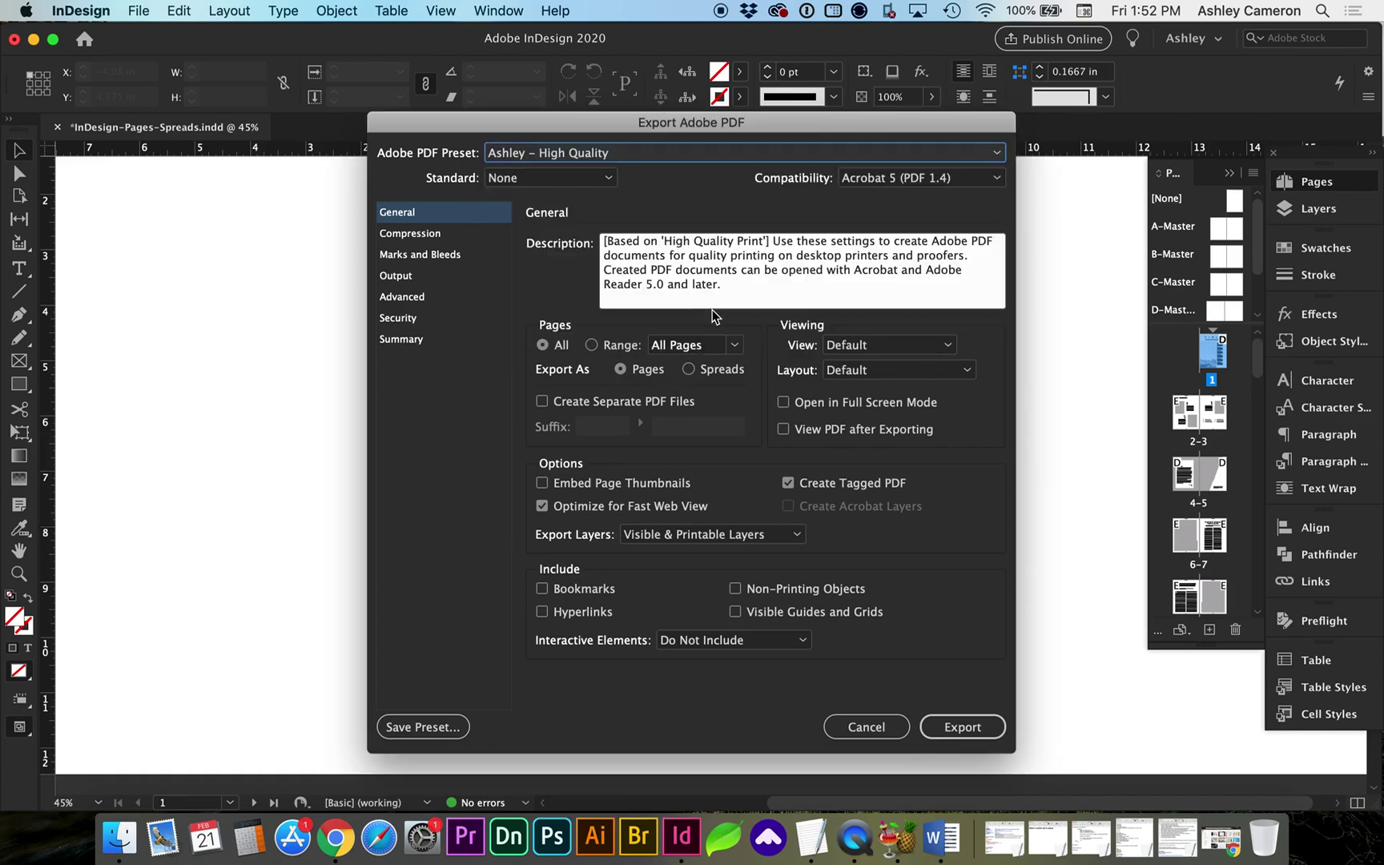
click(718, 152)
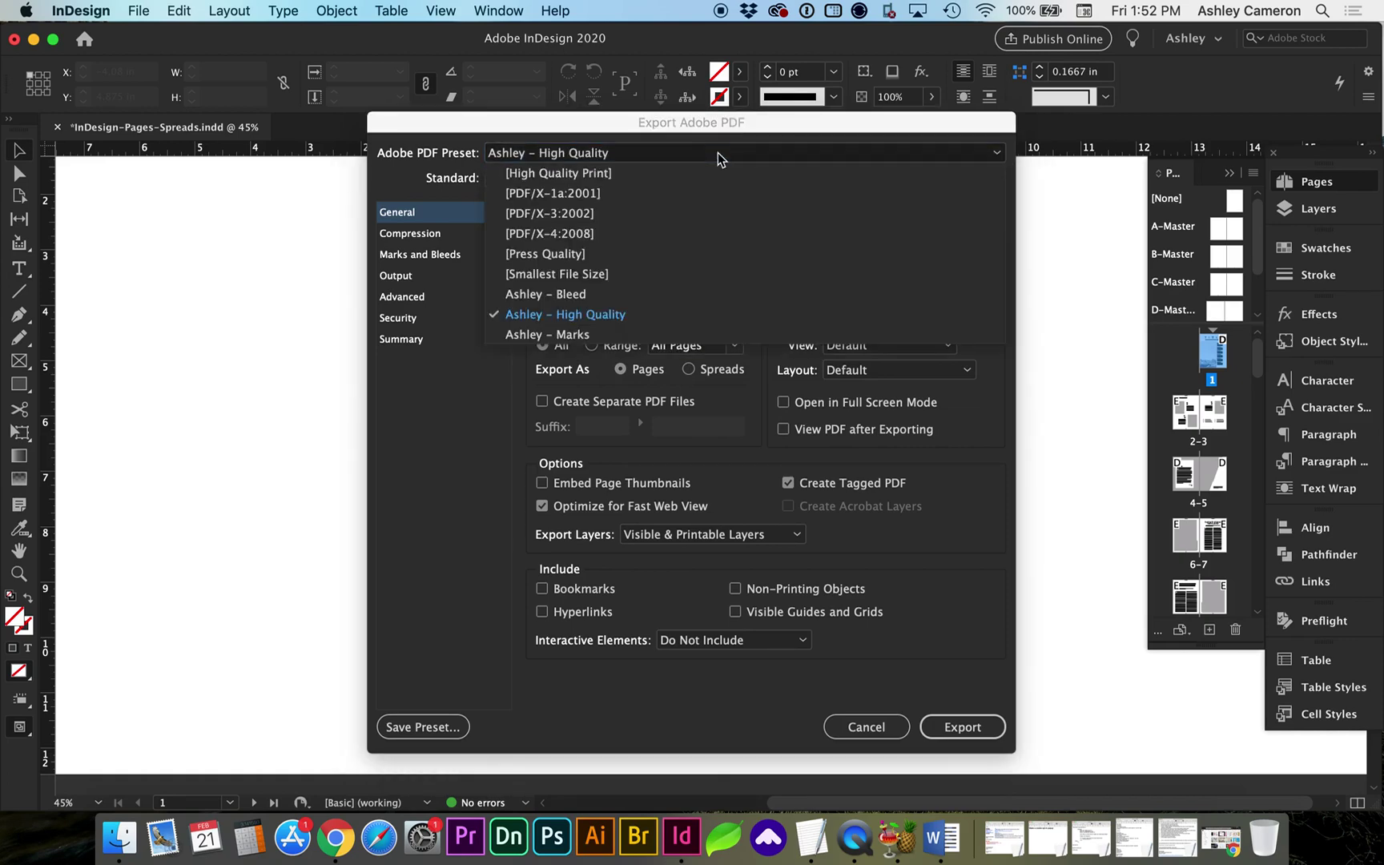
click(666, 333)
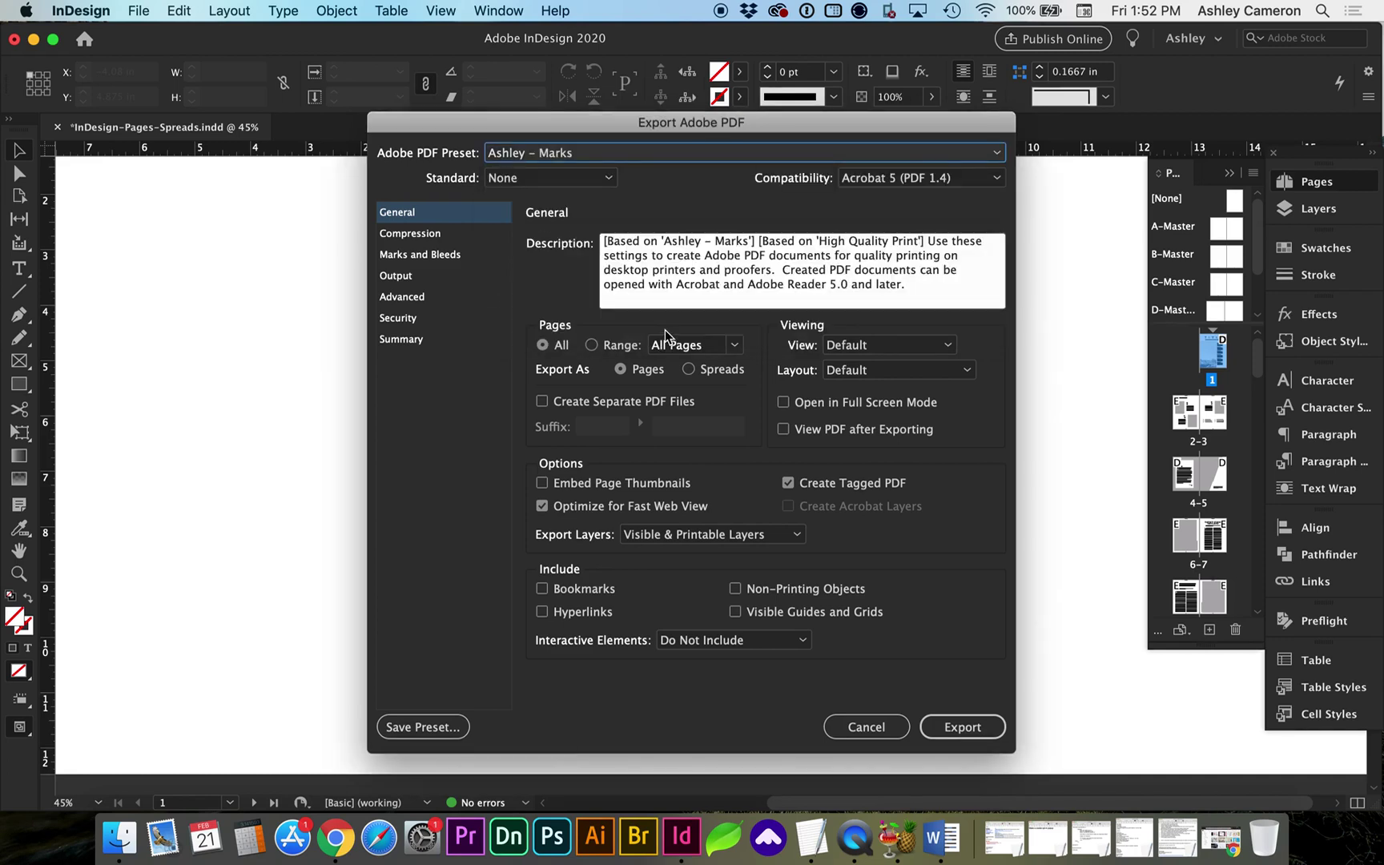
click(430, 255)
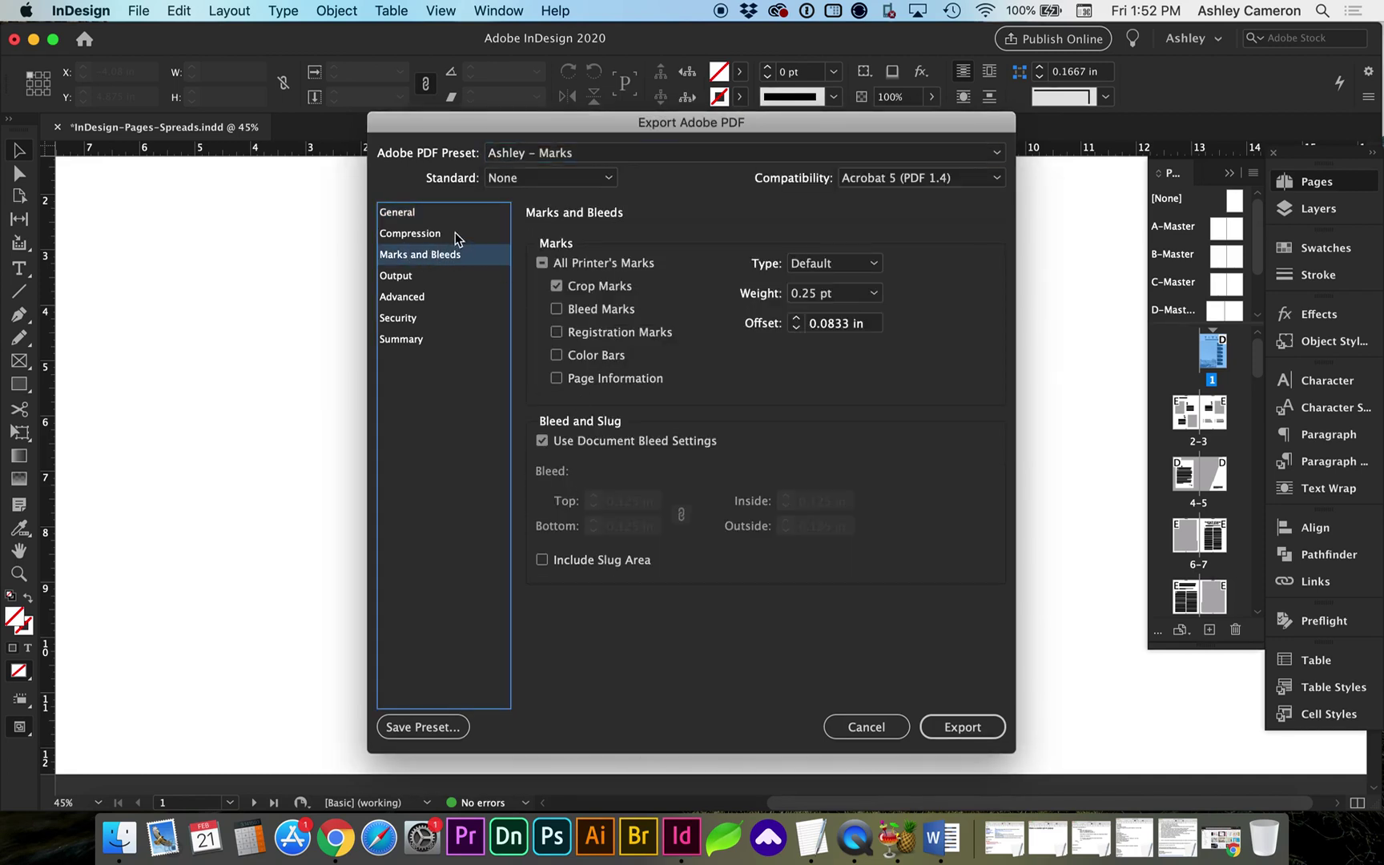
click(963, 726)
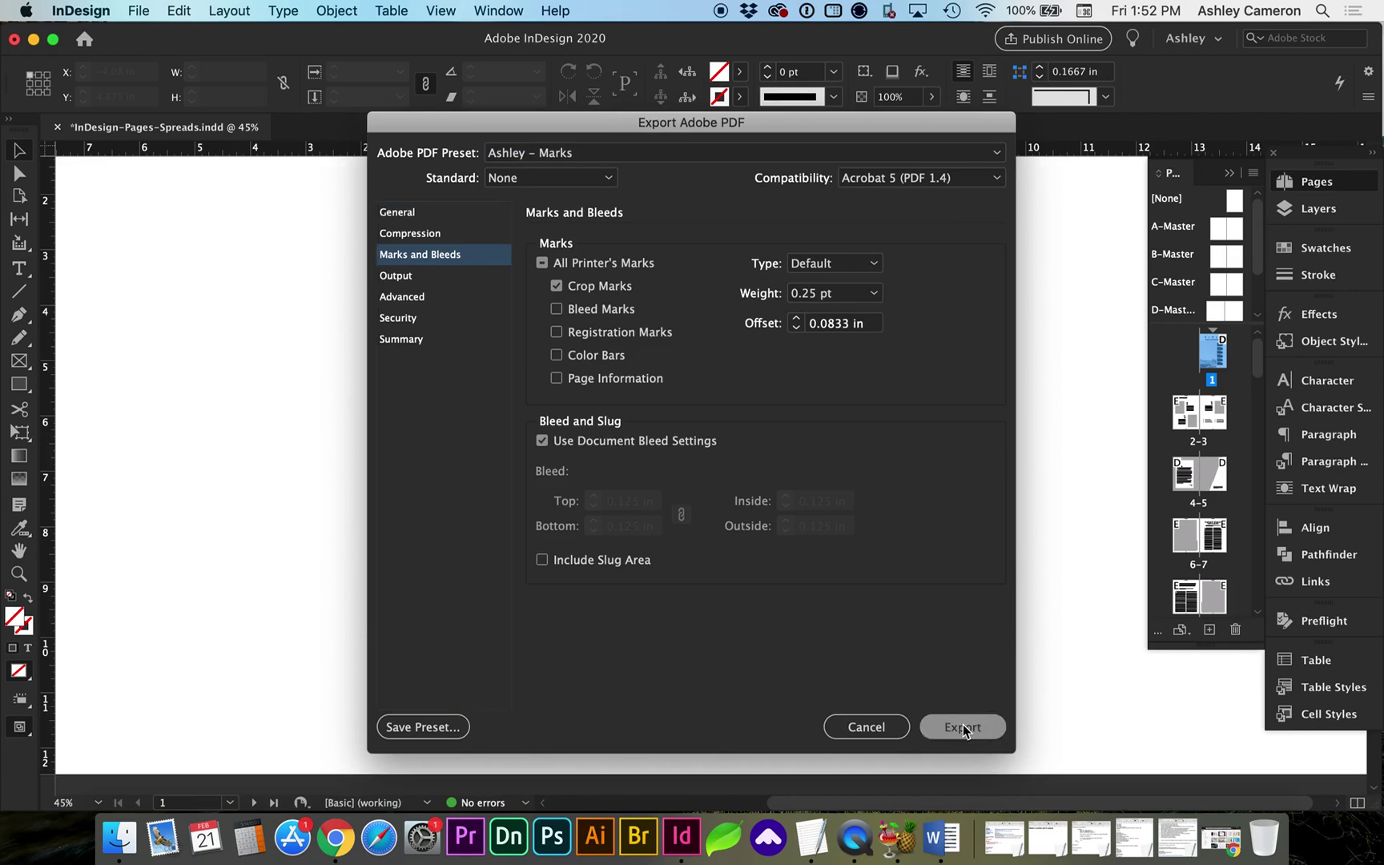
Preview InDesign-Pages-Spreads-spreads-print.pdf, reviewing Table of Contents, Hello & Welcome and other spreads, ending on TITLE
click(128, 833)
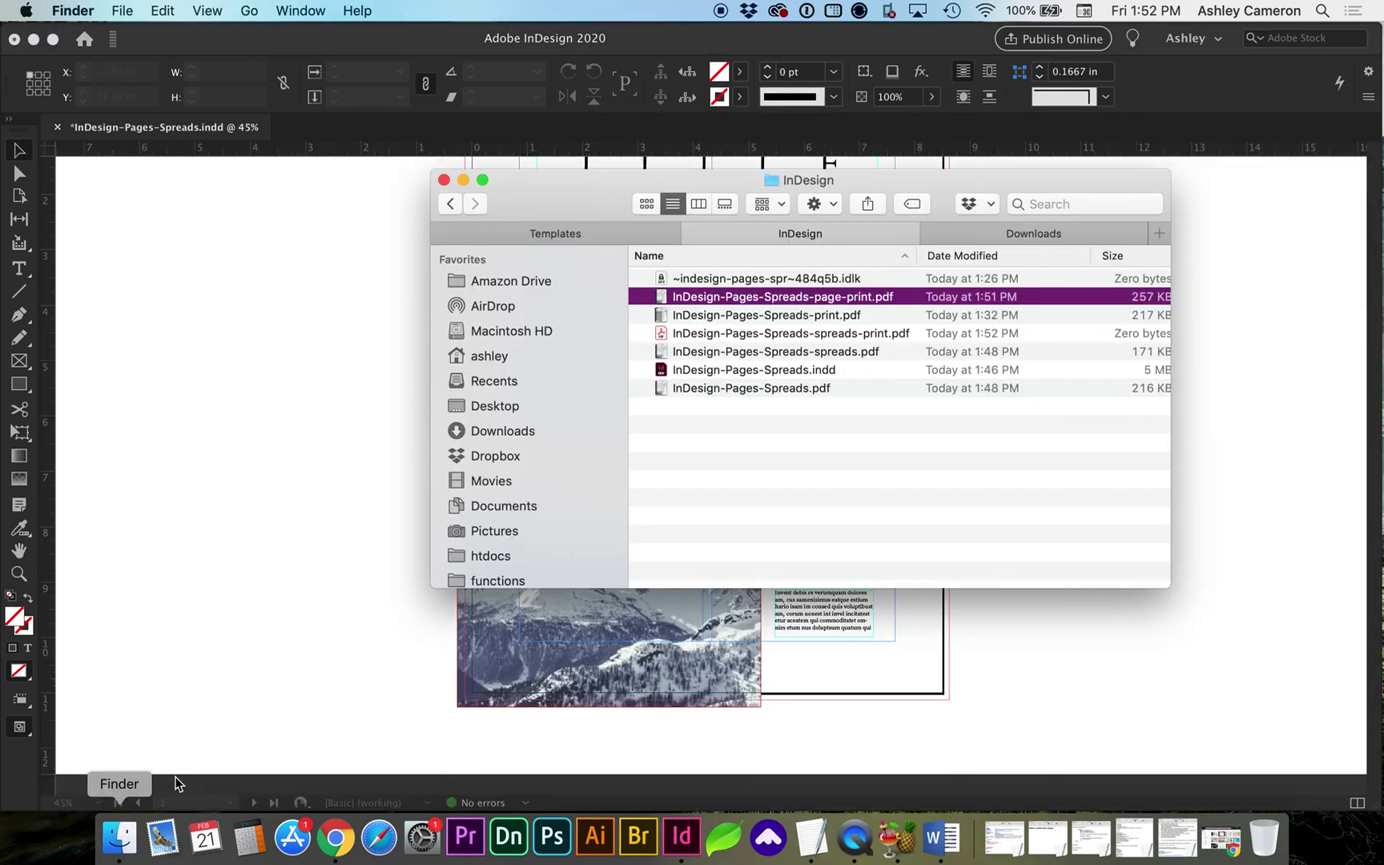
click(772, 333)
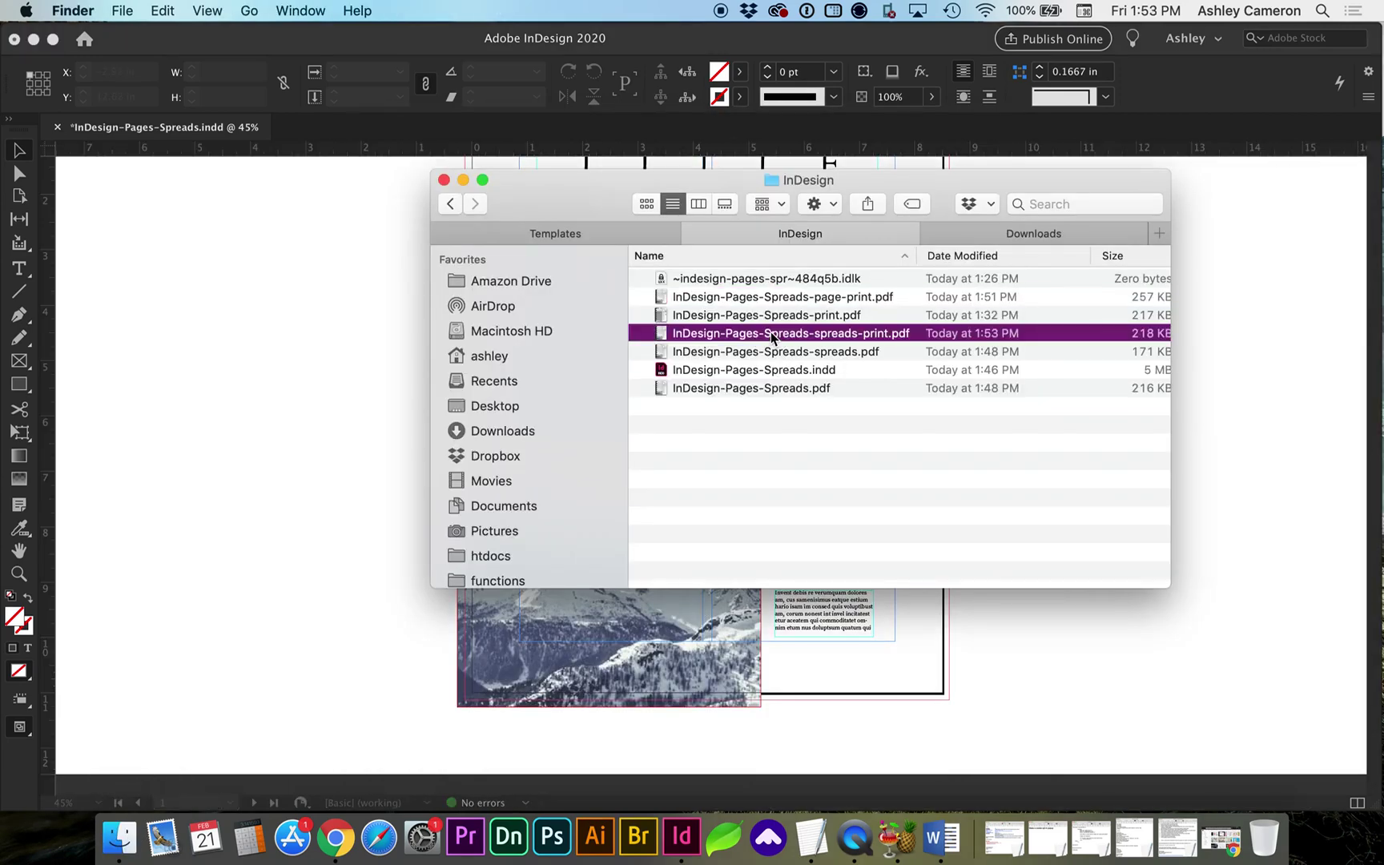
key(space)
click(1050, 293)
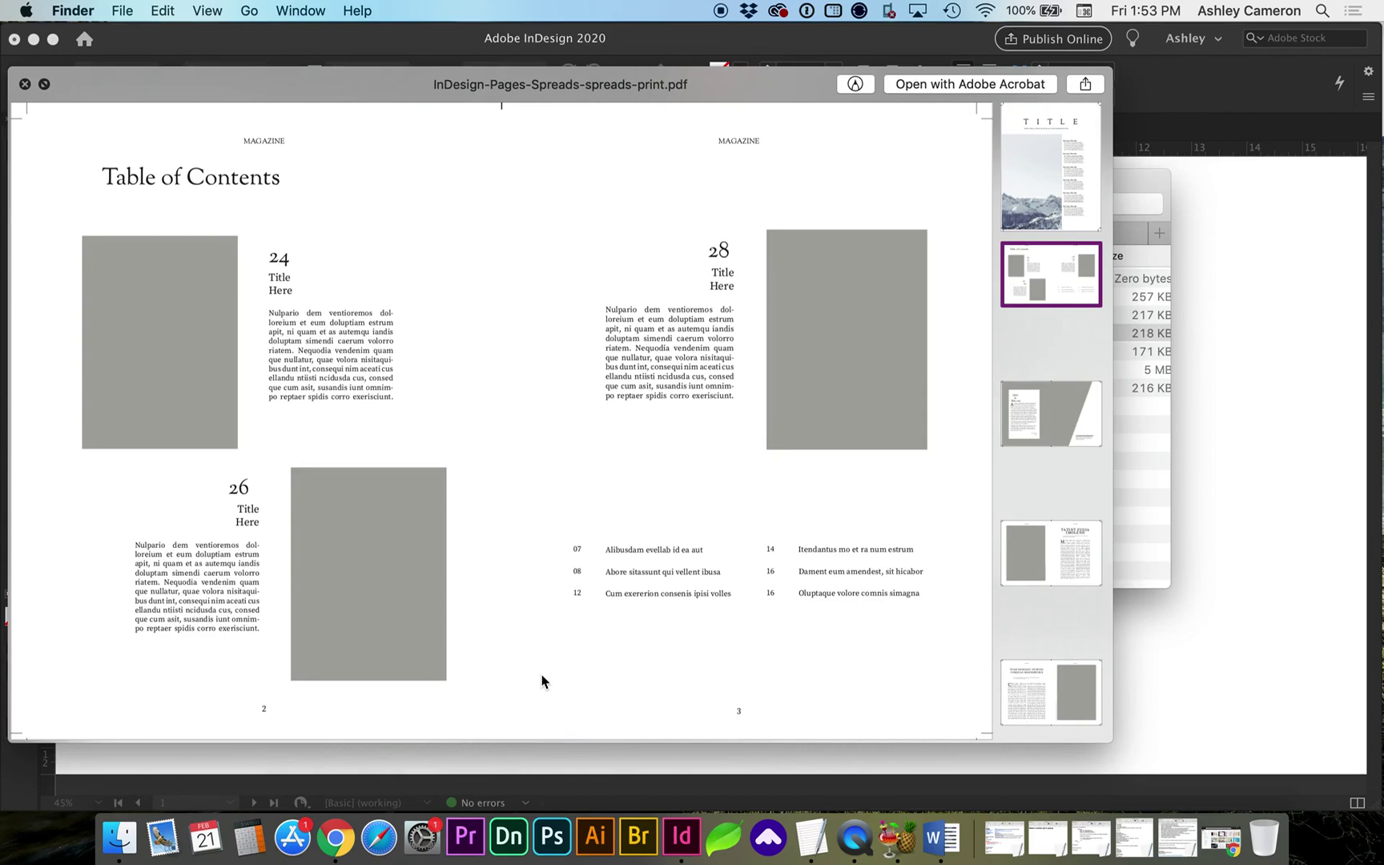
click(1073, 413)
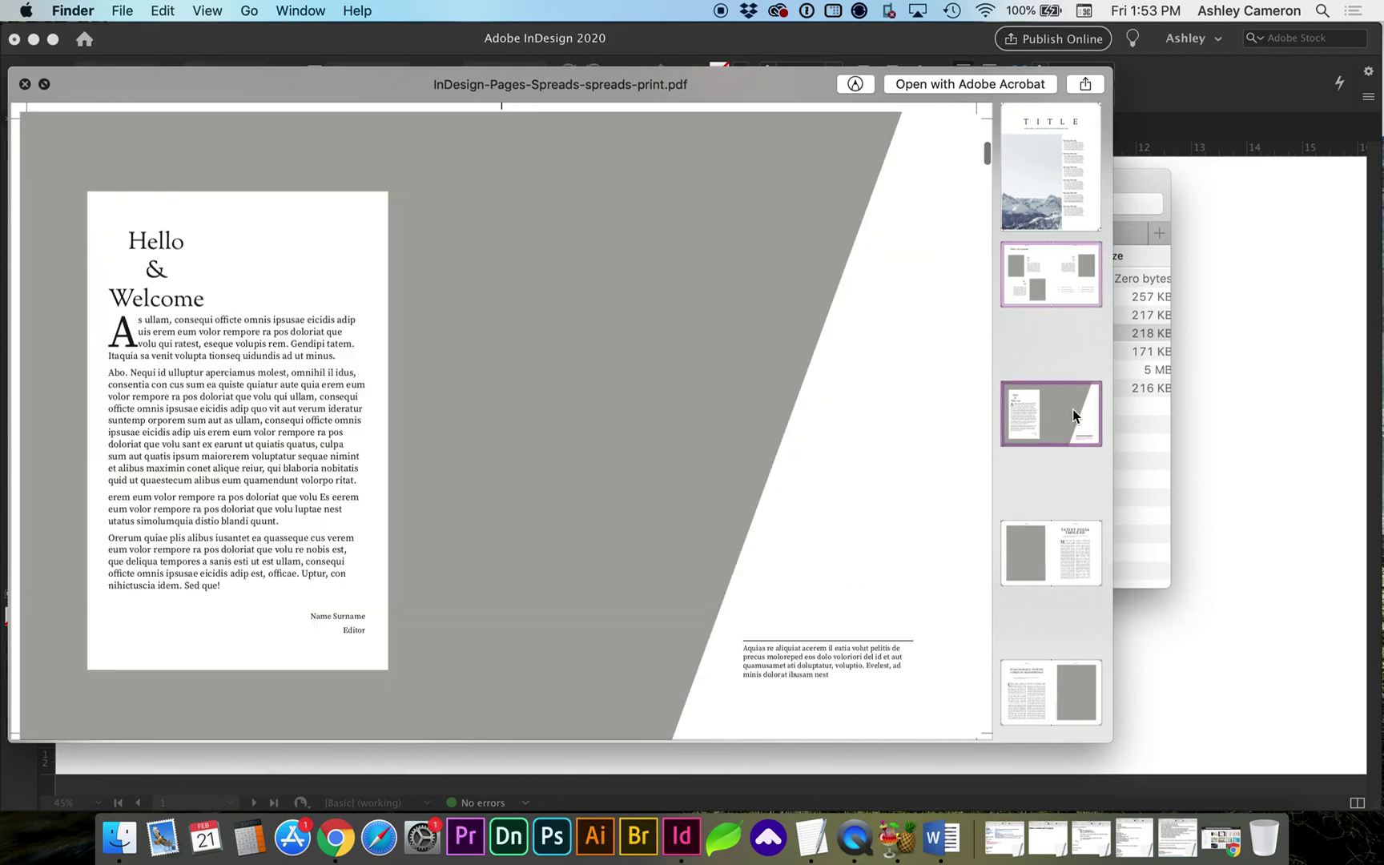
click(1069, 541)
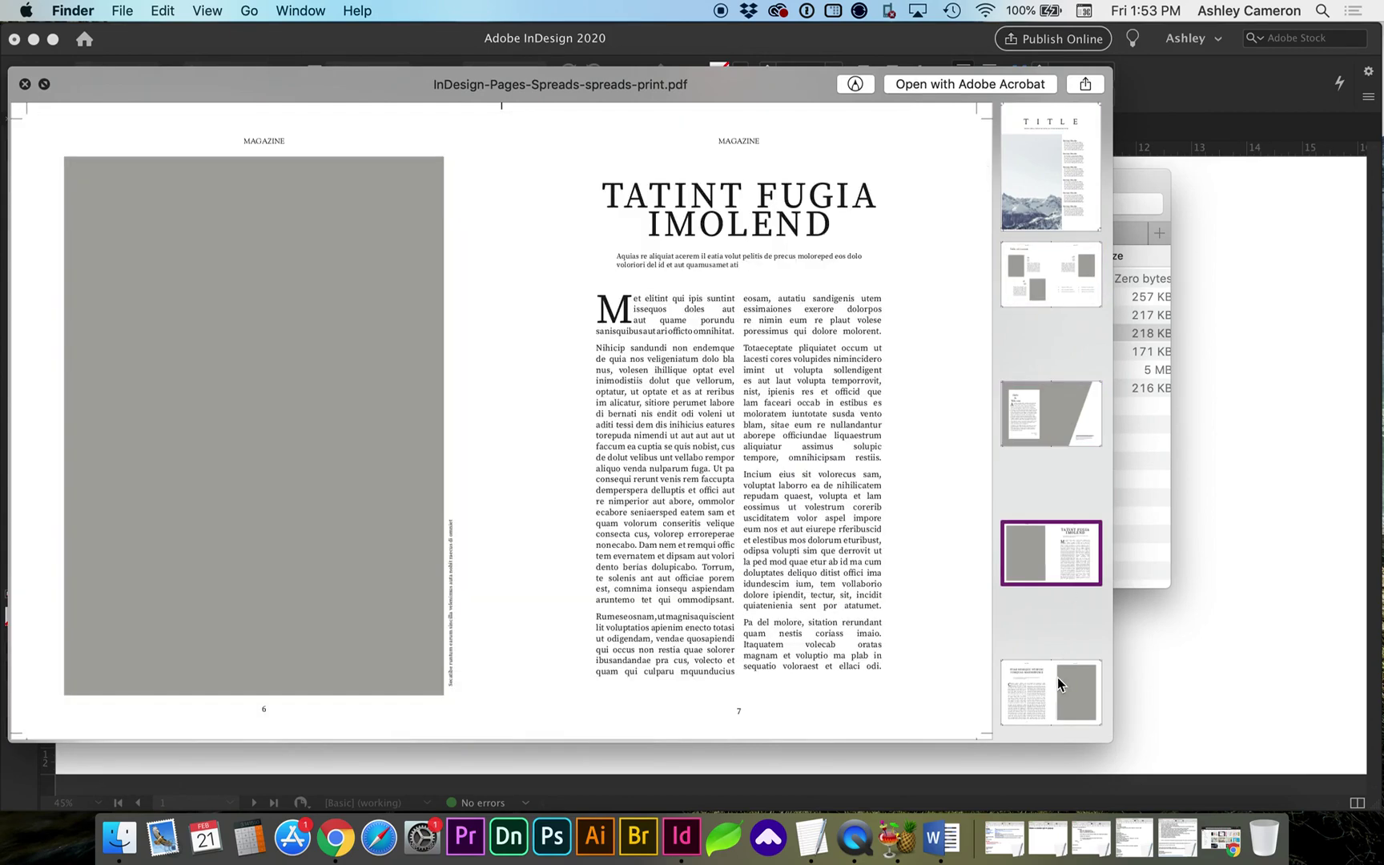
click(1059, 683)
click(1033, 550)
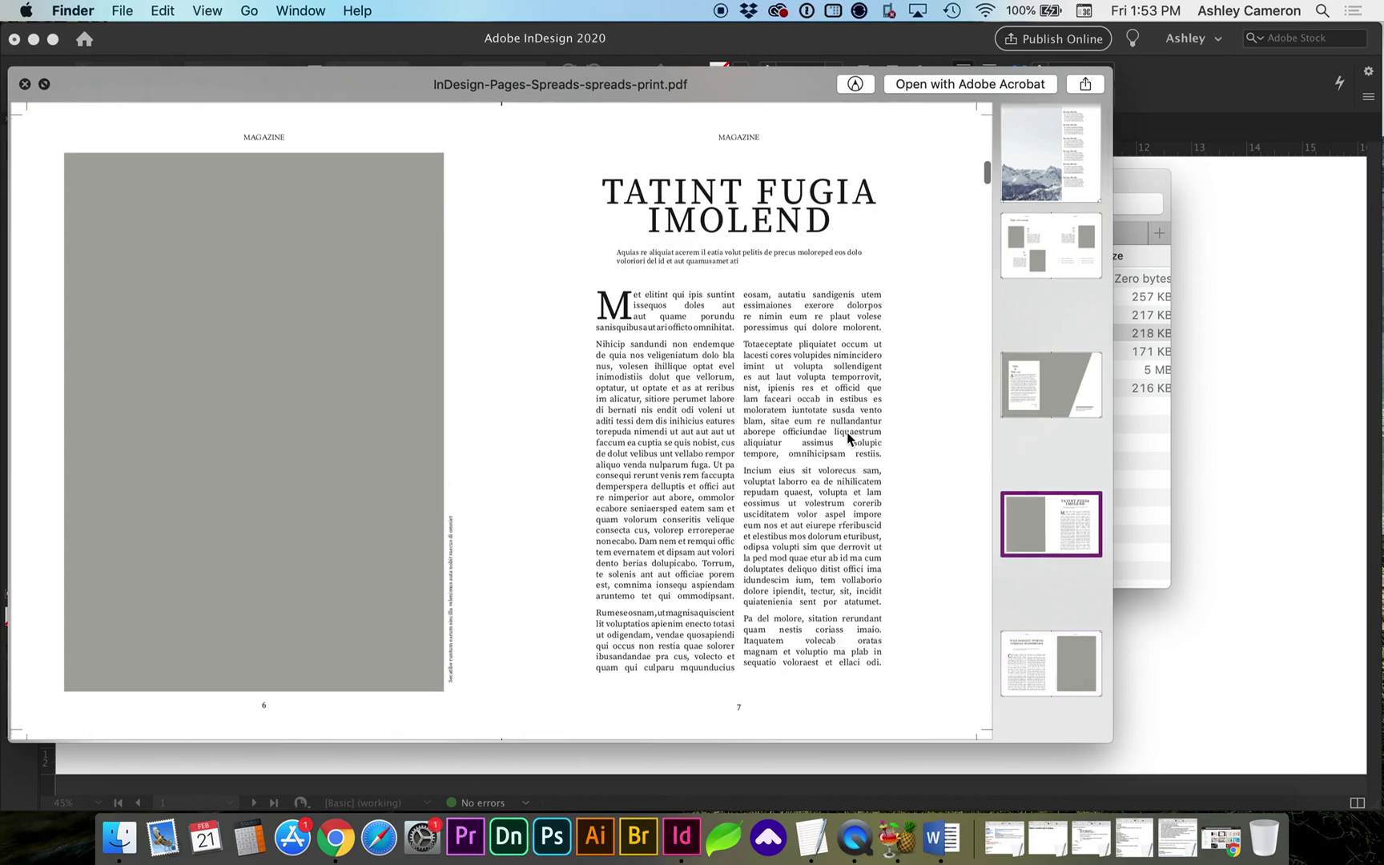
scroll(849, 437, down, 8)
click(1068, 197)
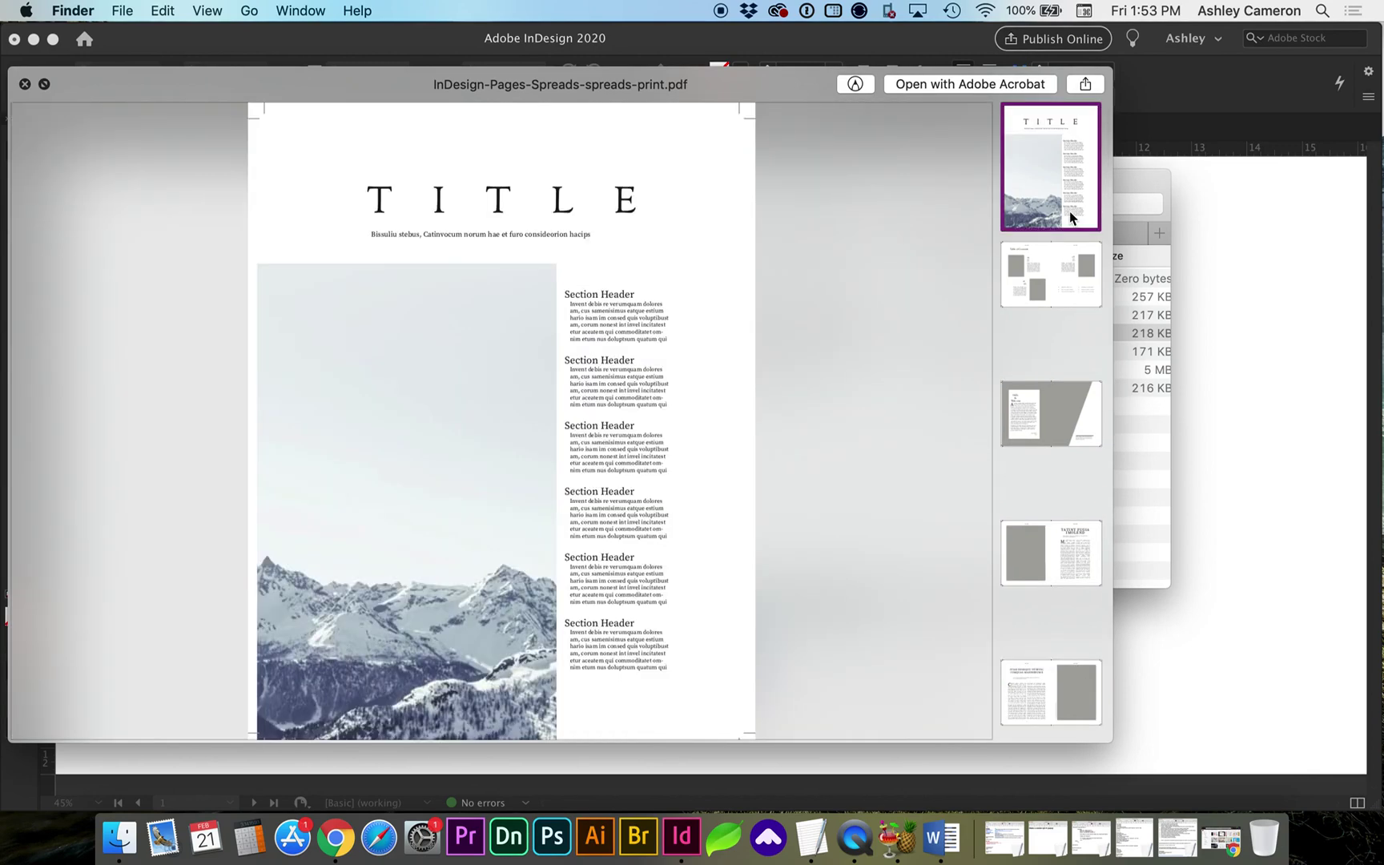